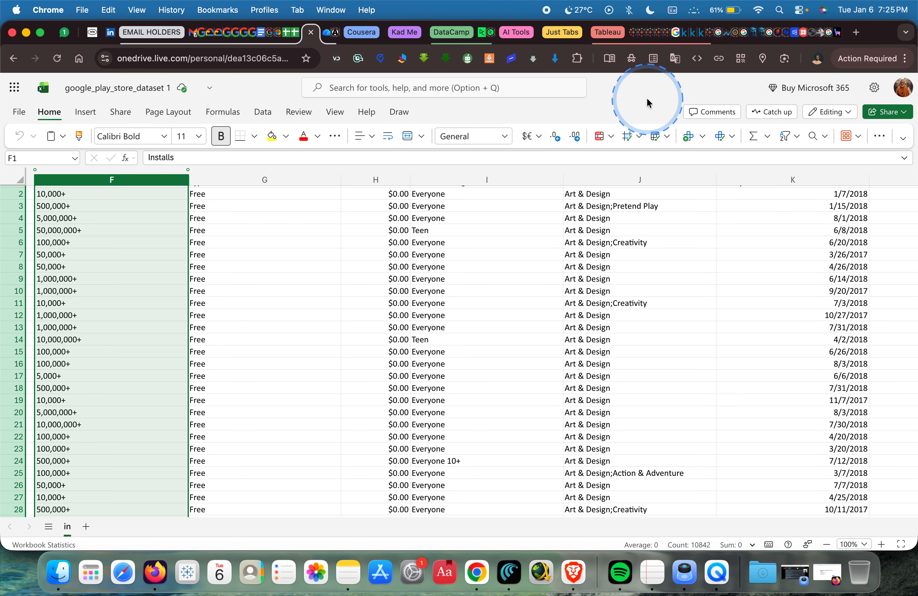
Switch to IBM Cognos Analytics and look through the folders, uploaded files and dashboards in My content.
key("ctrl+Right")
left_click(295, 260)
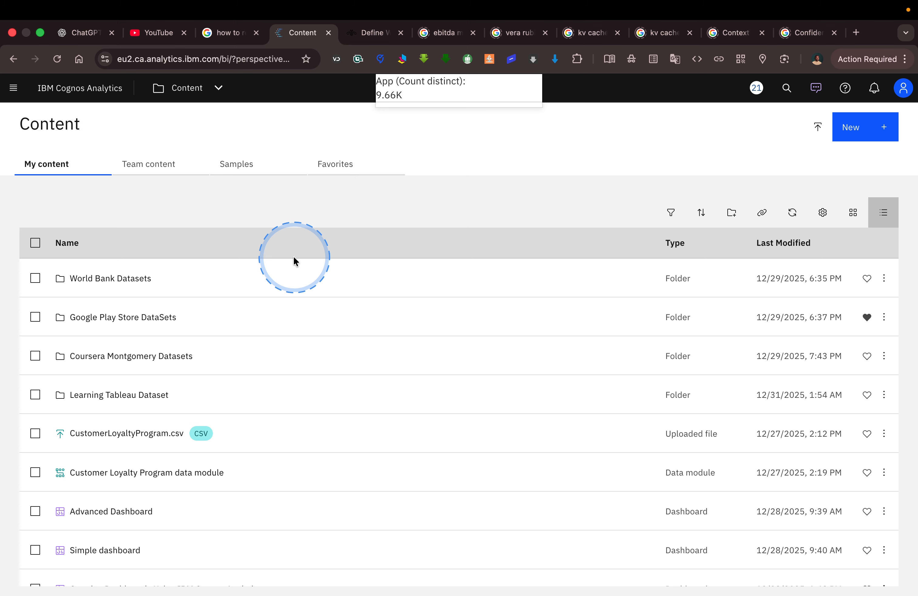
scroll(238, 254, "down", 15)
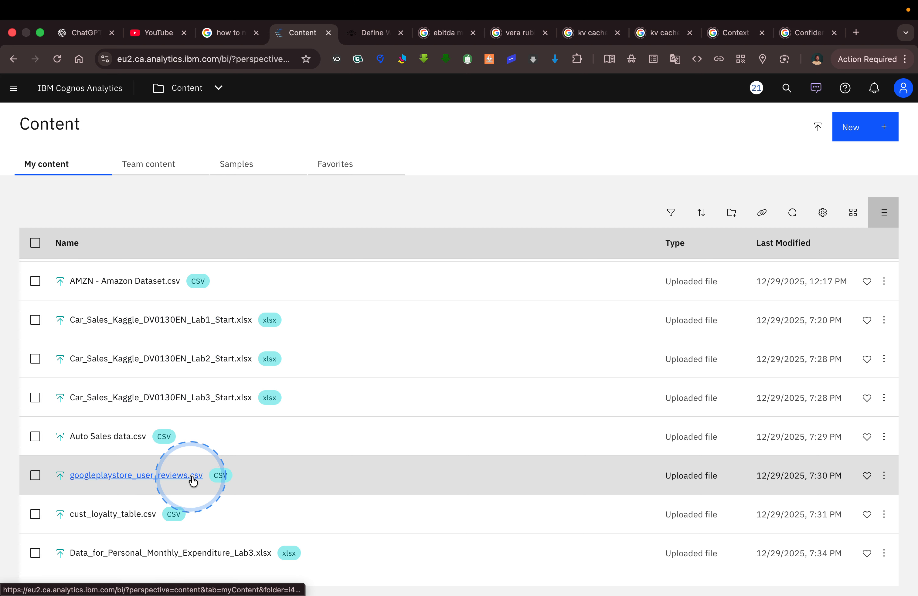
scroll(248, 484, "down", 3)
scroll(246, 485, "down", 2)
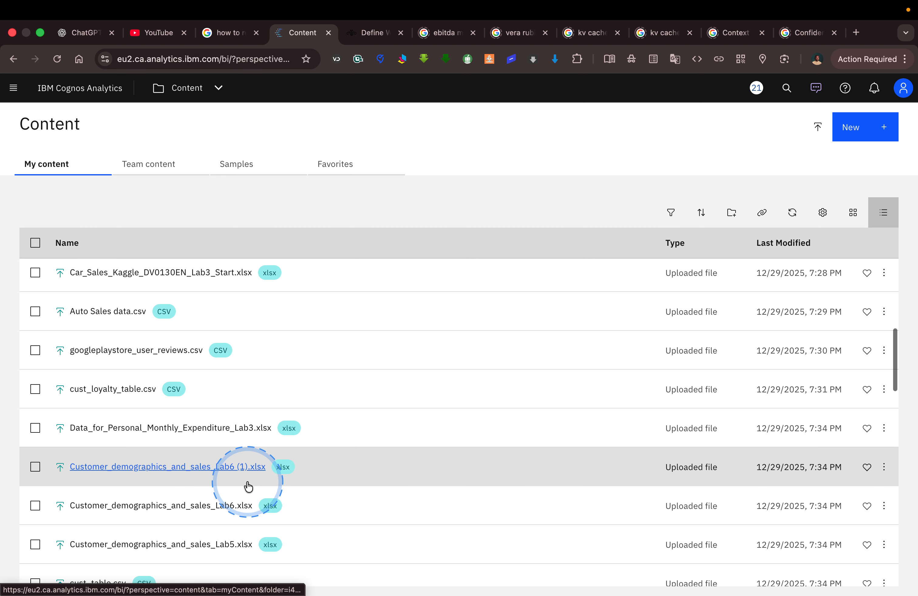
scroll(222, 425, "down", 5)
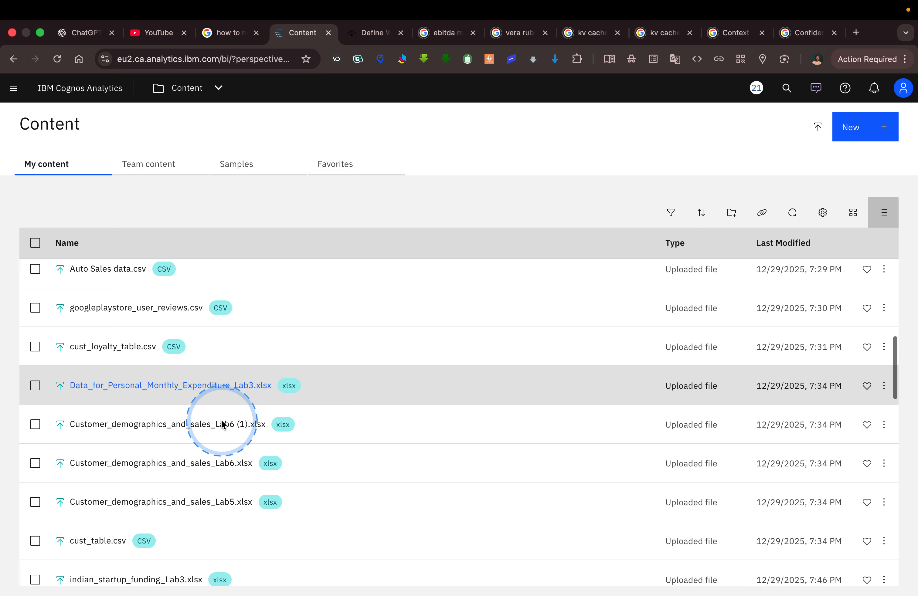
scroll(223, 424, "down", 14)
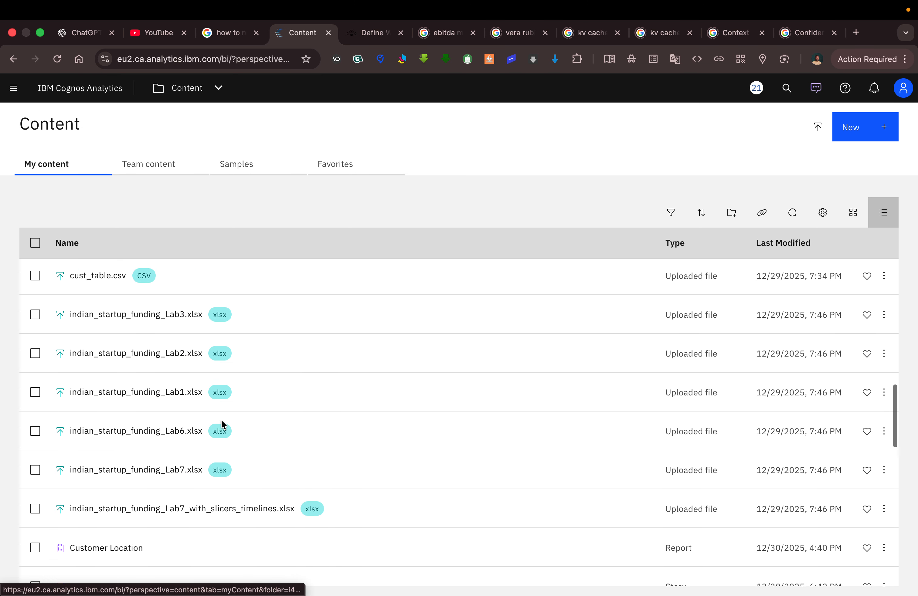
scroll(221, 419, "down", 5)
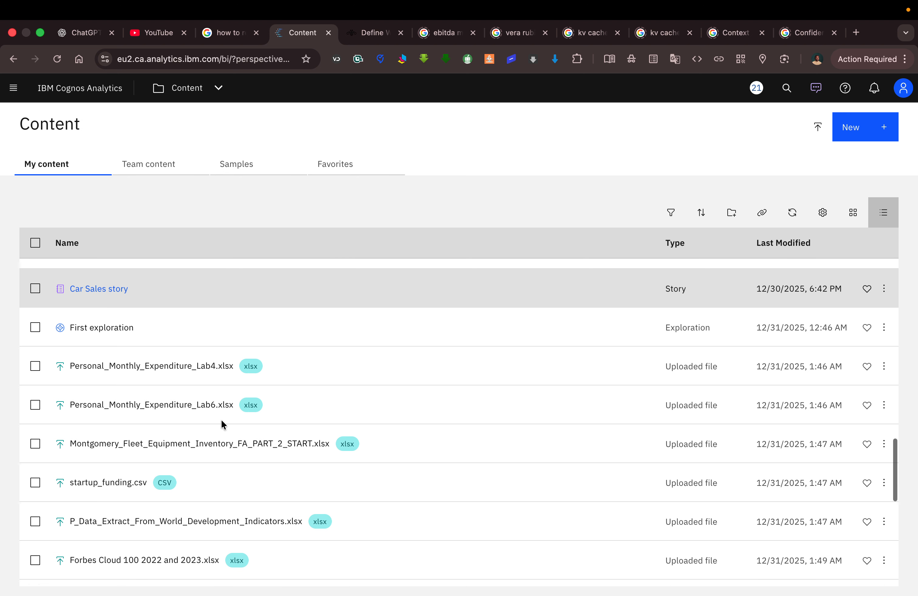
scroll(221, 419, "up", 15)
scroll(221, 419, "up", 20)
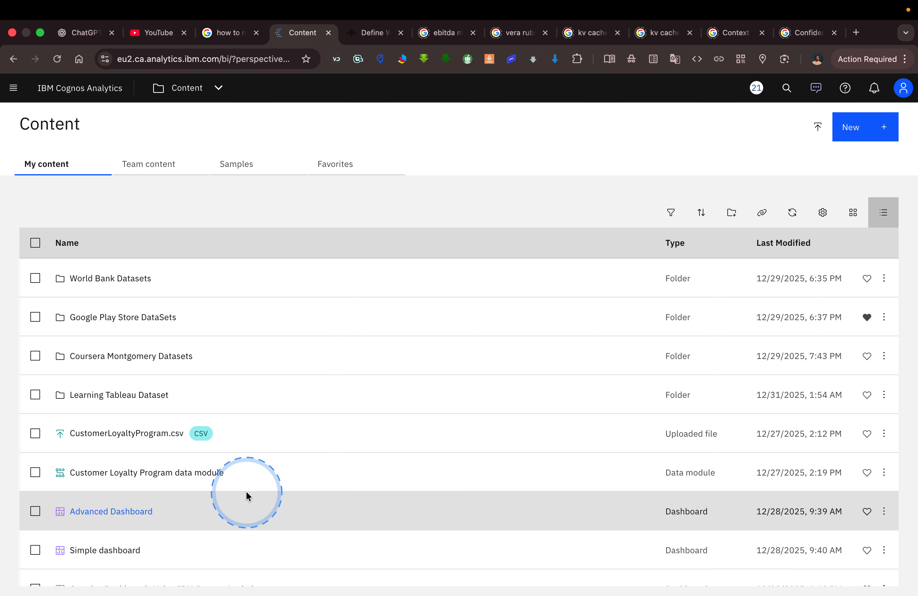
scroll(246, 494, "down", 5)
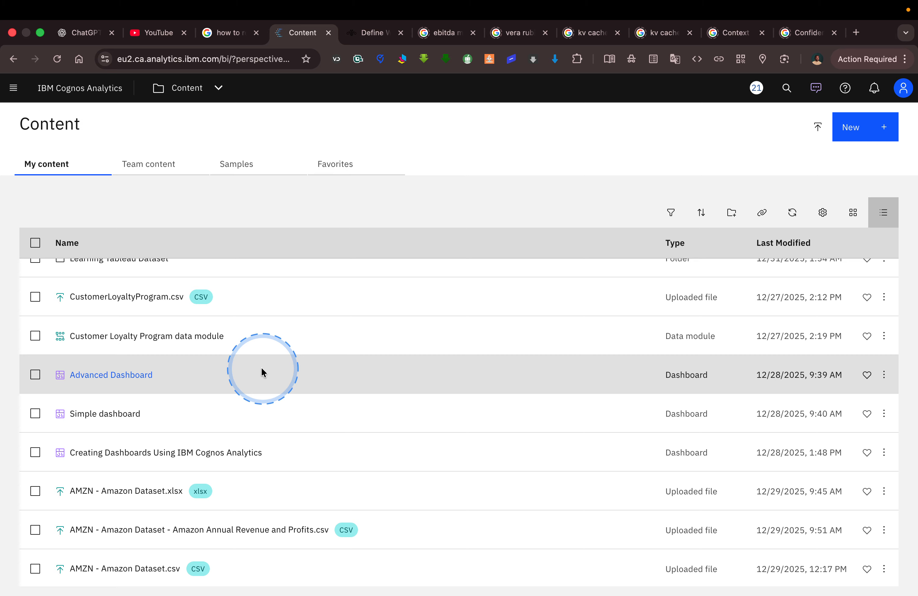
scroll(252, 373, "up", 3)
scroll(252, 373, "up", 2)
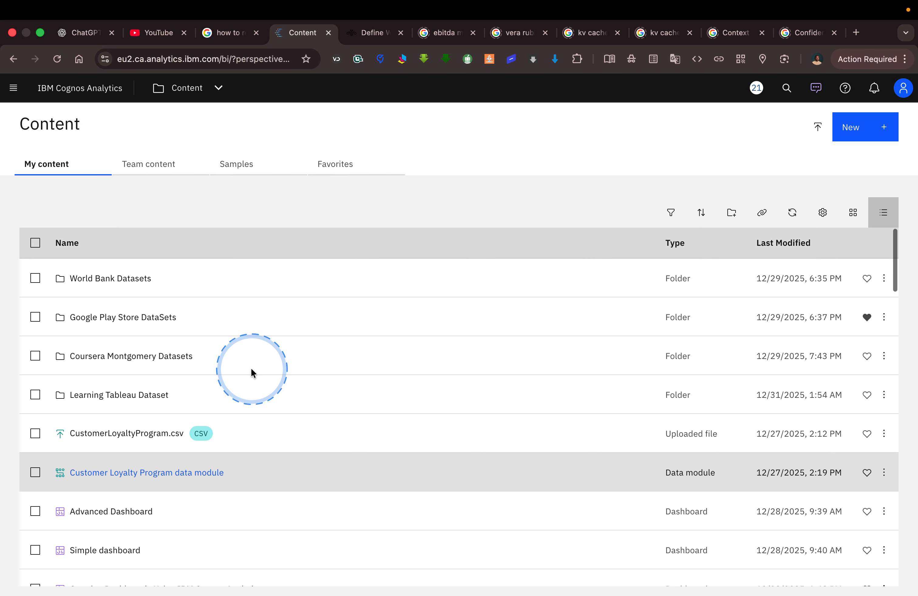
left_click(13, 87)
left_click(46, 143)
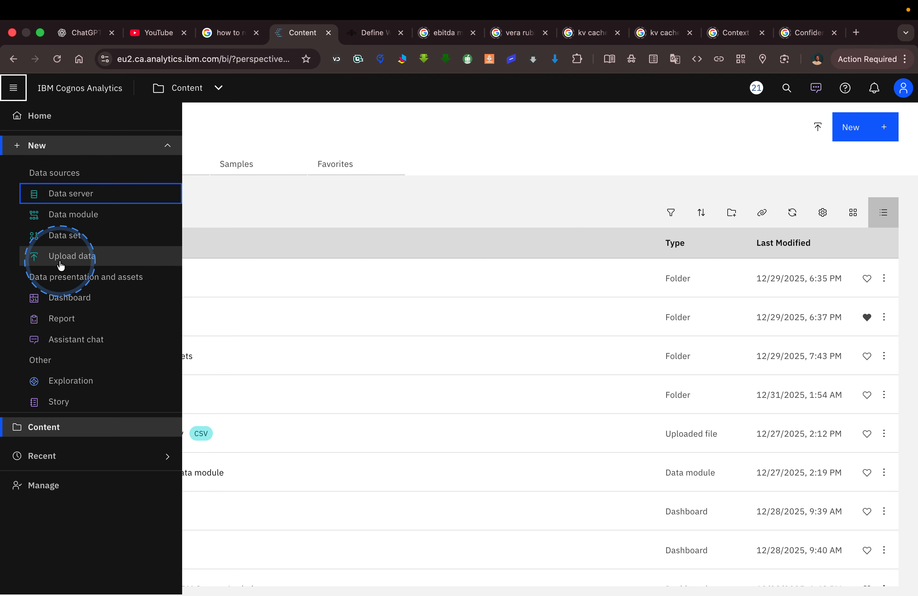
left_click(84, 264)
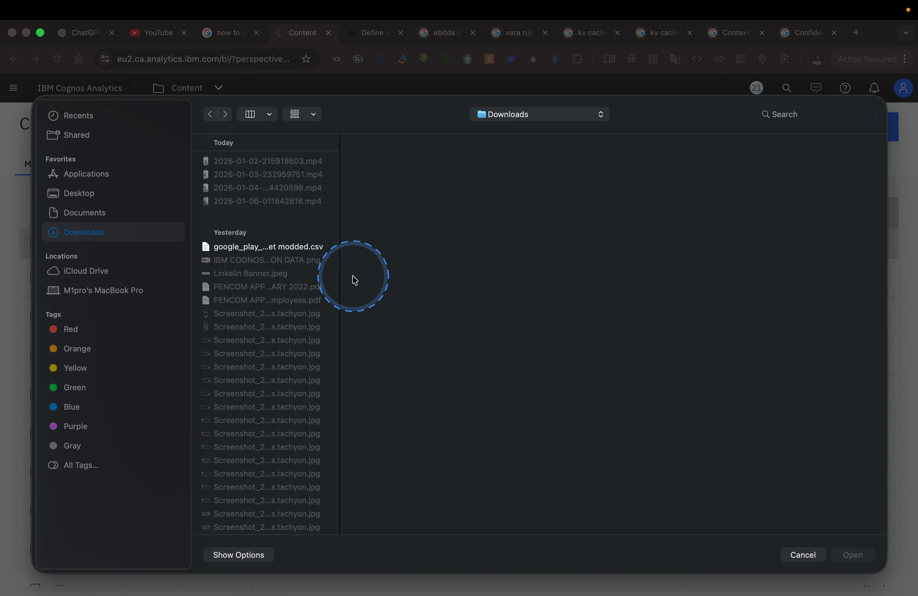
left_click(803, 555)
Examine the sort options of My content and look through its folders, dashboards and uploaded files.
scroll(222, 334, "down", 5)
scroll(222, 334, "up", 5)
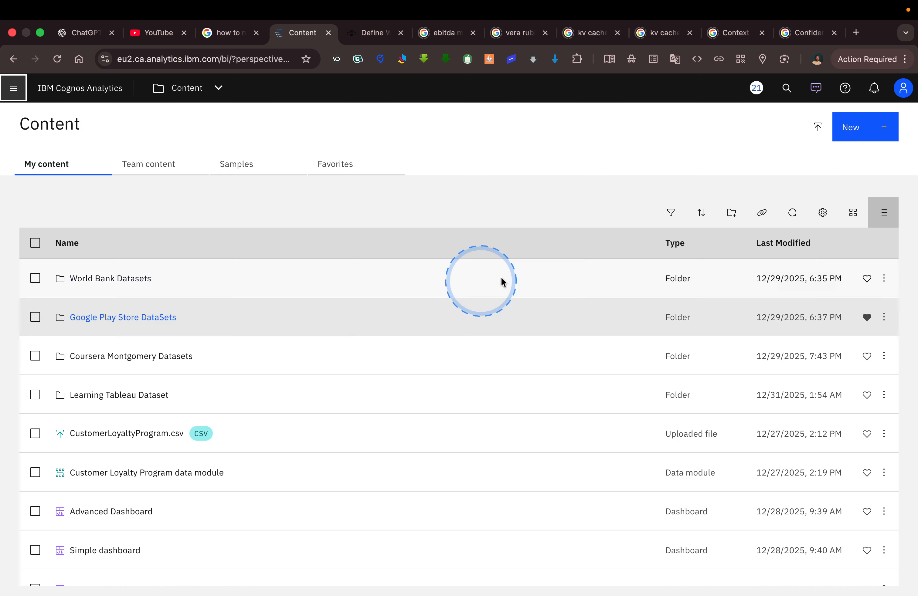
left_click(705, 217)
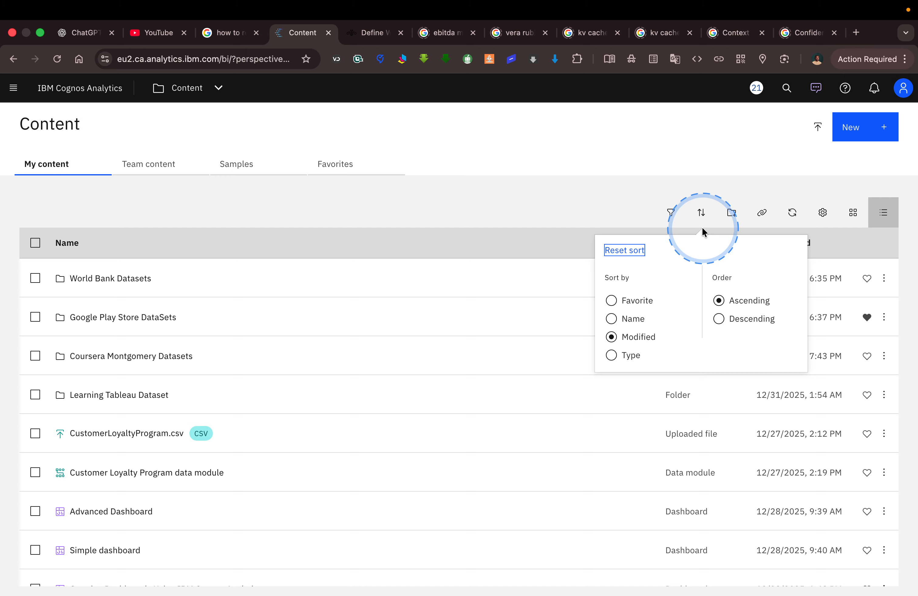
left_click(643, 213)
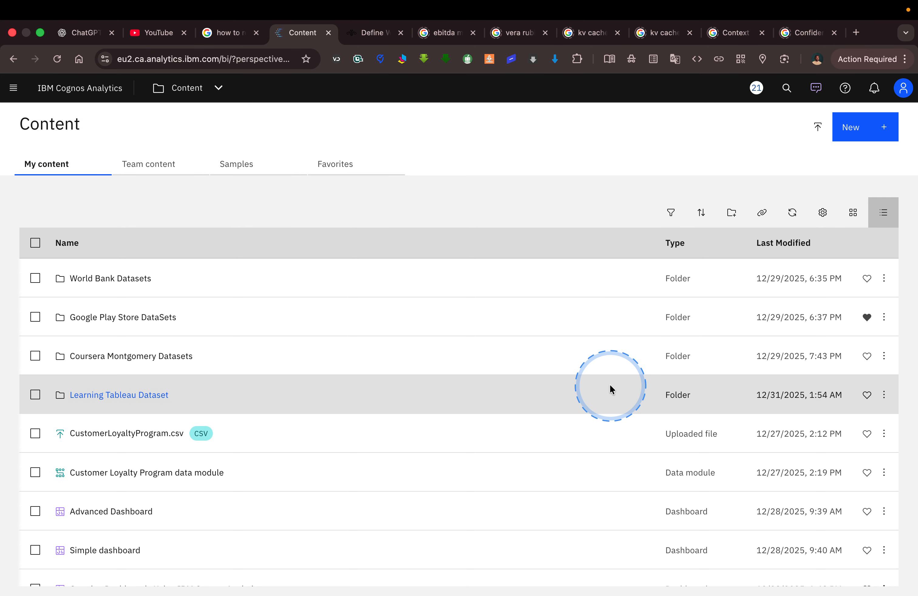
scroll(610, 386, "down", 3)
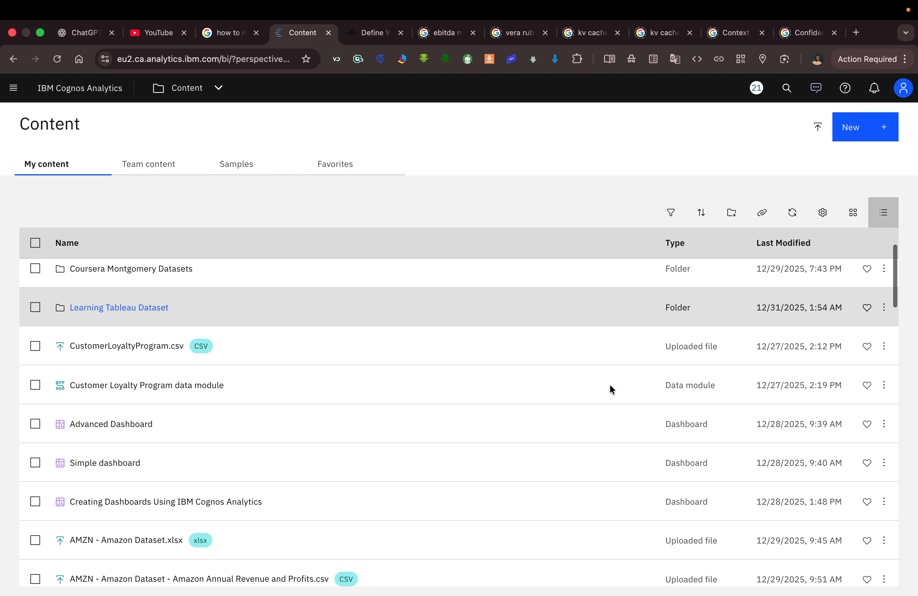
scroll(610, 389, "down", 2)
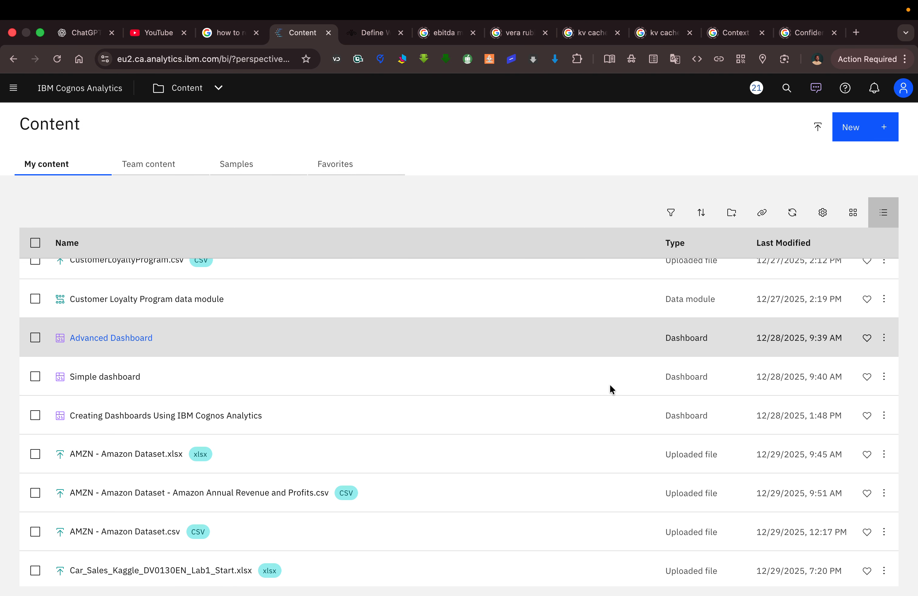
scroll(610, 385, "down", 1)
scroll(715, 297, "up", 3)
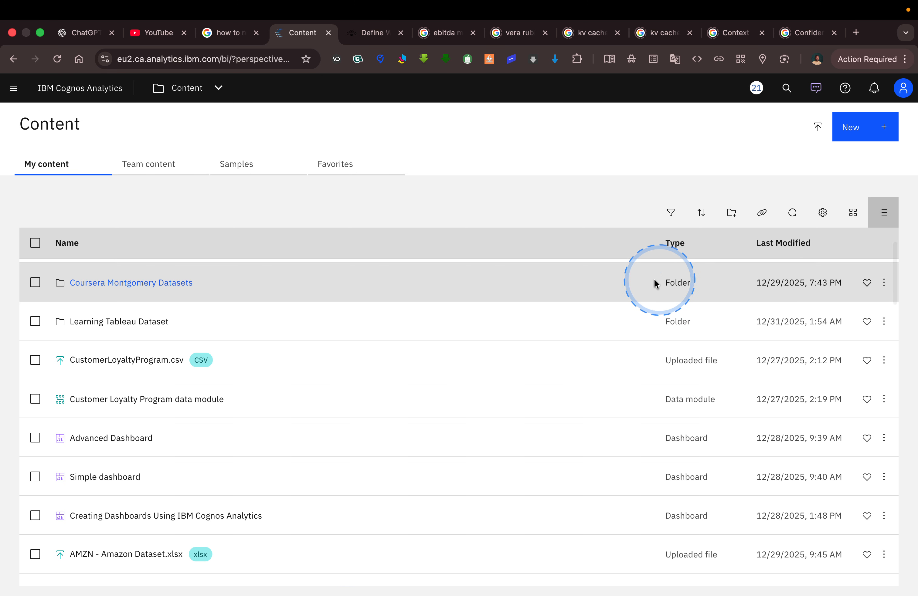
Open the Google Play Store Dashboard and add a tab with the template that has one full-width band above a two-by-two grid.
left_click(218, 91)
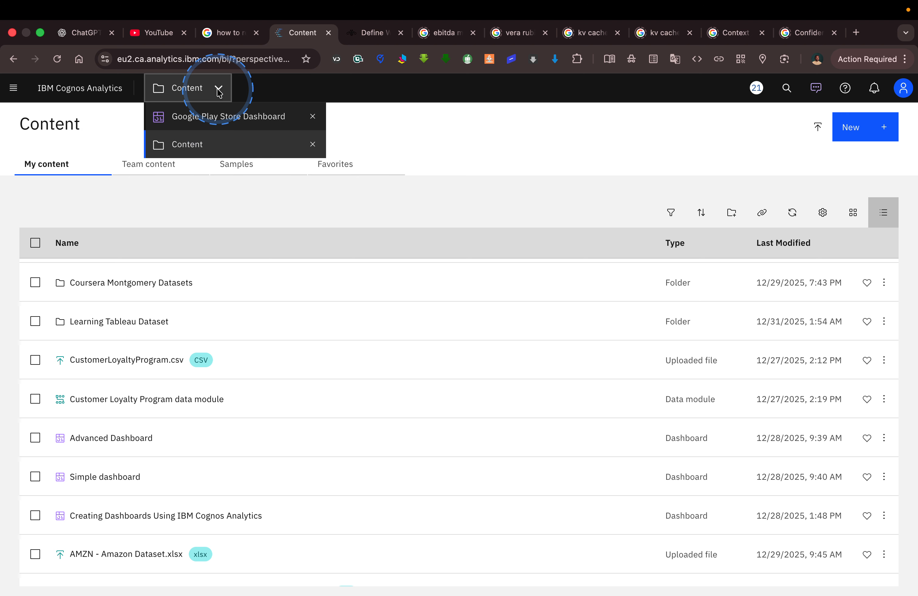
left_click(249, 117)
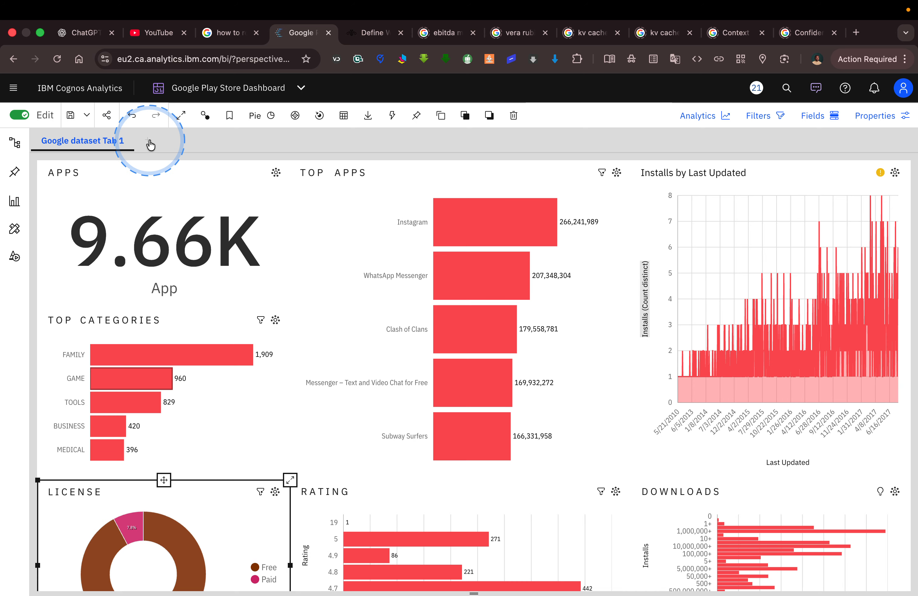
left_click(150, 142)
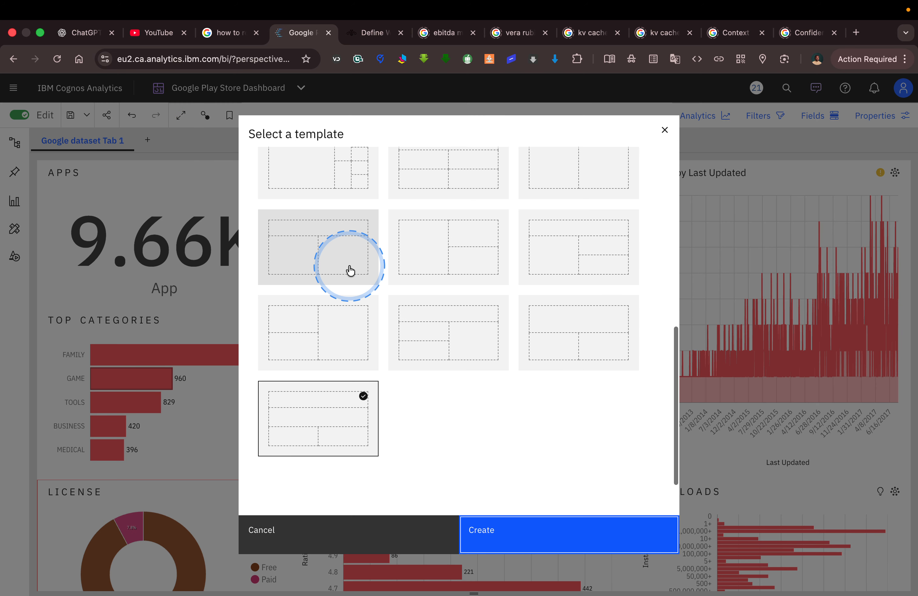
scroll(434, 300, "up", 5)
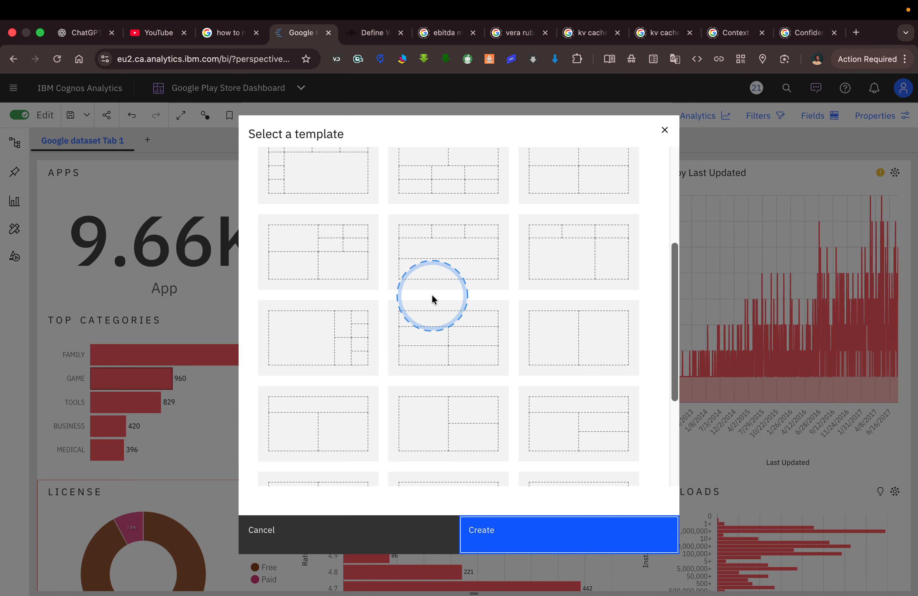
scroll(439, 320, "up", 5)
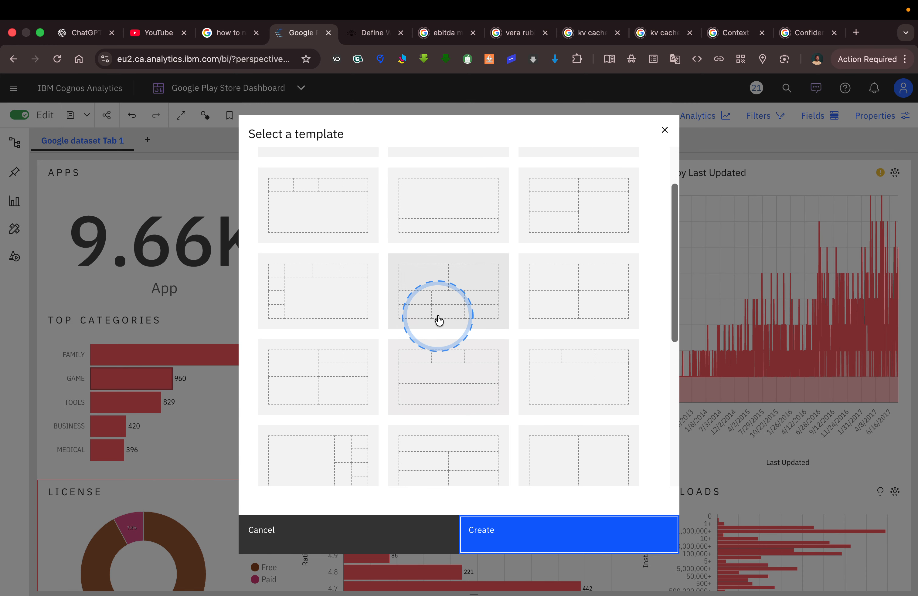
scroll(439, 320, "up", 2)
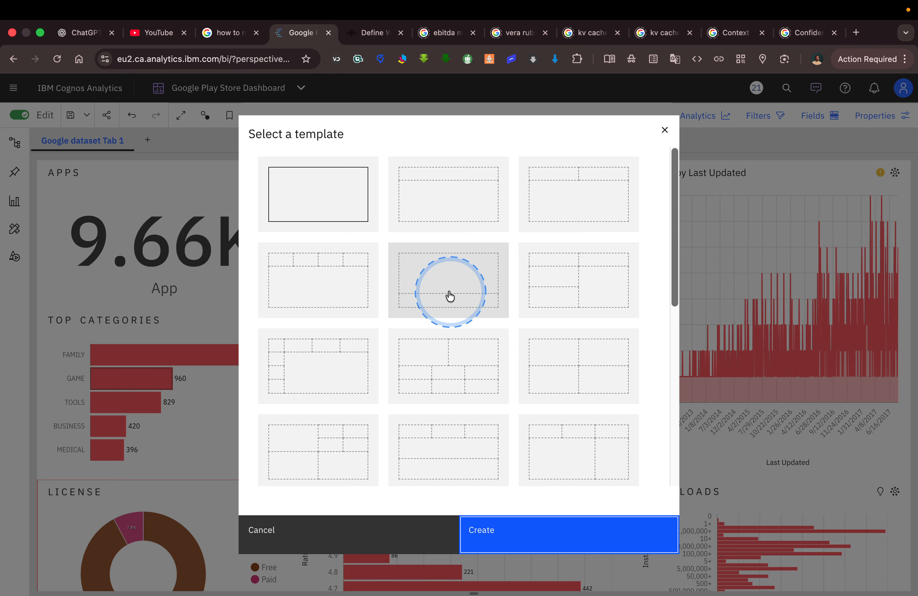
scroll(455, 318, "down", 5)
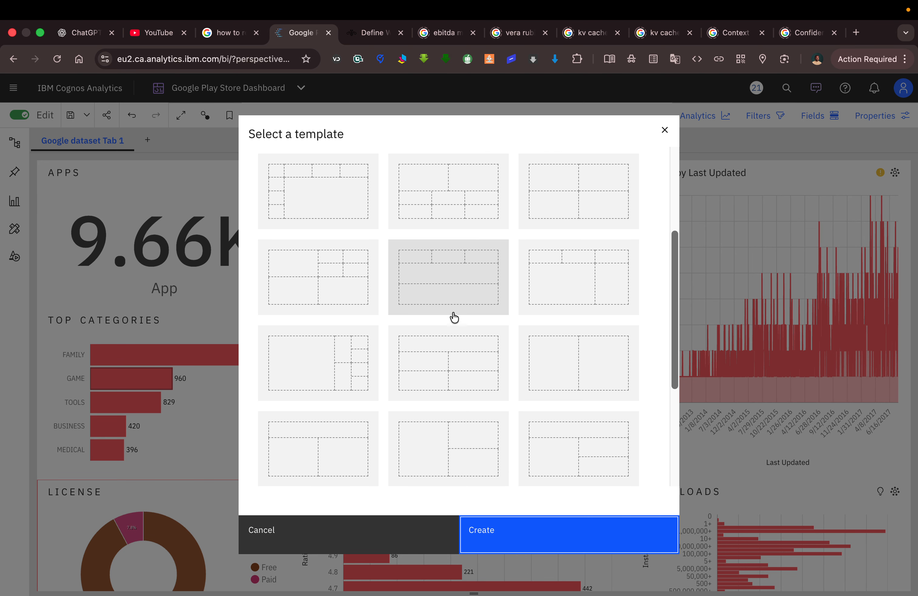
scroll(455, 318, "up", 3)
scroll(454, 318, "down", 2)
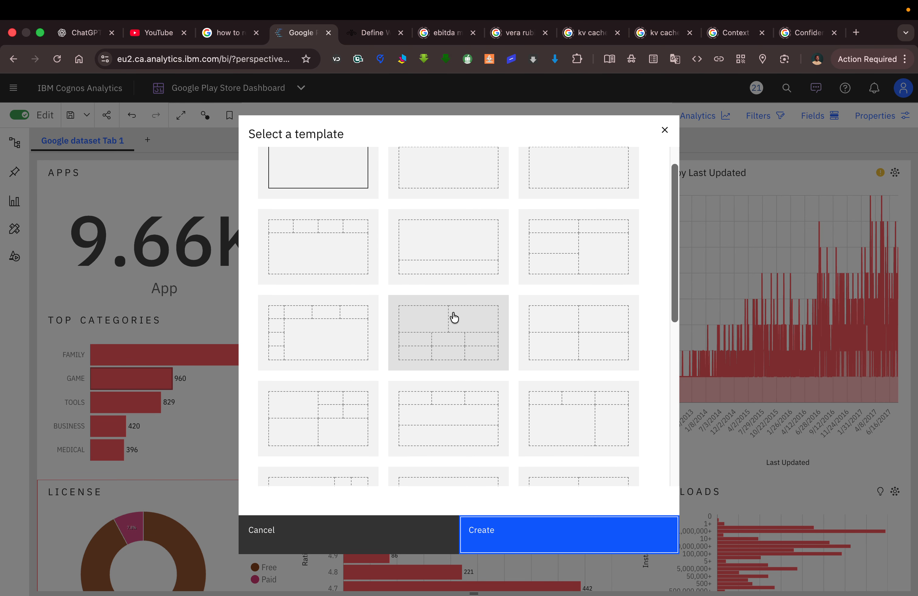
scroll(454, 318, "up", 3)
scroll(455, 318, "down", 1)
scroll(454, 317, "down", 4)
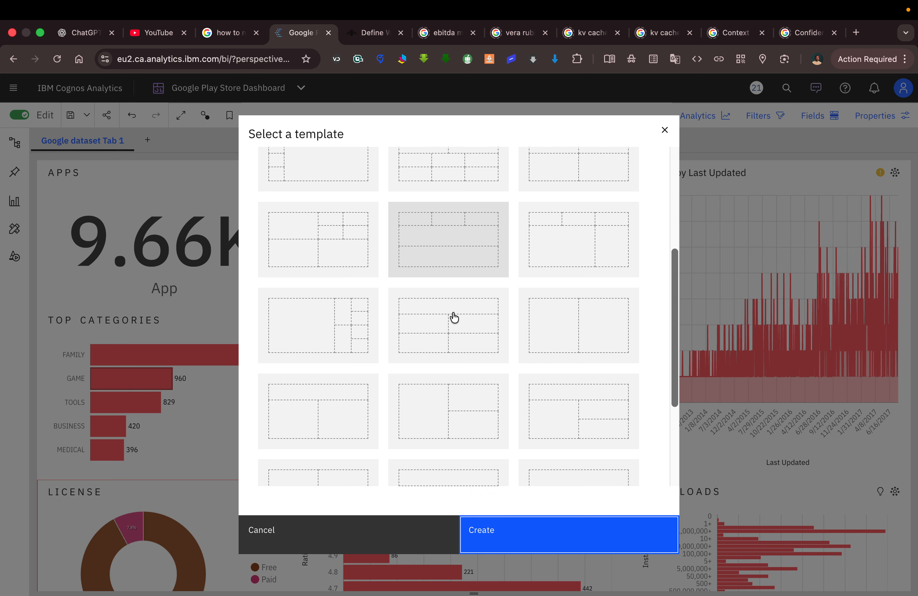
left_click(432, 320)
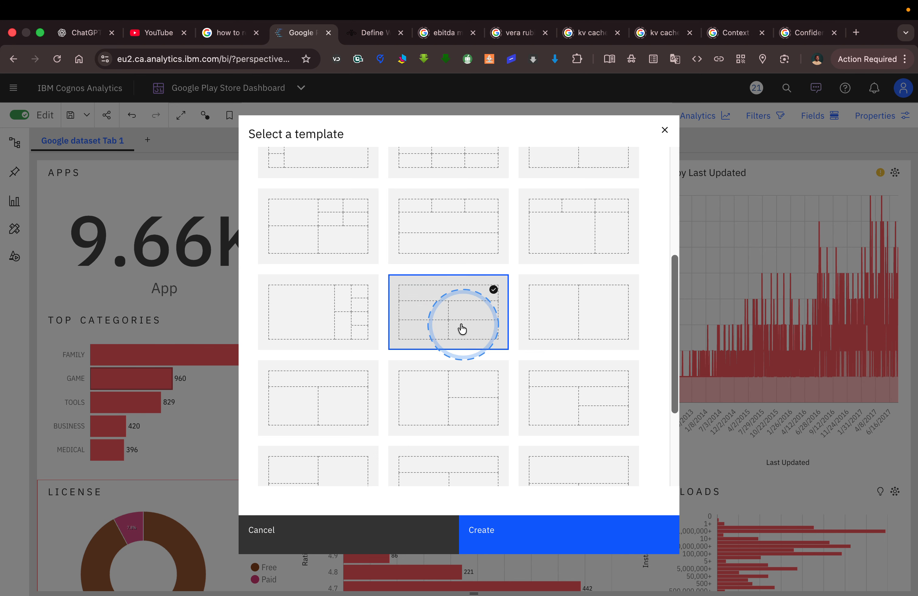
left_click(523, 533)
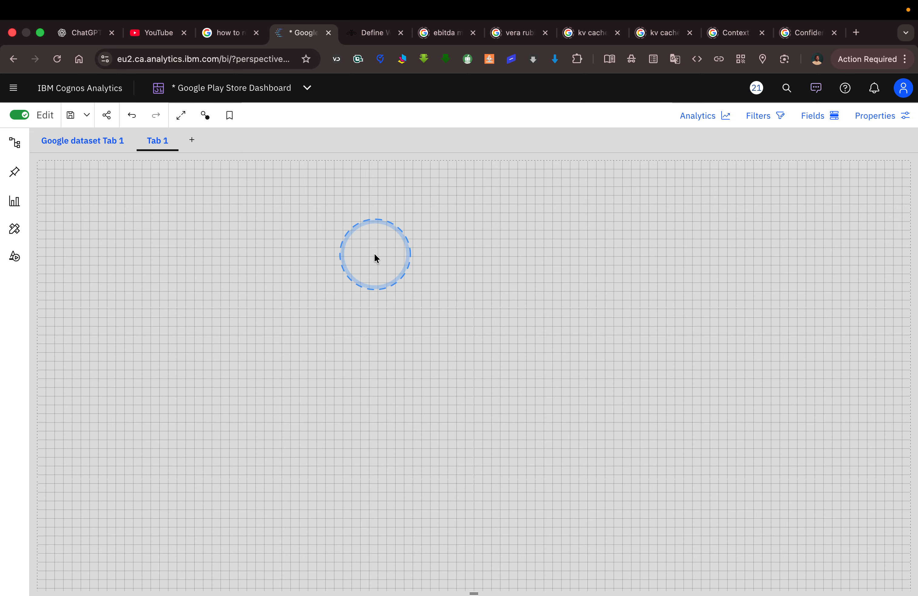
Examine the dashboard's canvas, page size, grid, footer and filter panel properties without changing them.
left_click(872, 116)
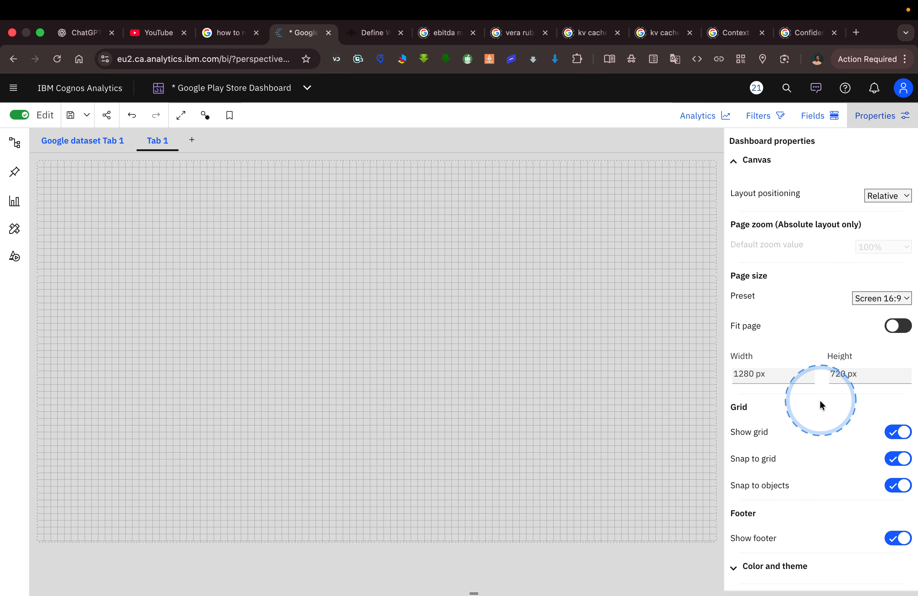
scroll(818, 443, "down", 5)
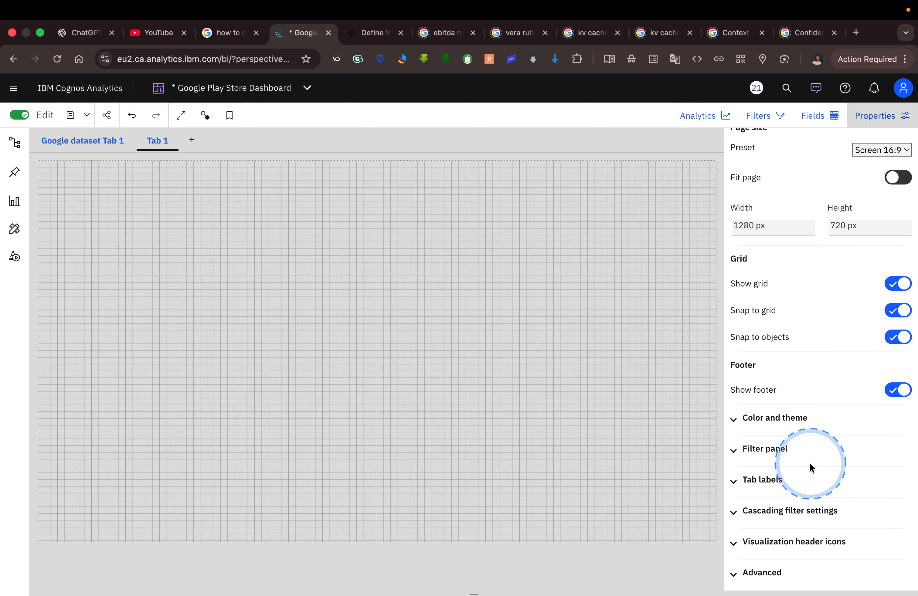
left_click(785, 451)
left_click(785, 451)
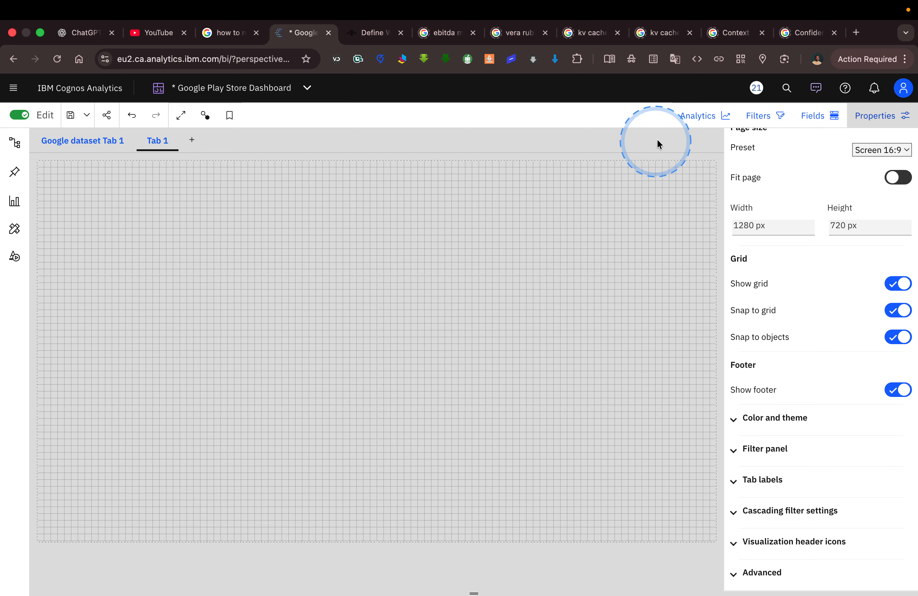
left_click(877, 117)
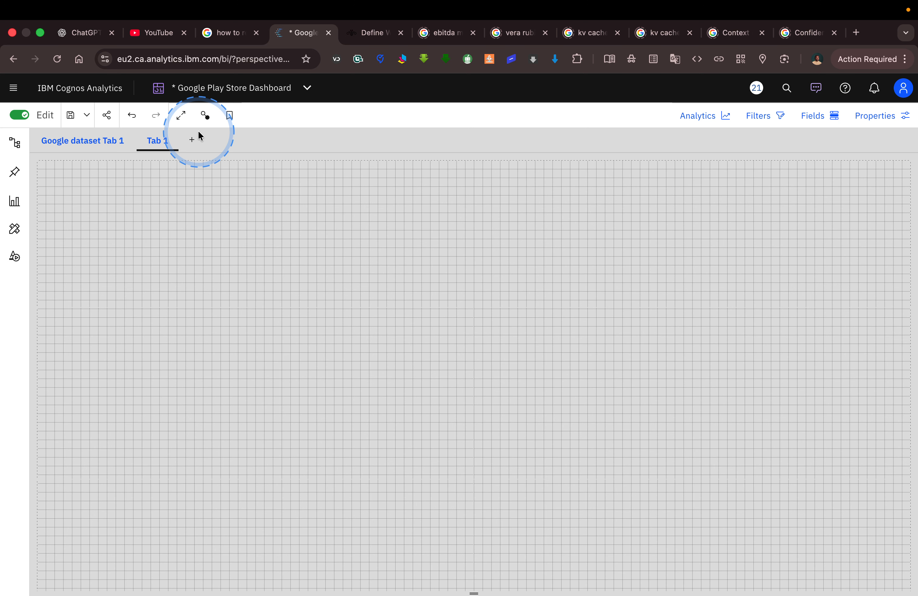
View the Google Play Store Apps - Analysis dashboard on Tableau Public as a reference and return to IBM Cognos Analytics.
key("ctrl+Left")
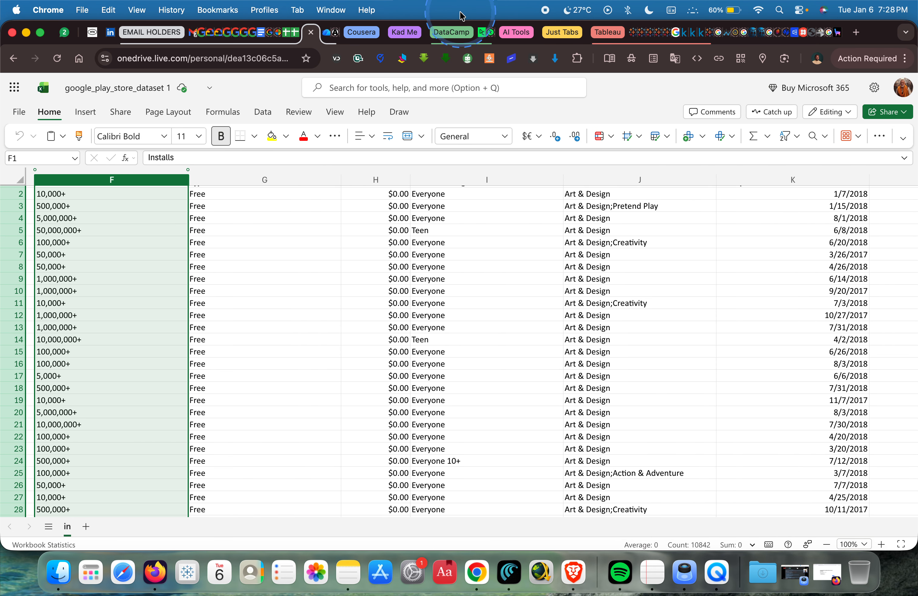
left_click(665, 38)
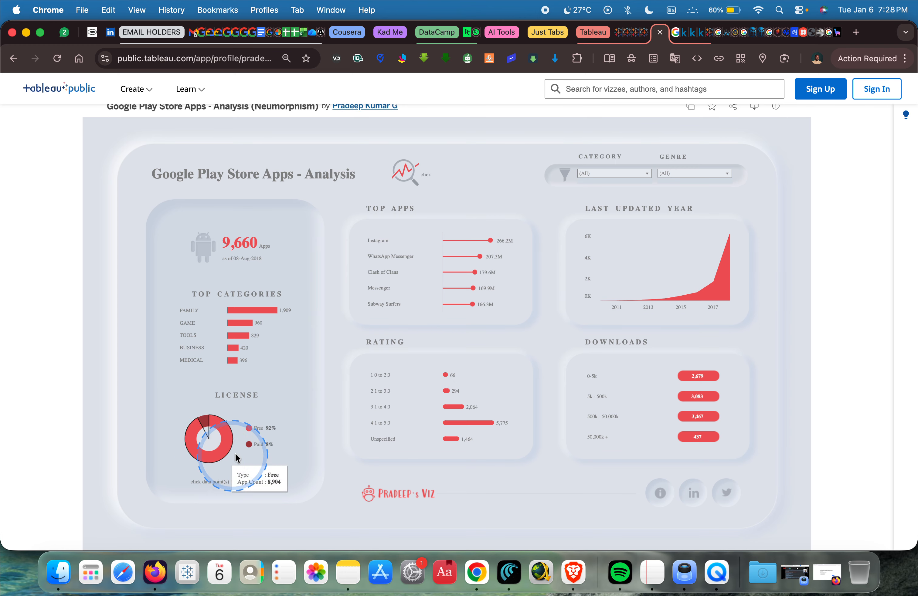
key("ctrl+Right")
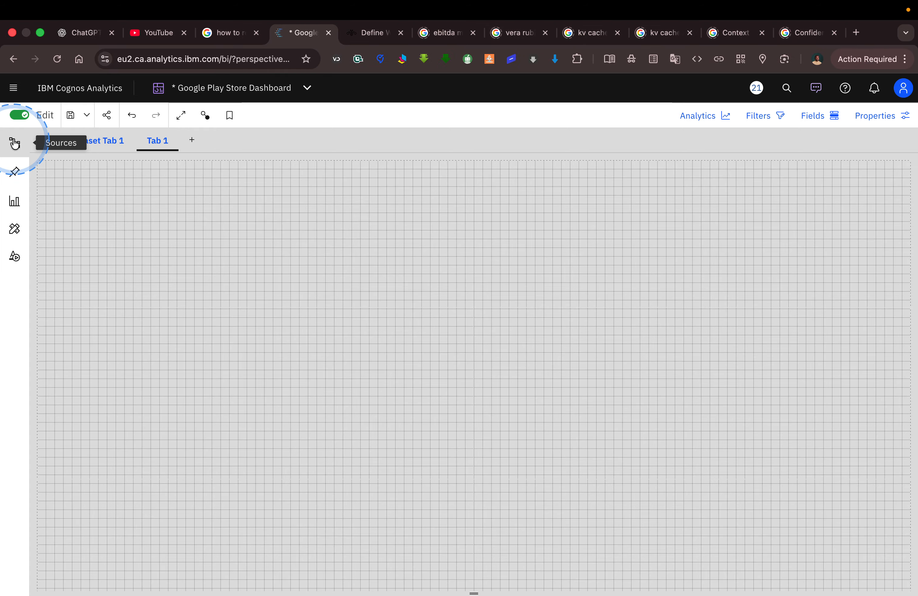
Place the Type field from the google_play_store_dataset source in the lower-left area of Tab 1.
left_click(15, 143)
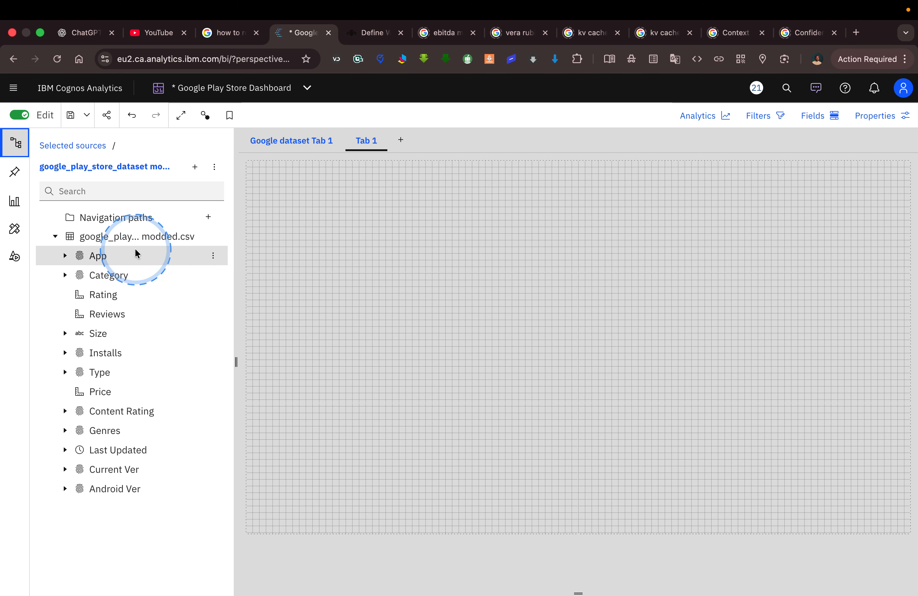
key("ctrl+Left")
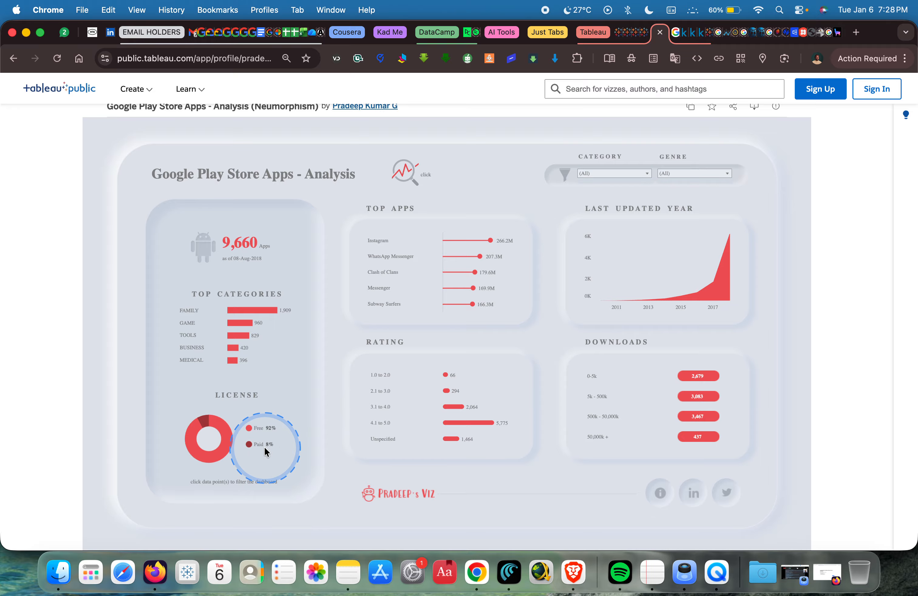
key("ctrl+Right")
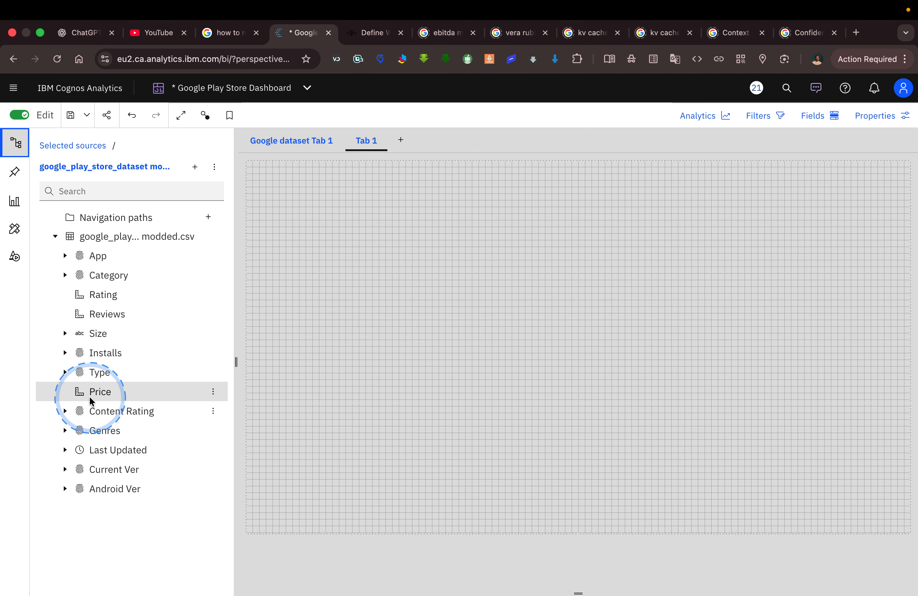
left_click(66, 376)
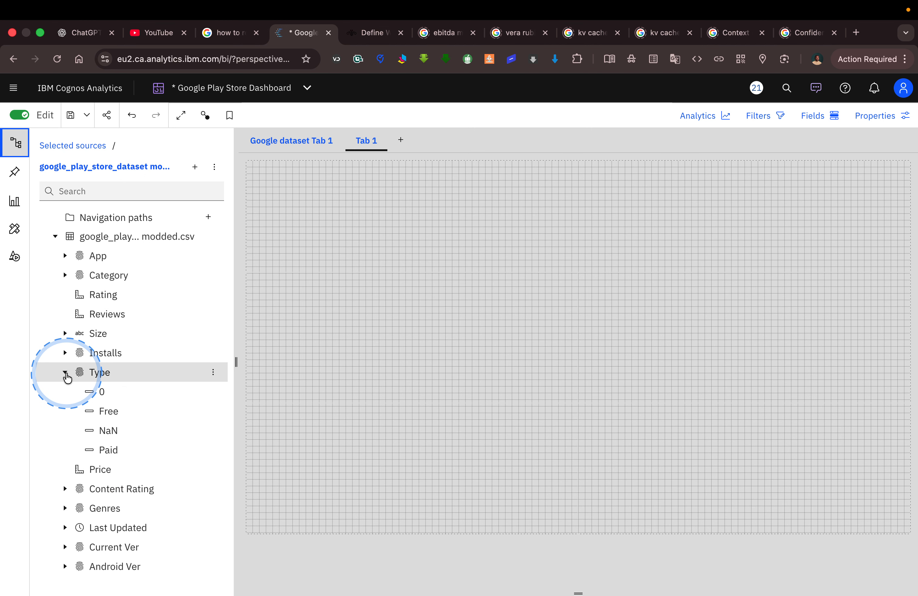
left_click(66, 372)
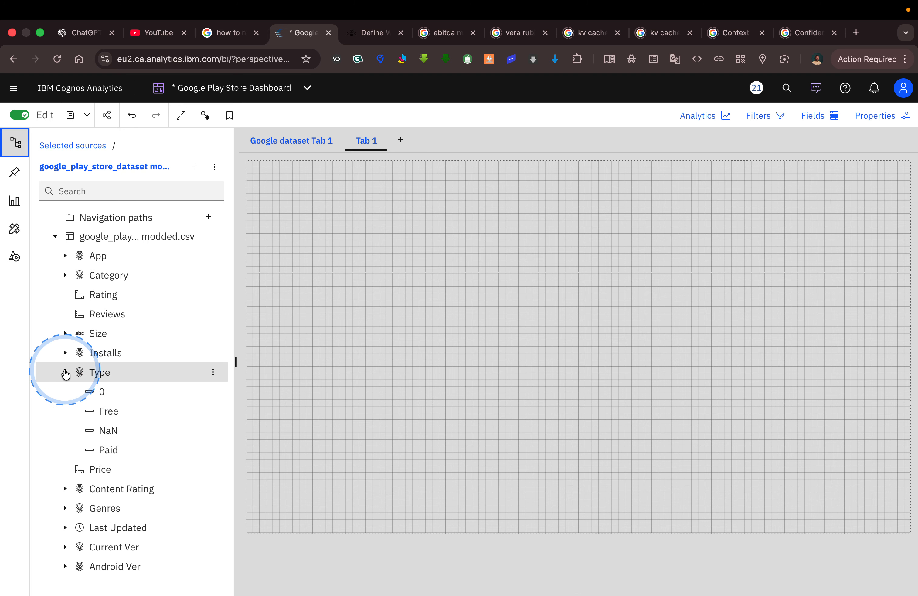
left_click_drag(88, 372, 413, 473)
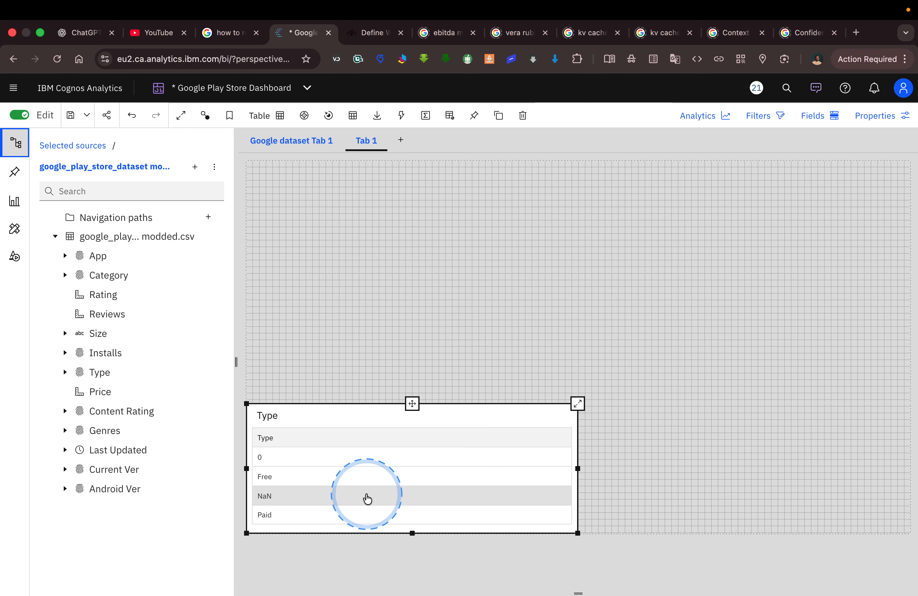
Check the License chart on the Tableau reference and add the App field to the table as the column before Type.
key("ctrl+Left")
mouse_move(218, 434)
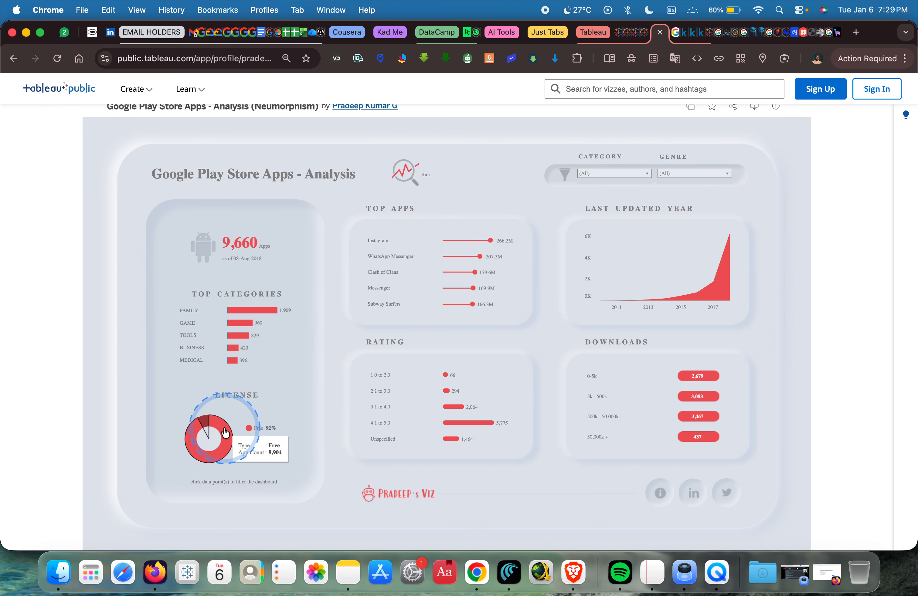
key("ctrl+Right")
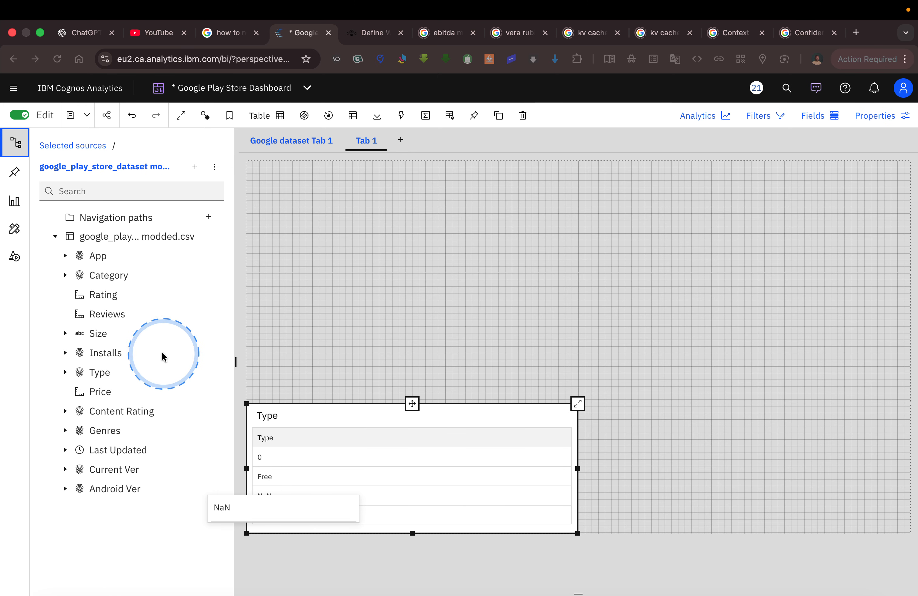
left_click(104, 261)
left_click_drag(365, 433, 254, 451)
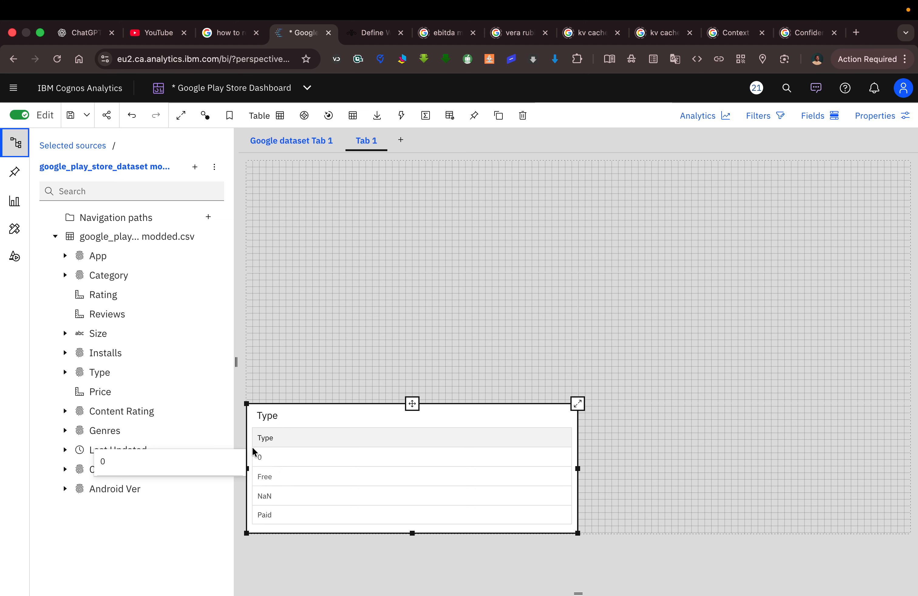
left_click(264, 453)
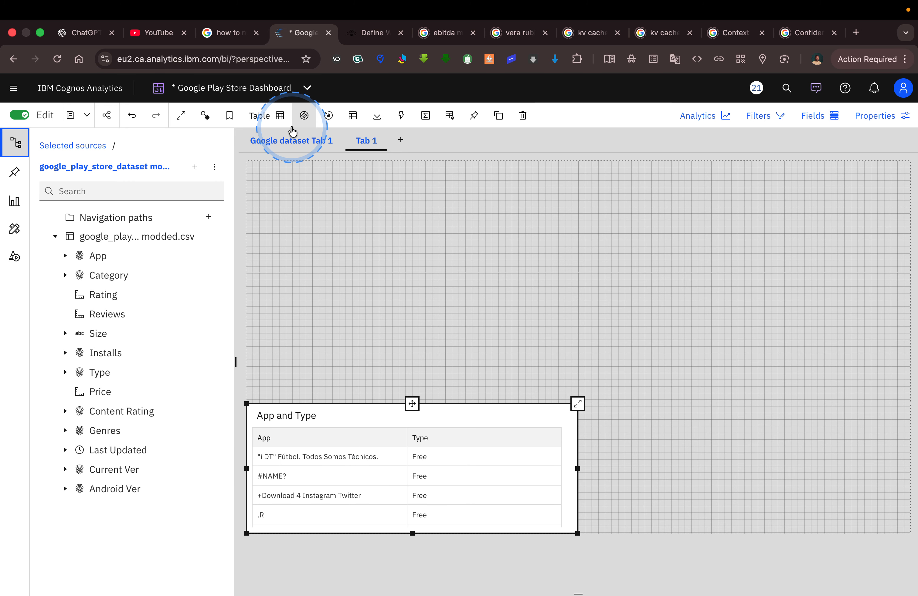
Change the App and Type table to a Pie visualization, maximize it and assign Type to its Size field.
left_click(278, 123)
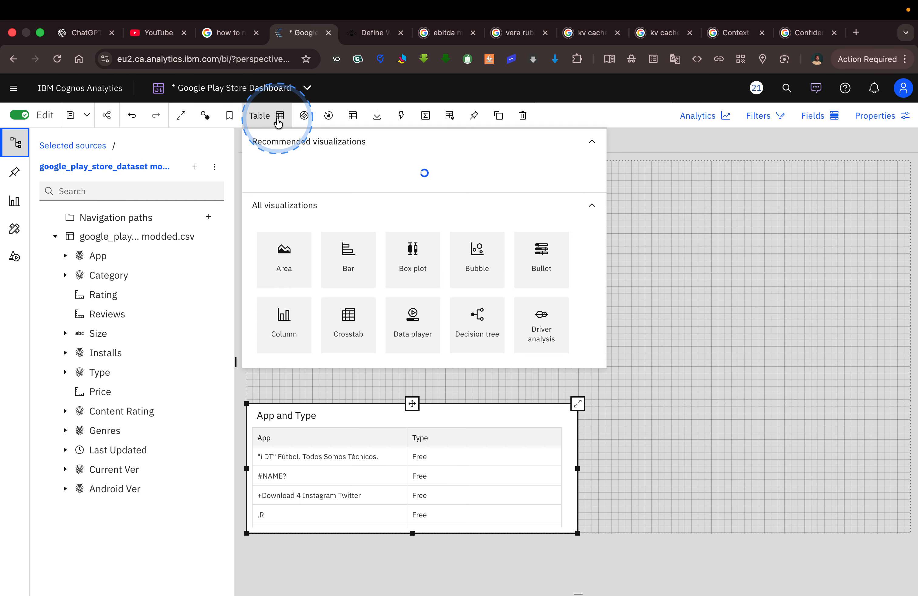
left_click(350, 250)
scroll(374, 288, "down", 6)
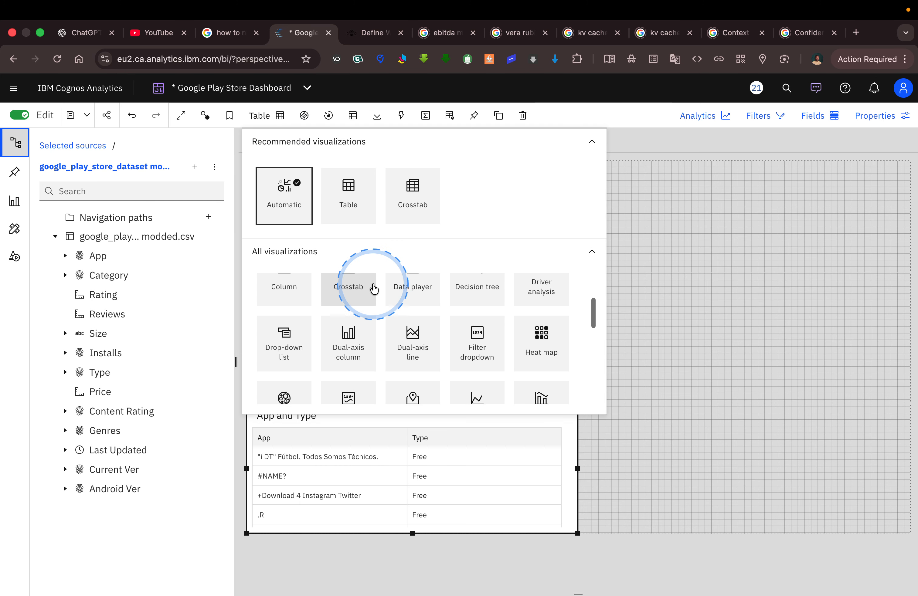
scroll(374, 289, "down", 3)
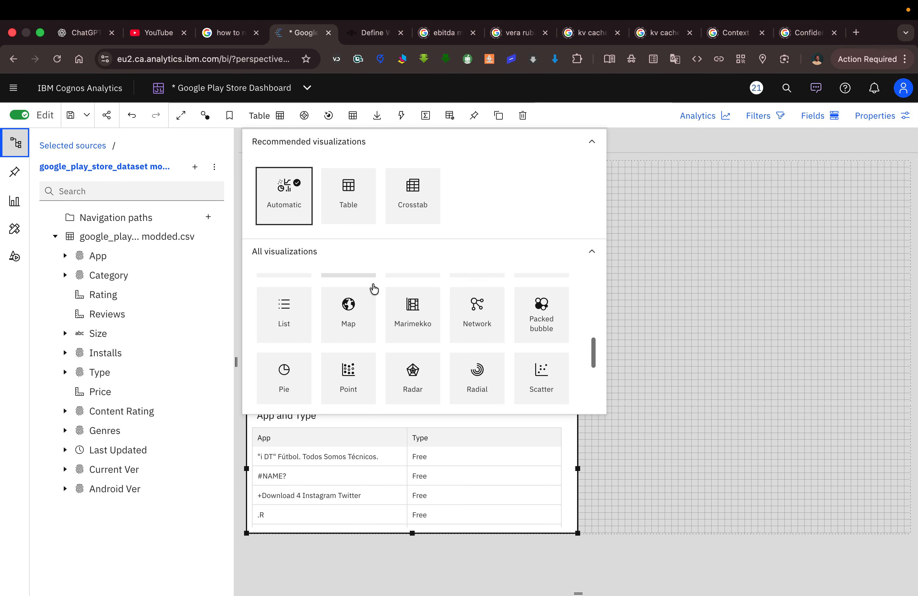
left_click(291, 364)
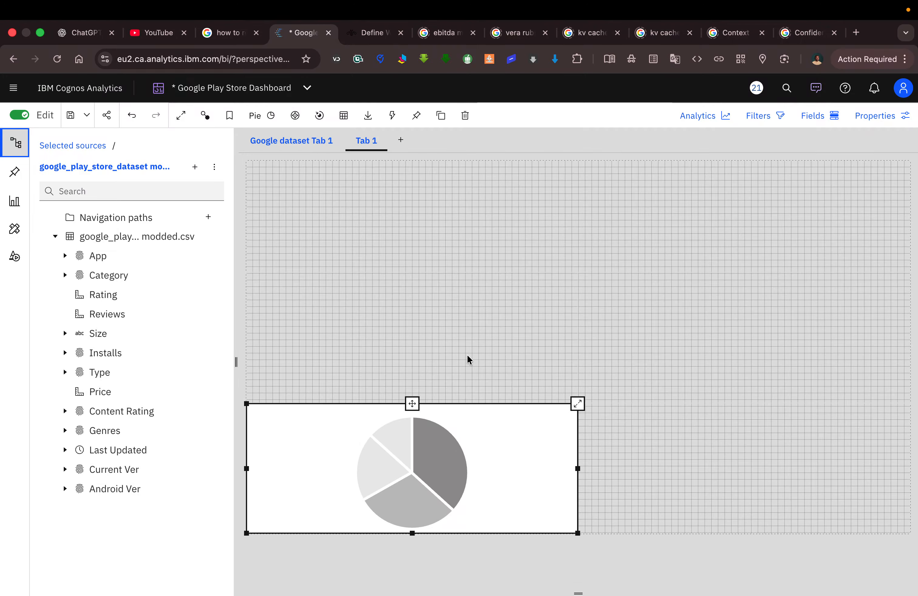
left_click(578, 404)
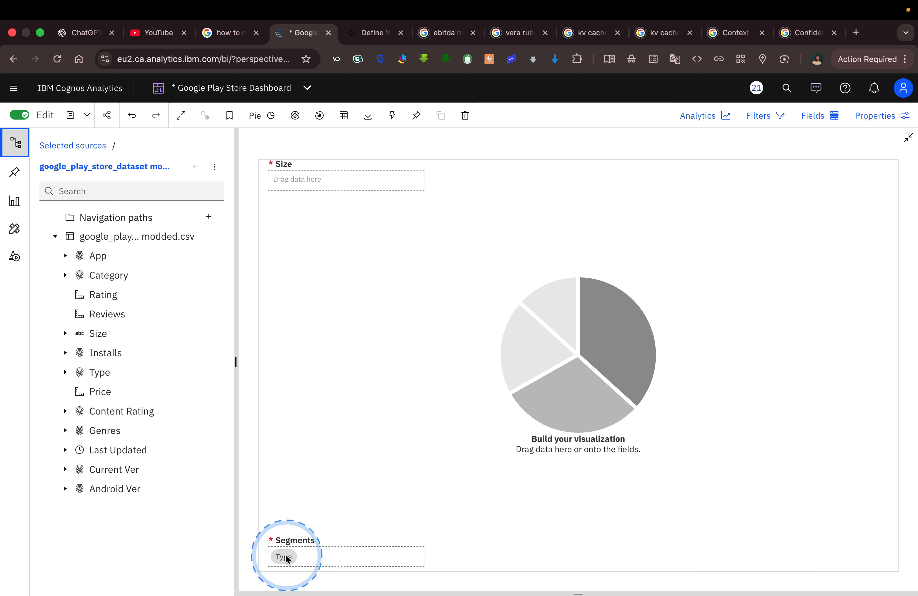
left_click_drag(101, 371, 357, 185)
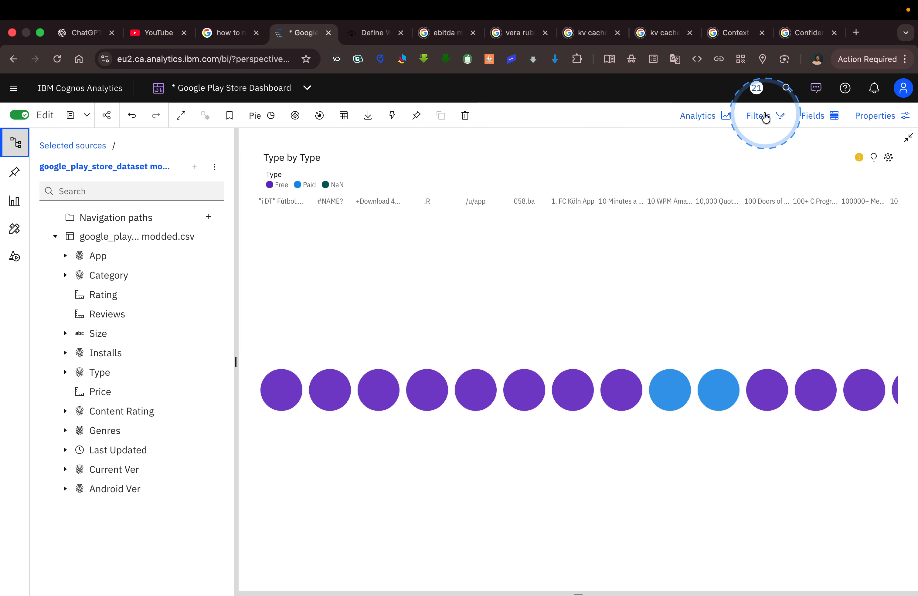
Move App from Repeat (column) to the pie chart's Segments and remove Type from Segments.
left_click(828, 116)
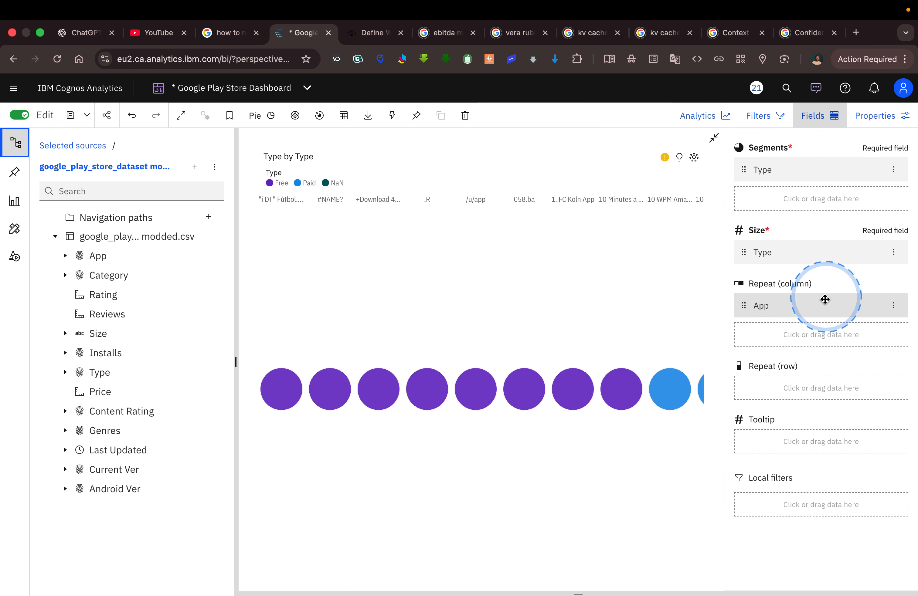
left_click_drag(812, 310, 800, 196)
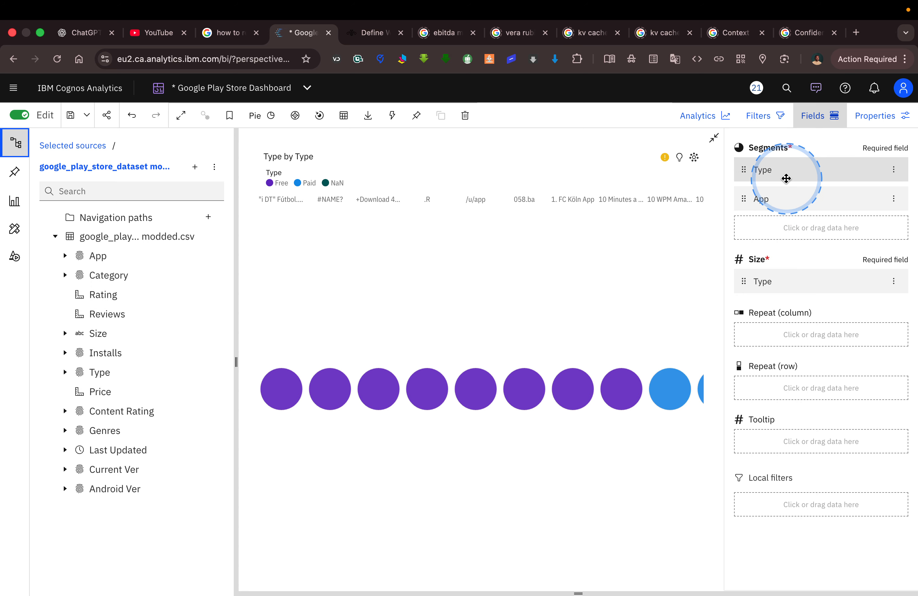
left_click(894, 170)
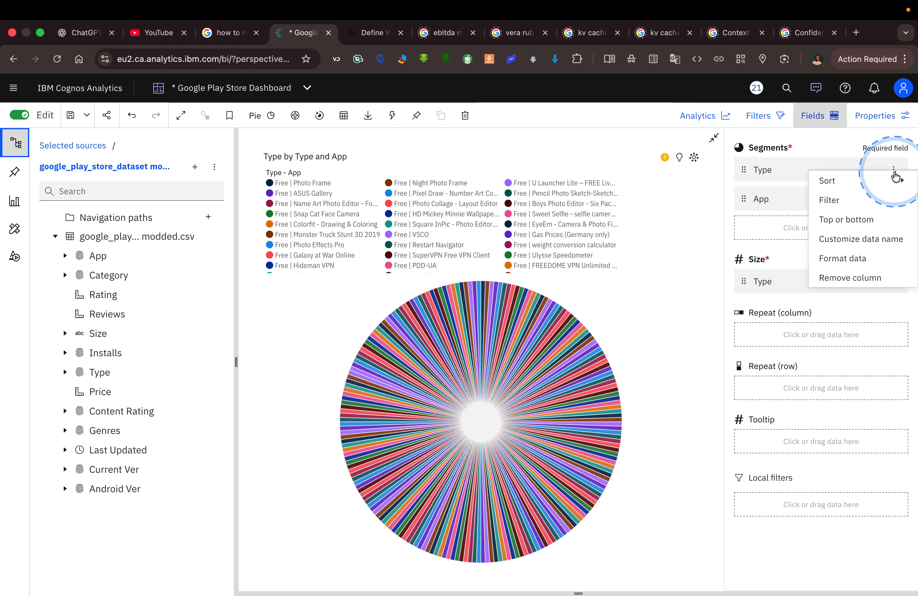
left_click(867, 278)
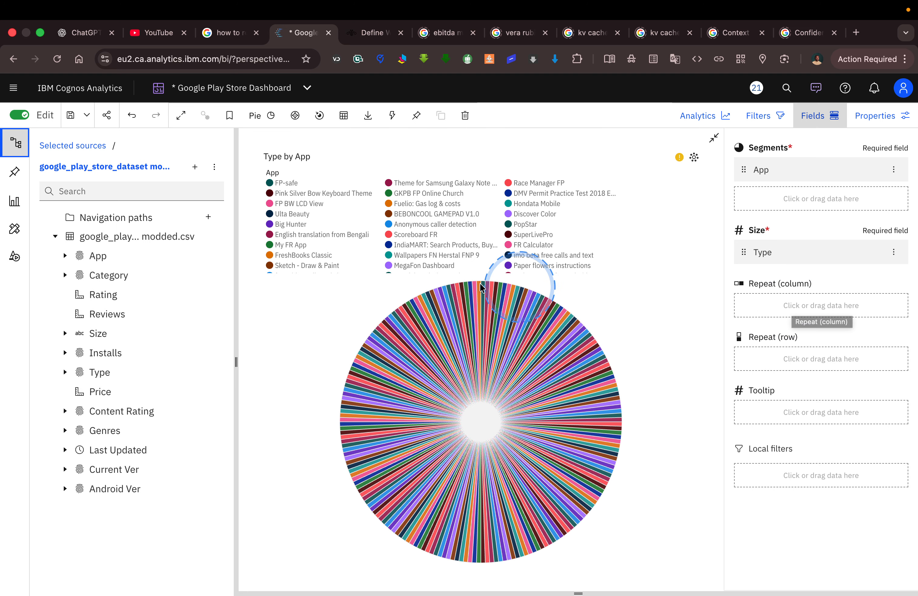
Compare the pie with the Tableau License chart and swap its fields so that App sets Size and Type sets Segments.
left_click(65, 334)
left_click(66, 334)
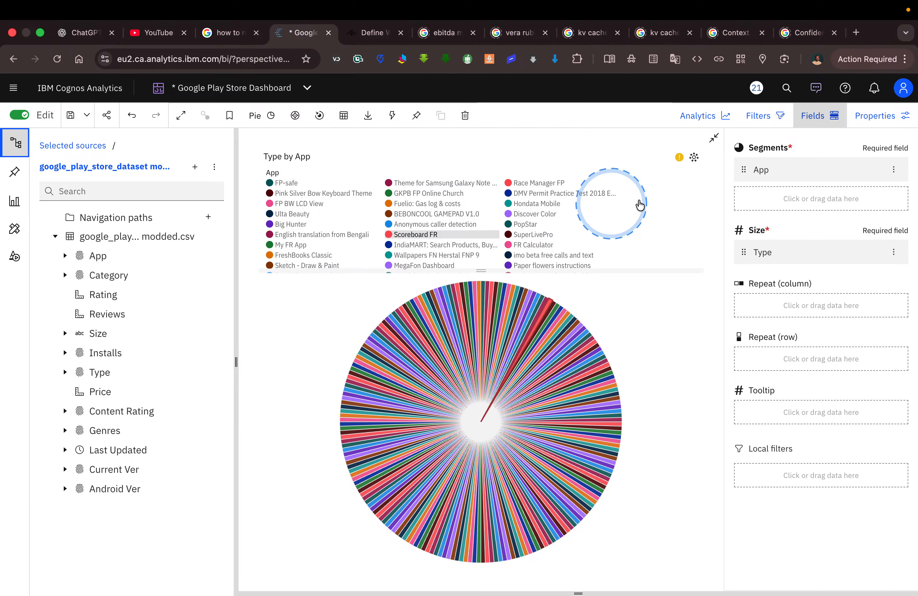
key("ctrl+Left")
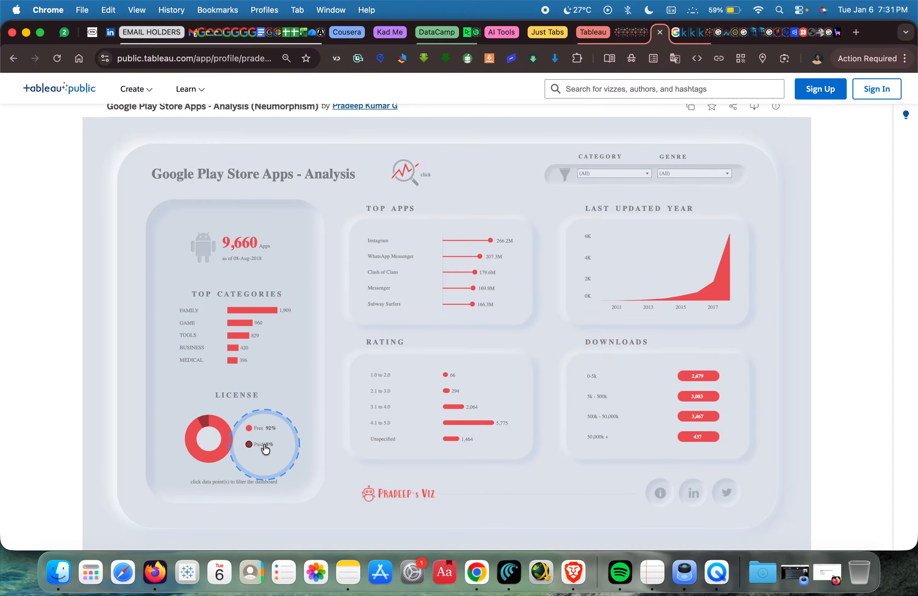
key("ctrl+Right")
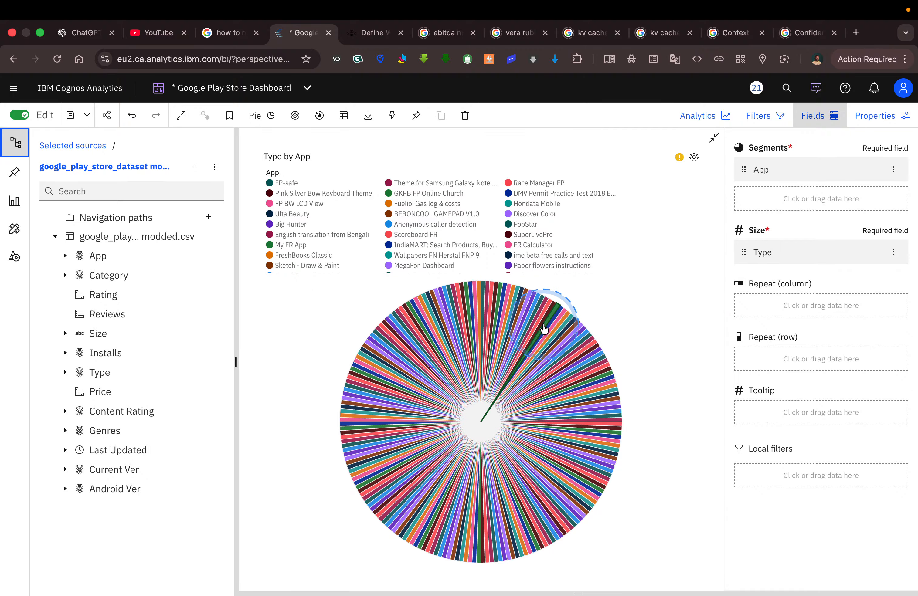
mouse_move(543, 329)
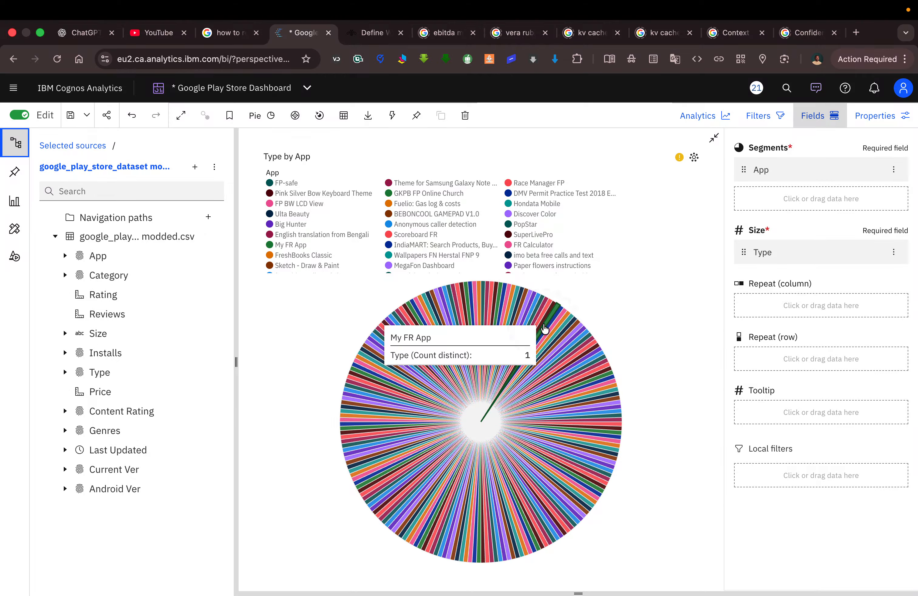
left_click(64, 372)
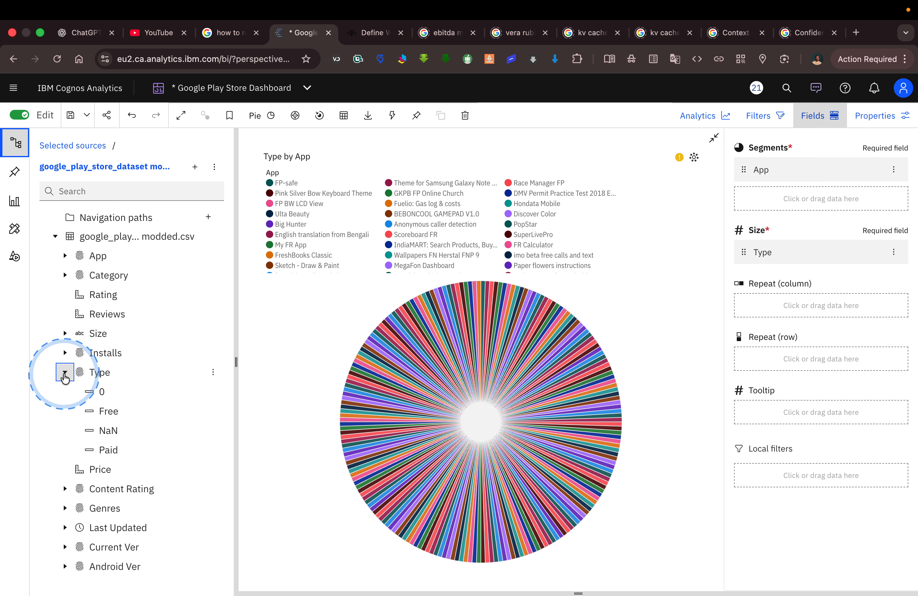
left_click(65, 372)
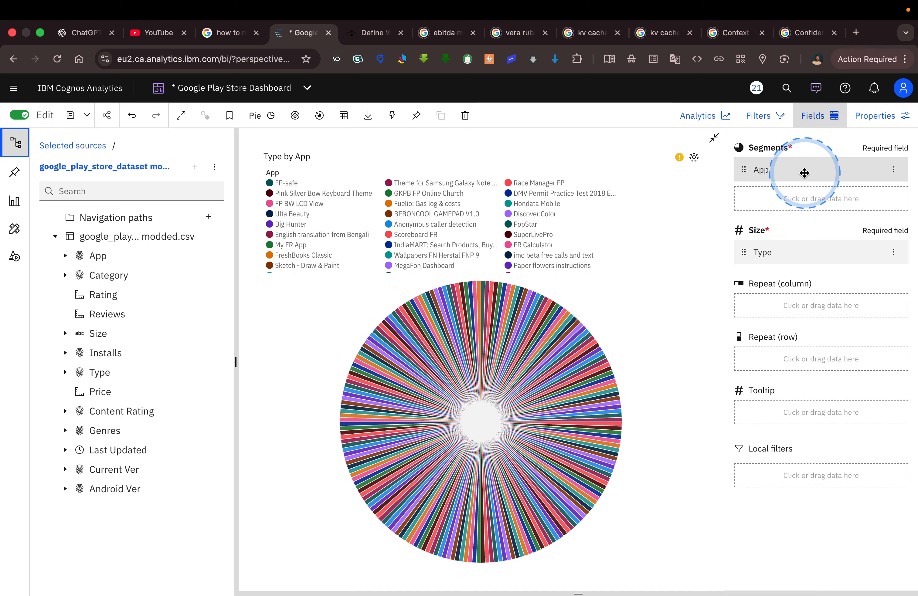
left_click_drag(805, 173, 796, 262)
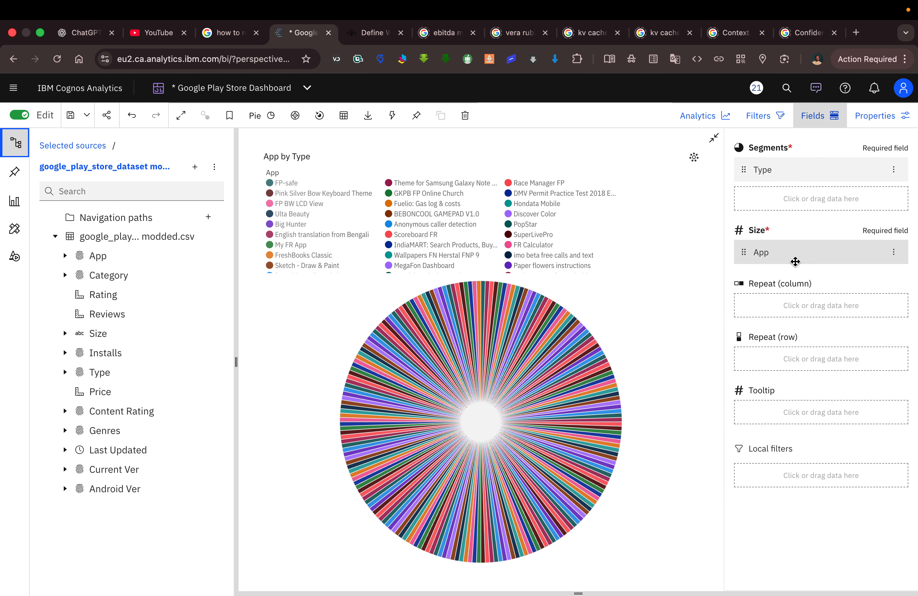
left_click(787, 261)
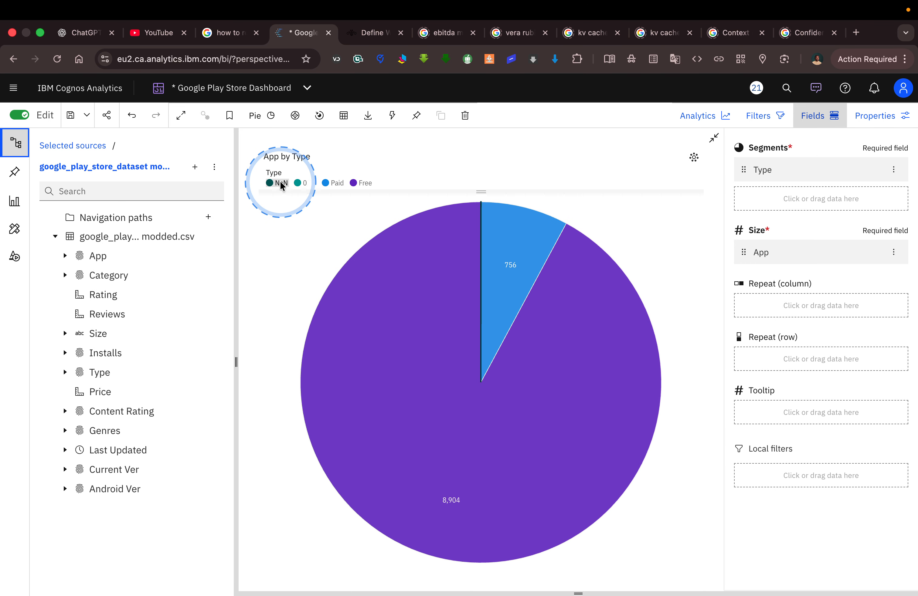
Compare with the Tableau License chart and exclude the NaN and 0 values of Type from the pie chart.
key("ctrl+Left")
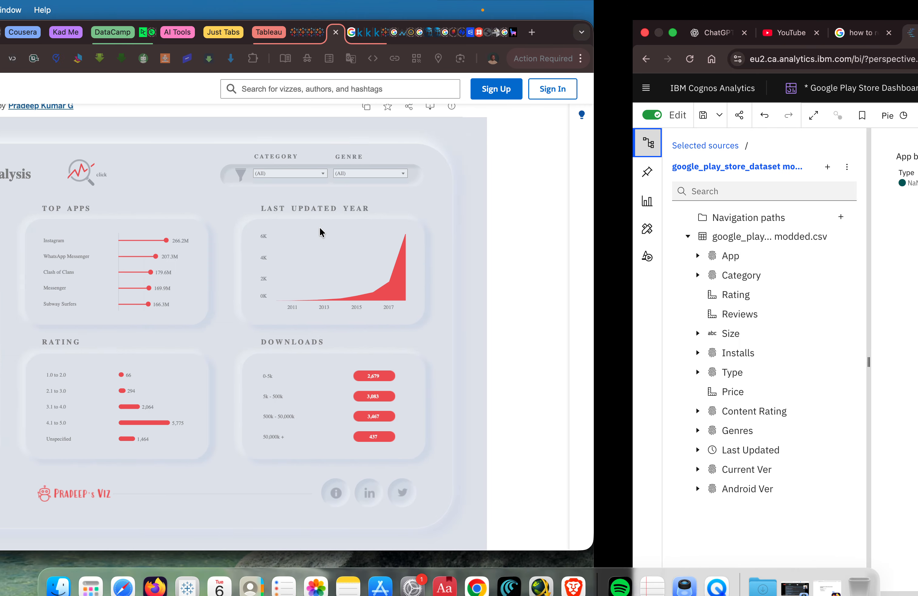
mouse_move(201, 432)
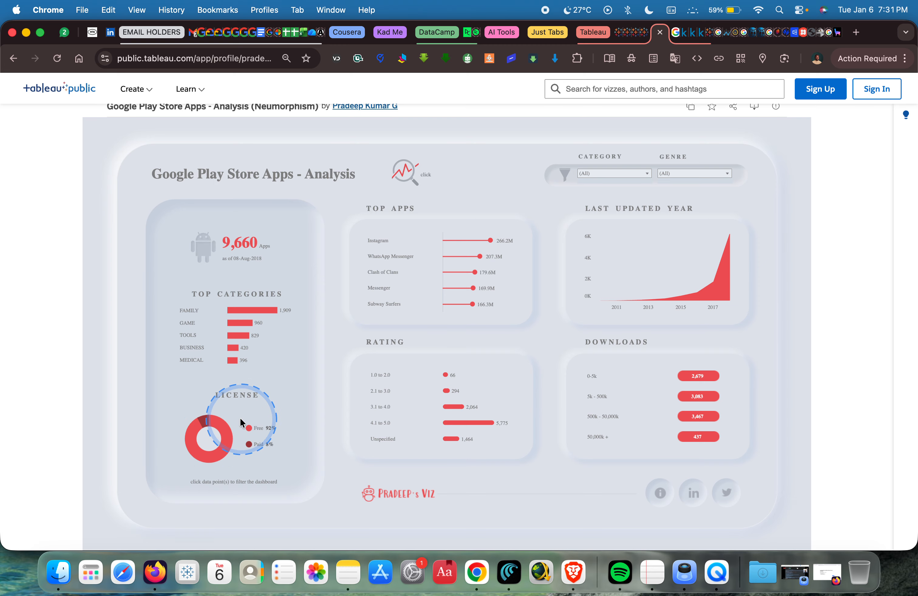
key("ctrl+Right")
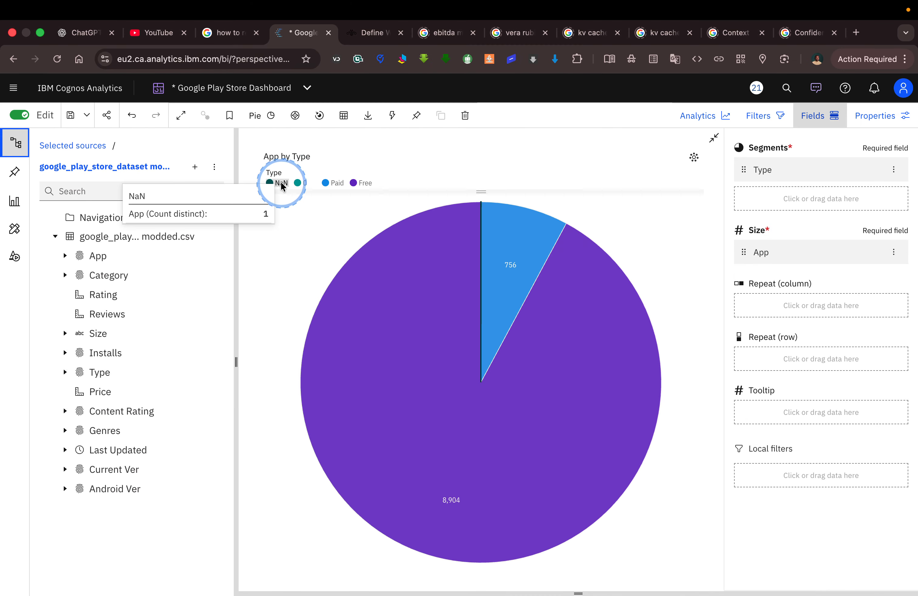
left_click(282, 183)
left_click(227, 273)
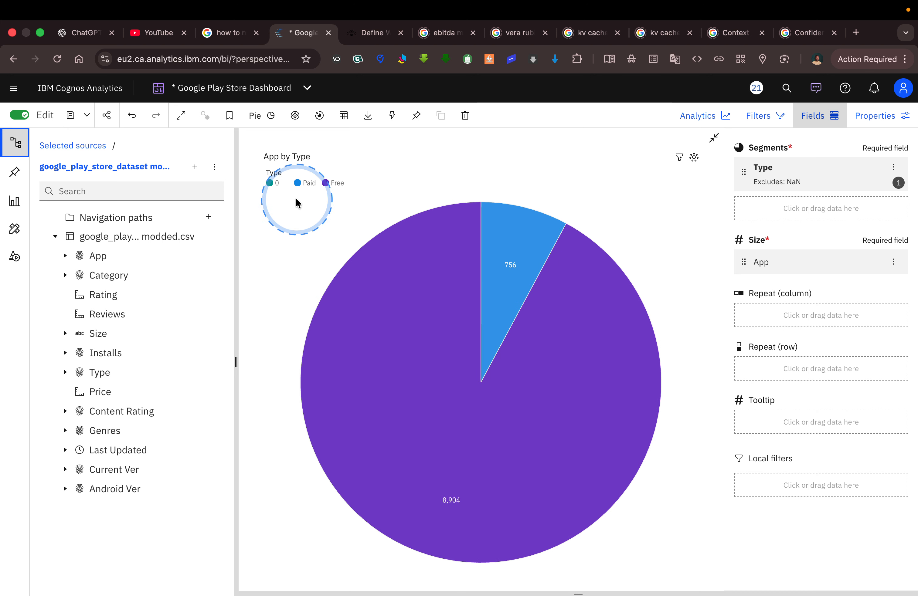
left_click(273, 188)
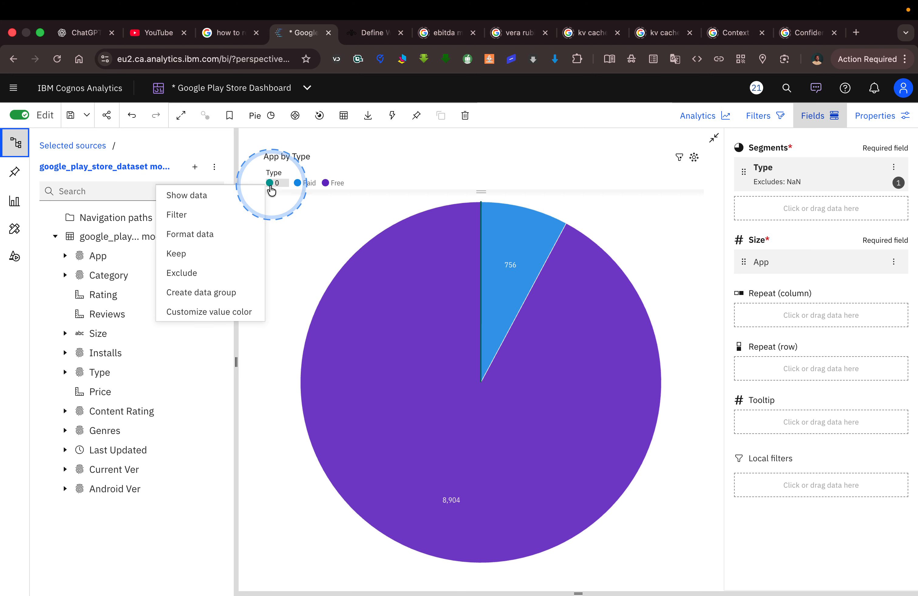
left_click(228, 271)
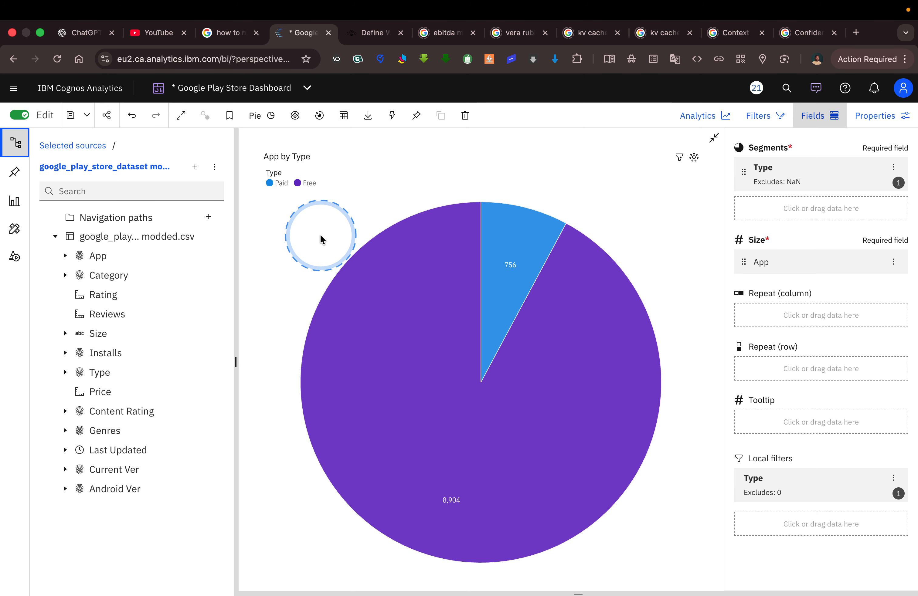
Compare the pie with the Tableau License chart and hide the pie's legend title.
key("ctrl+Left")
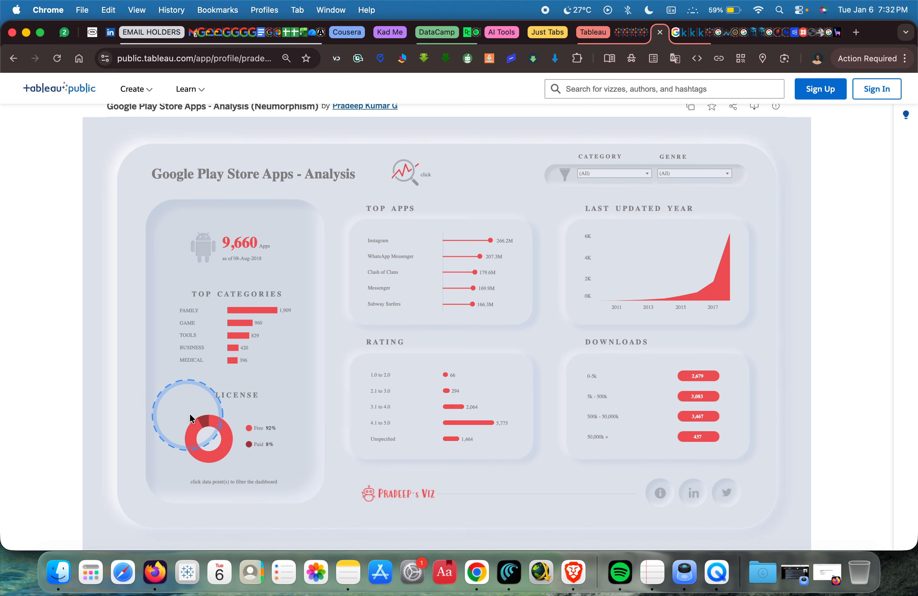
key("ctrl+Right")
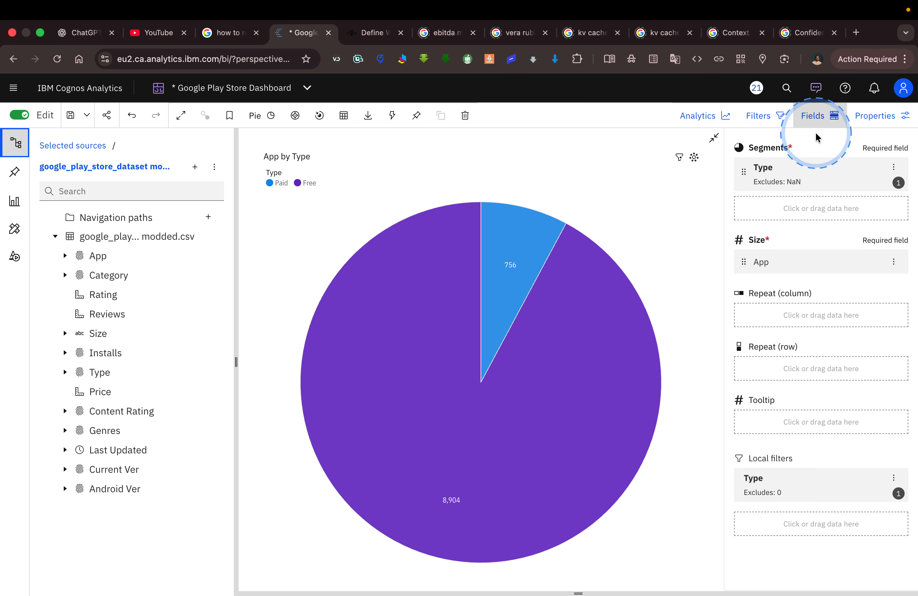
left_click(508, 250)
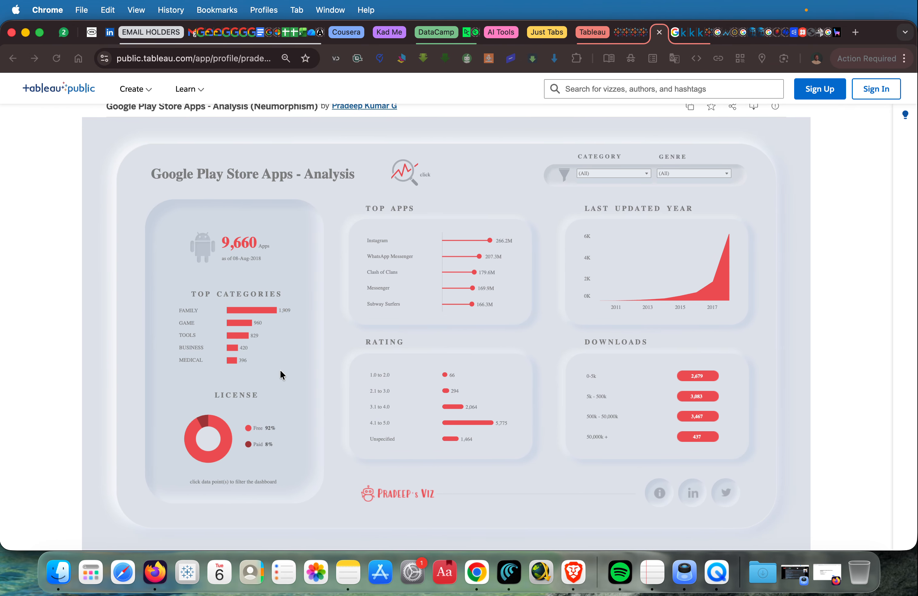
left_click(228, 387)
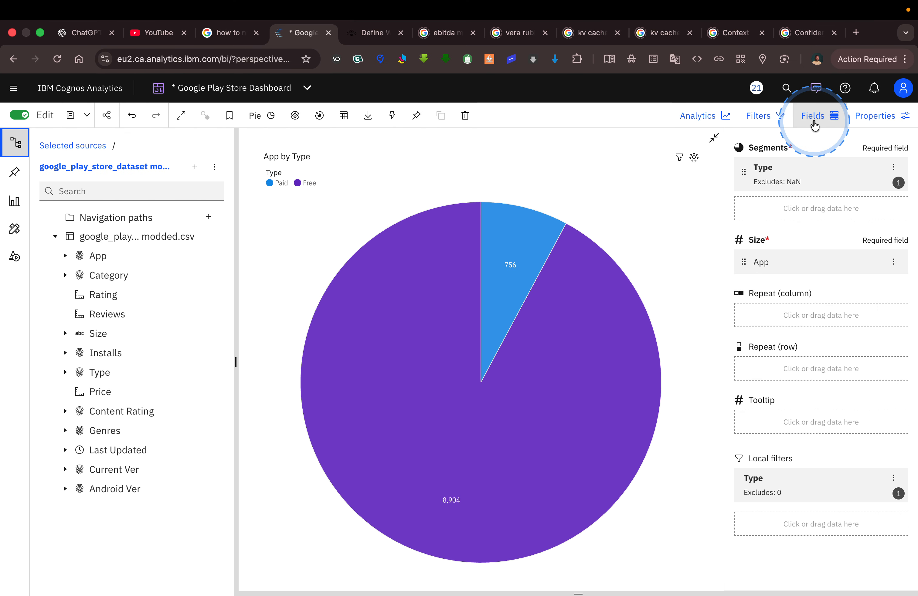
left_click(877, 116)
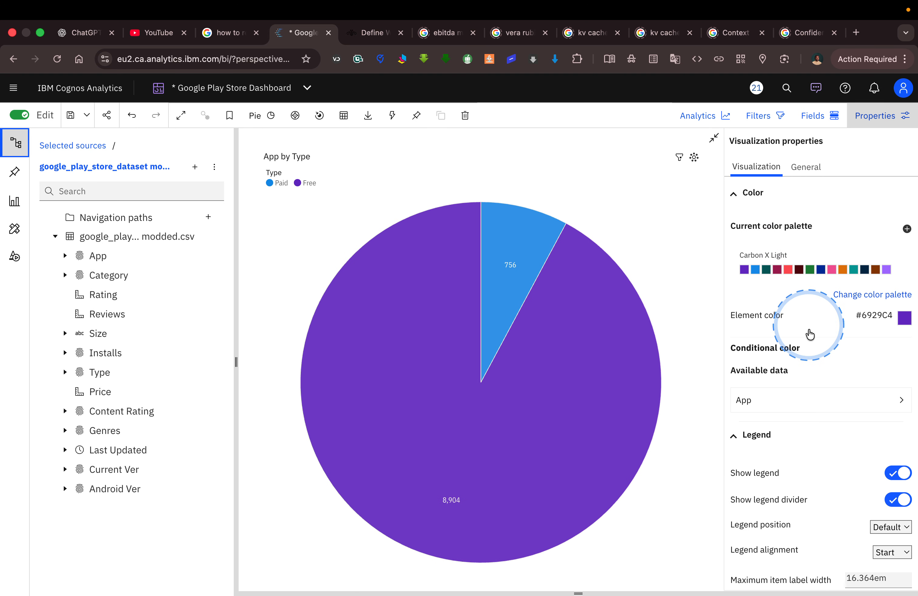
scroll(810, 341, "down", 2)
scroll(810, 343, "down", 10)
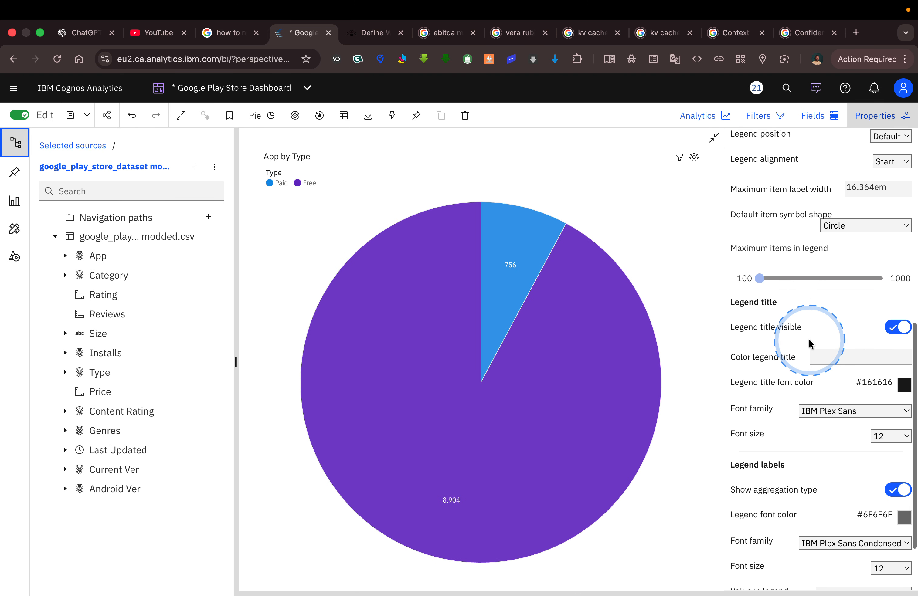
scroll(810, 343, "down", 1)
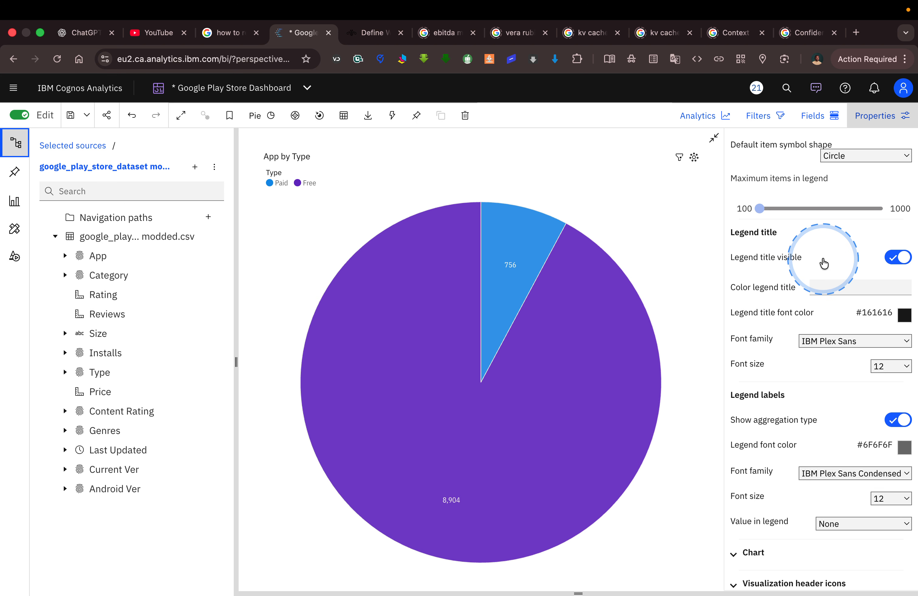
left_click(892, 261)
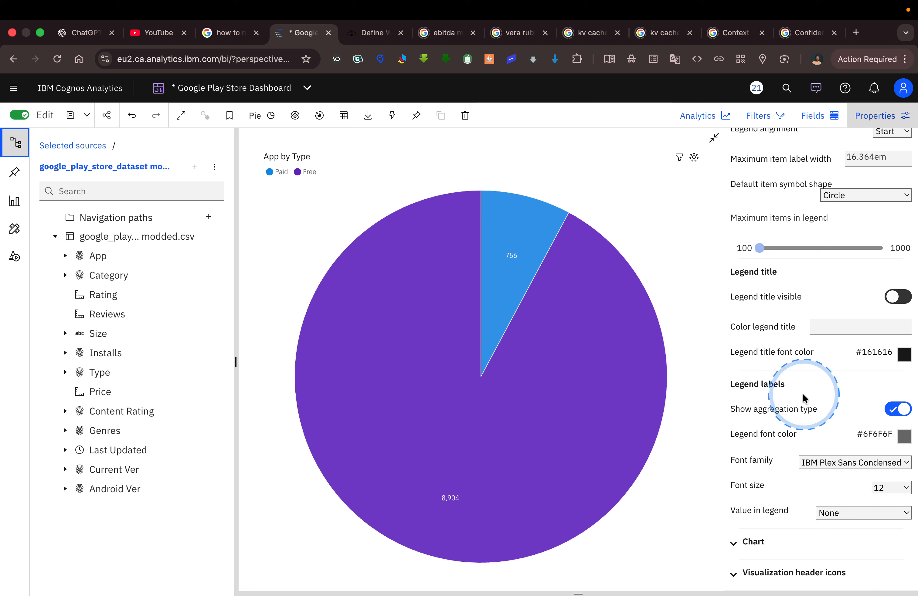
Set the pie chart's donut hole radius to 61% and compare the ring with the Tableau License chart.
left_click(758, 542)
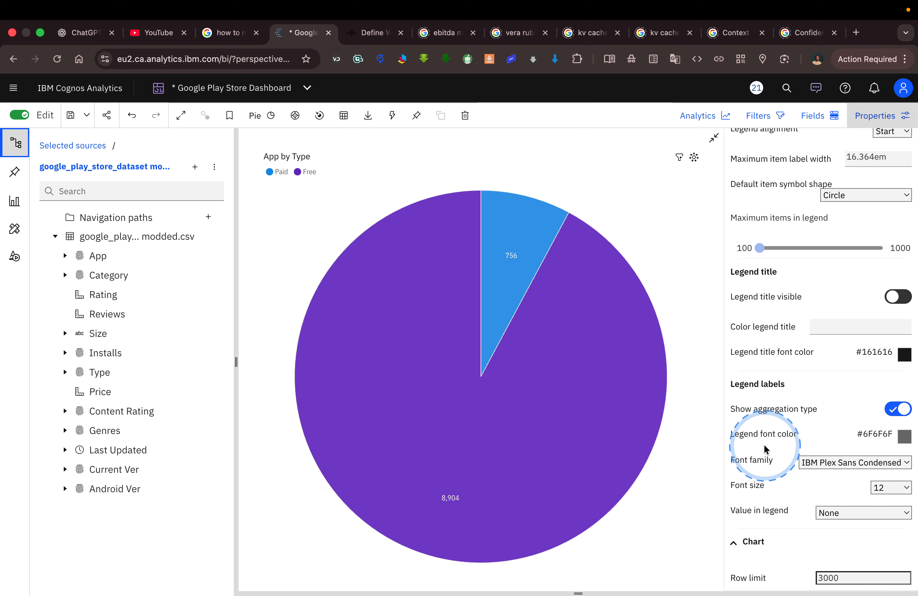
scroll(765, 449, "down", 10)
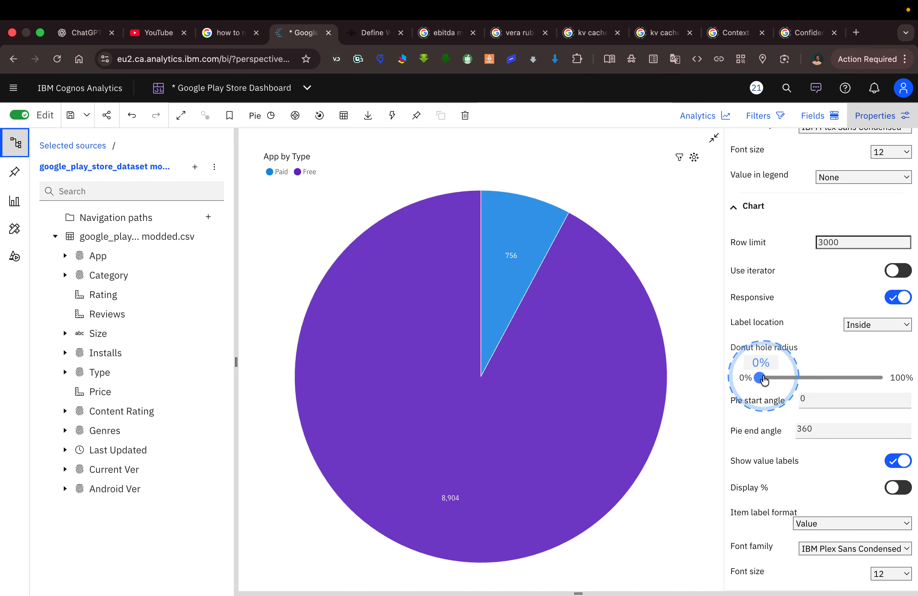
left_click(820, 378)
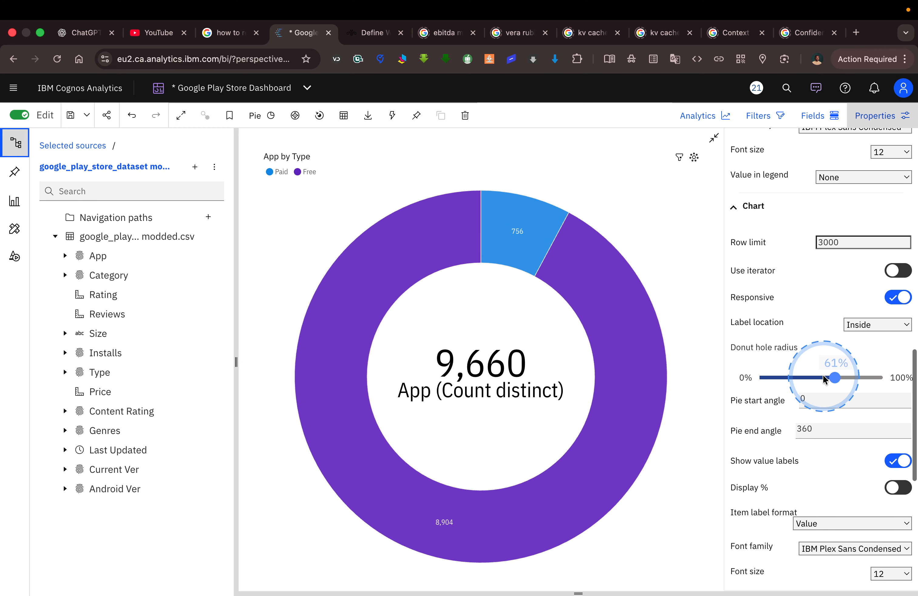
key("ctrl+Left")
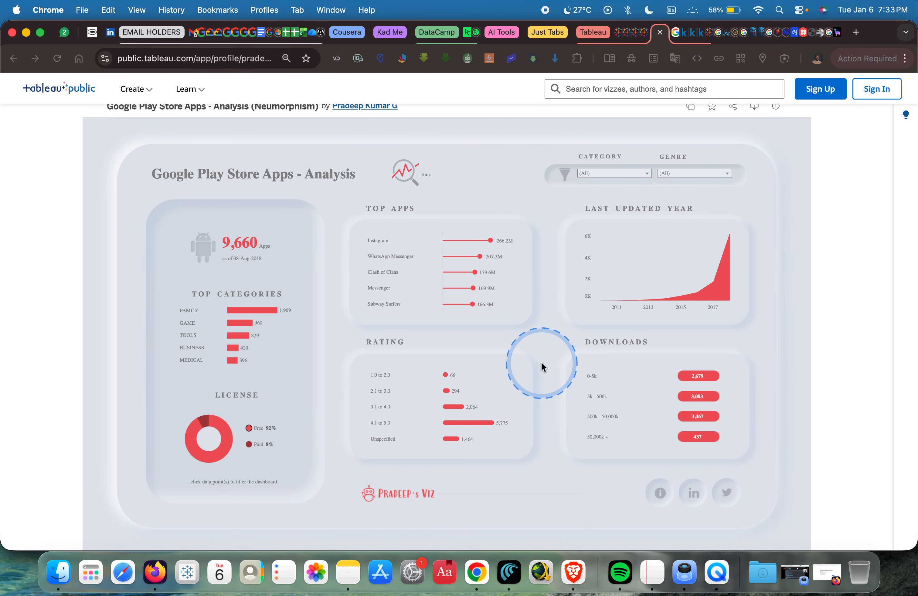
key("ctrl+Right")
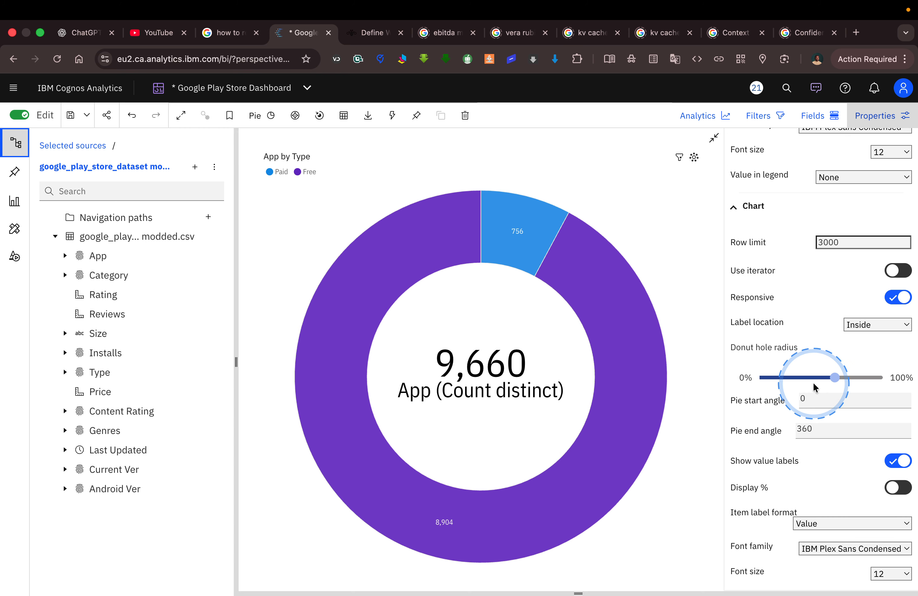
mouse_move(834, 375)
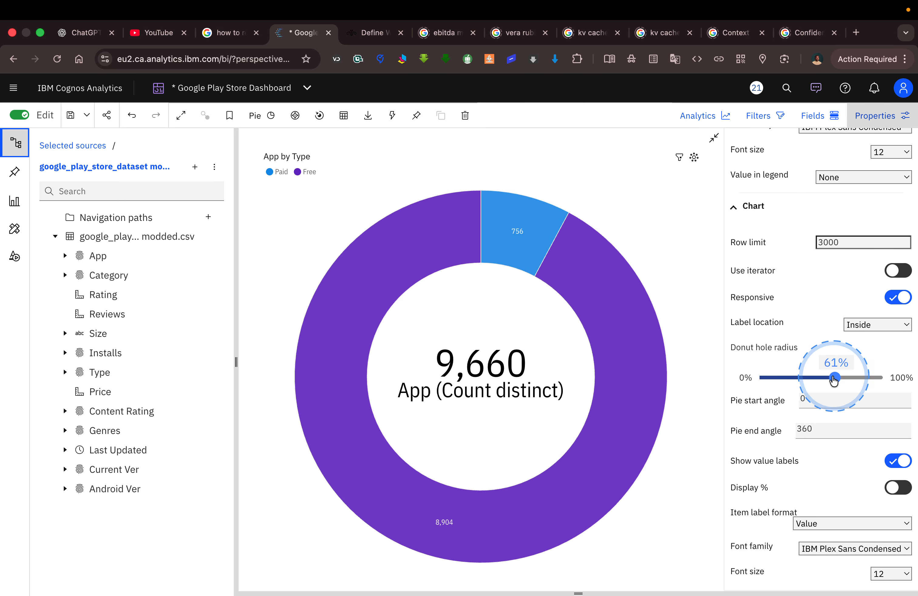
left_click(802, 399)
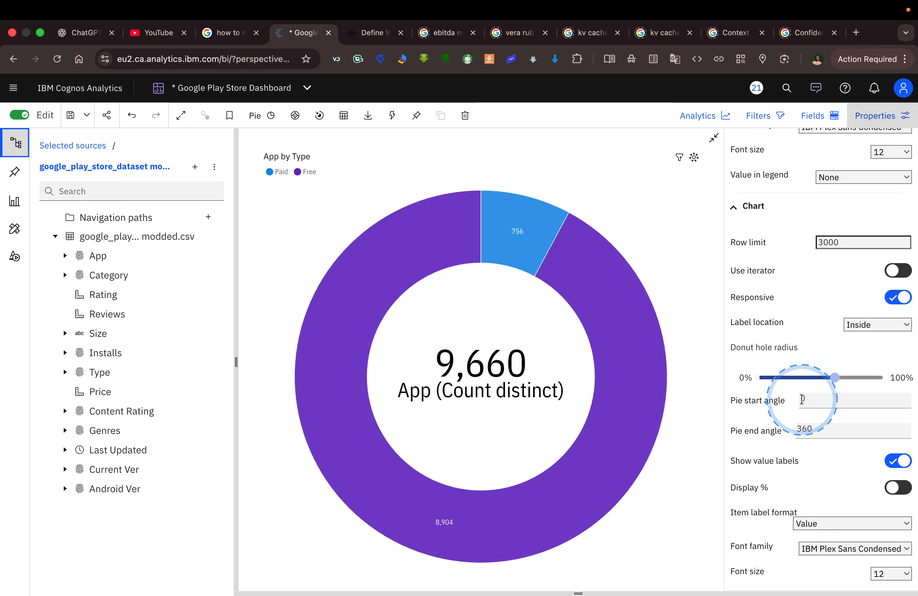
Turn off the donut chart's value labels and turn on Display %.
scroll(768, 442, "down", 2)
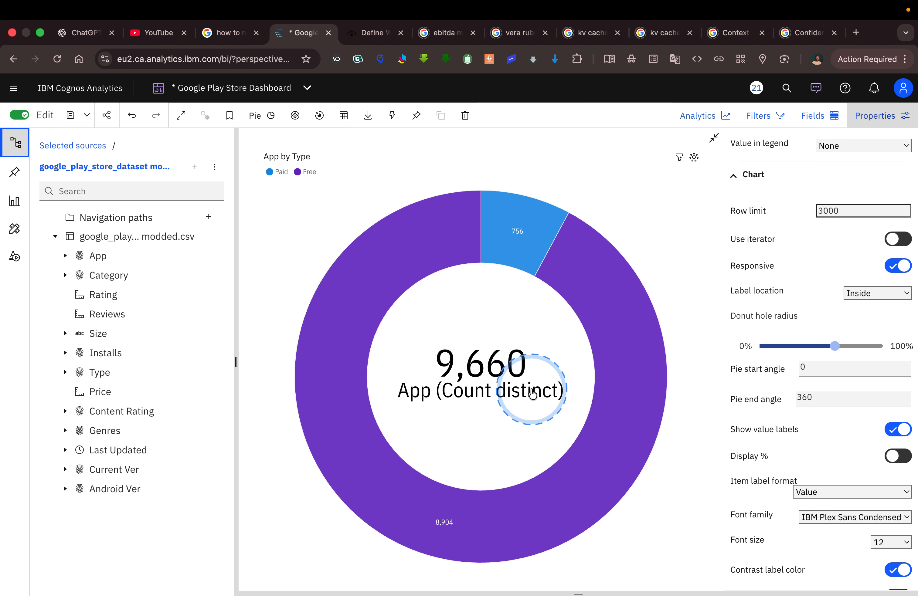
left_click(895, 430)
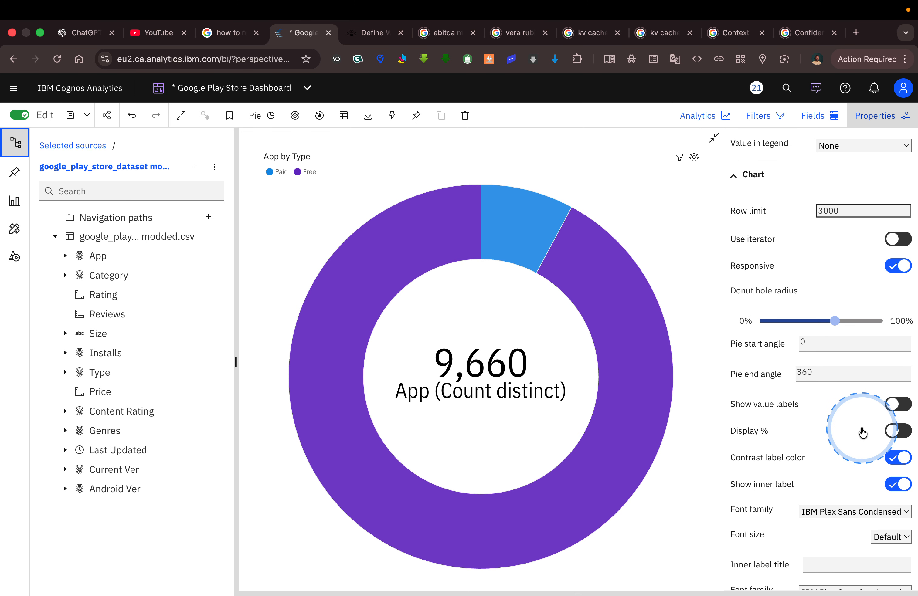
left_click(908, 411)
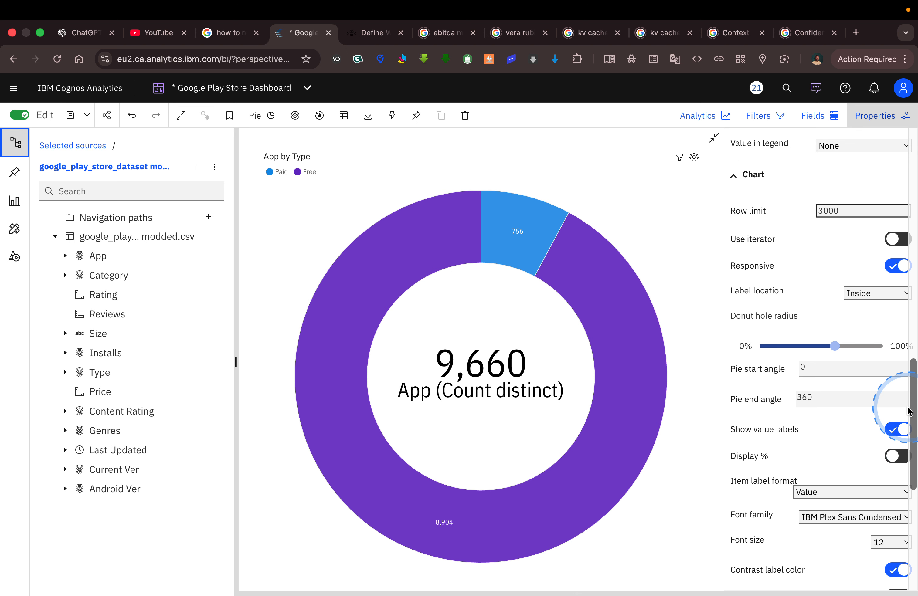
left_click(895, 431)
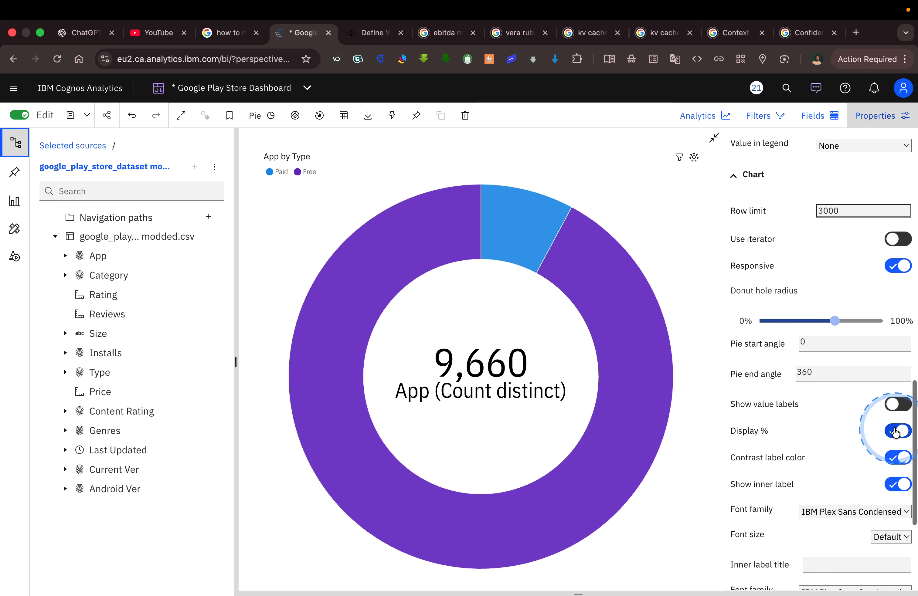
Hide the inner label in the centre of the donut chart.
scroll(845, 418, "down", 5)
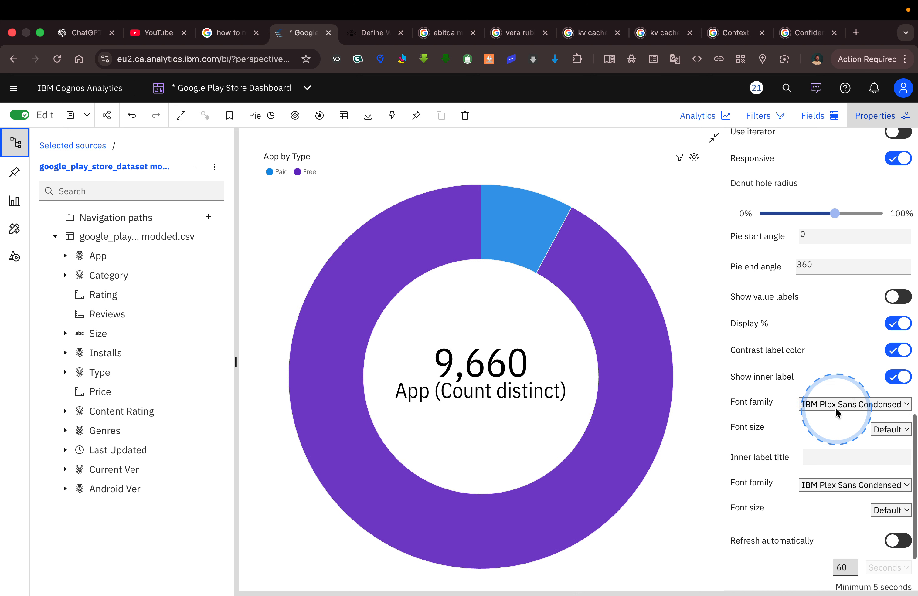
scroll(836, 409, "down", 1)
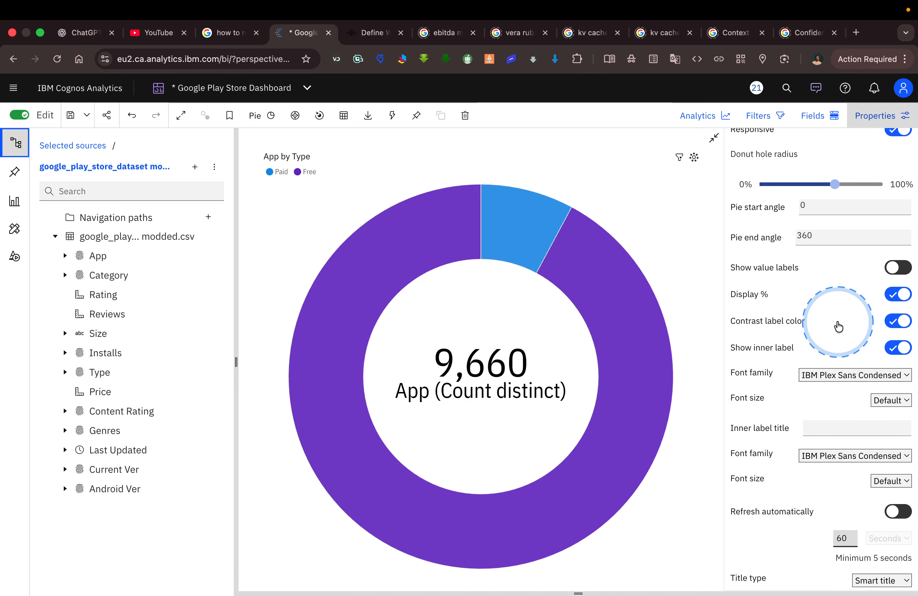
left_click(899, 351)
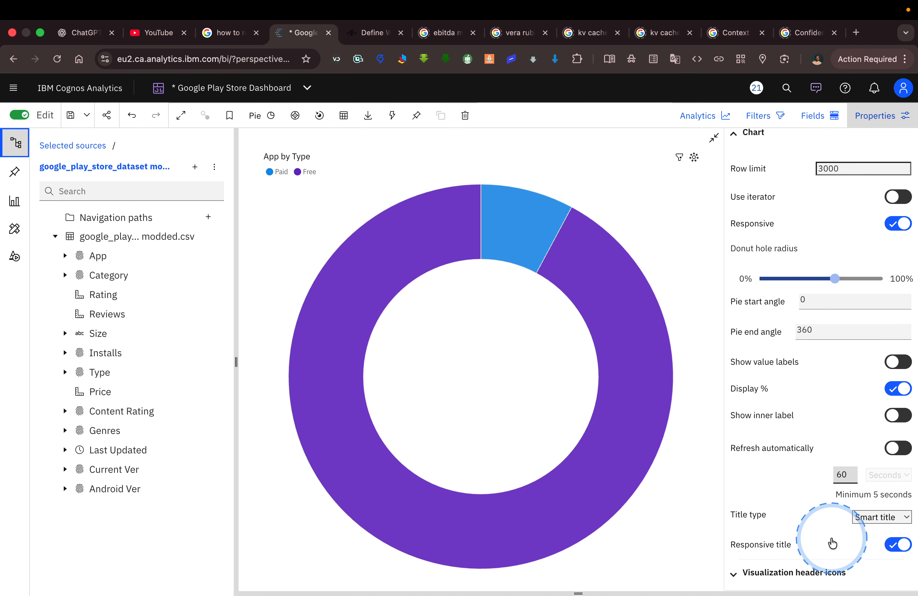
Set the donut chart's legend position to Right and its legend alignment to Center.
scroll(784, 430, "up", 5)
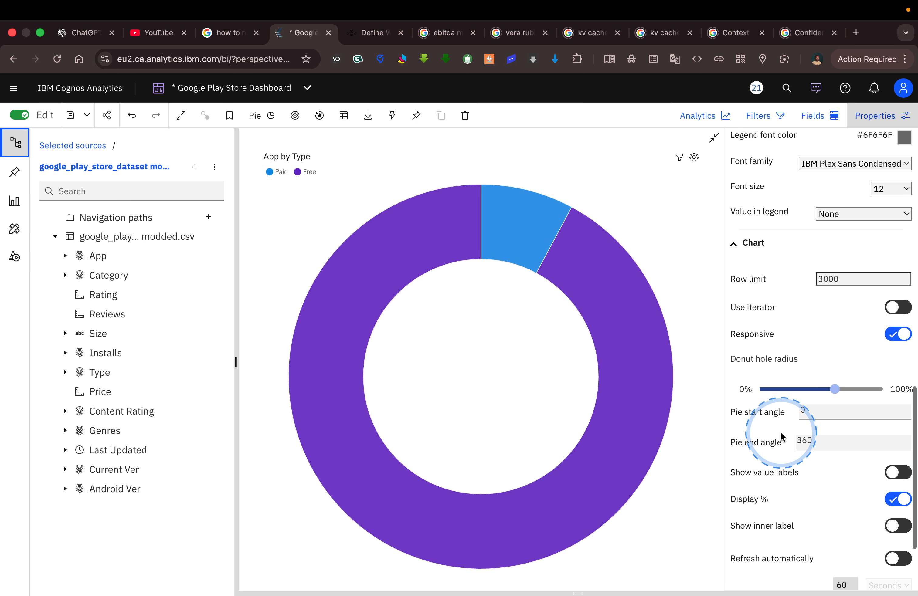
scroll(782, 436, "up", 5)
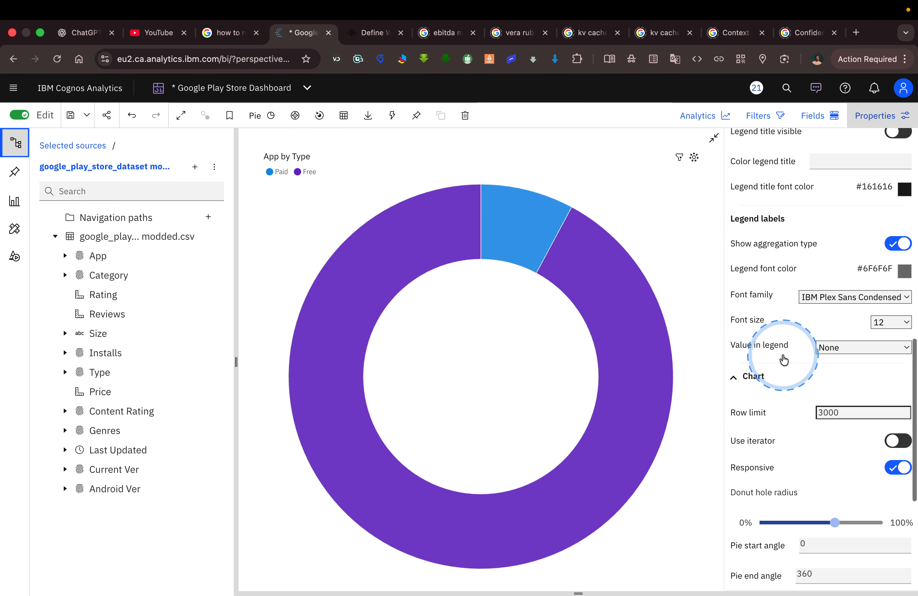
scroll(784, 360, "up", 1)
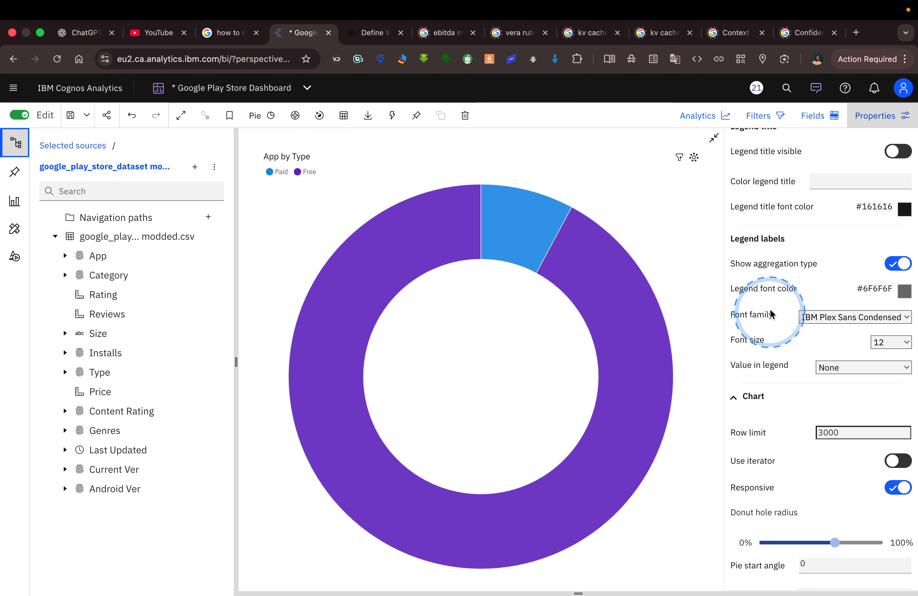
scroll(770, 295, "up", 10)
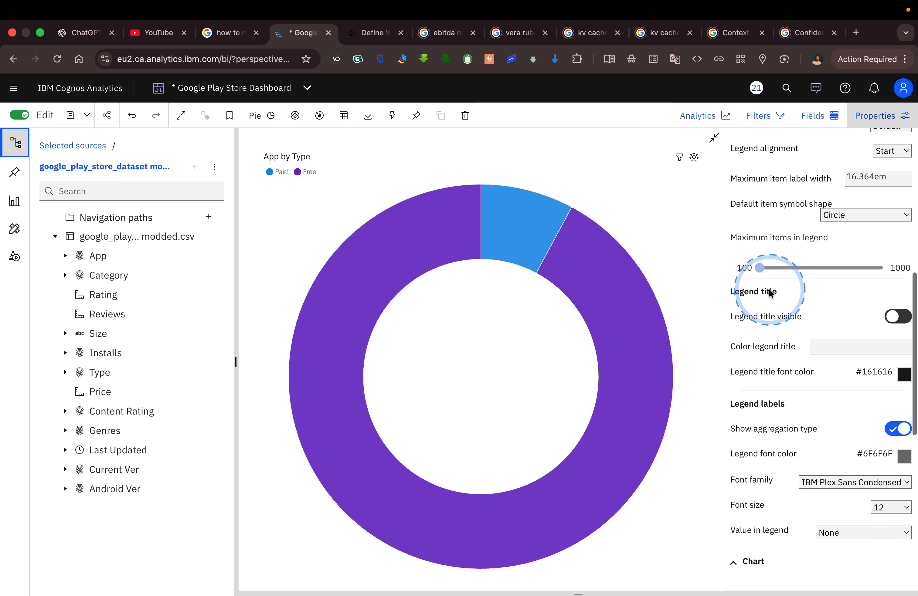
scroll(768, 288, "up", 1)
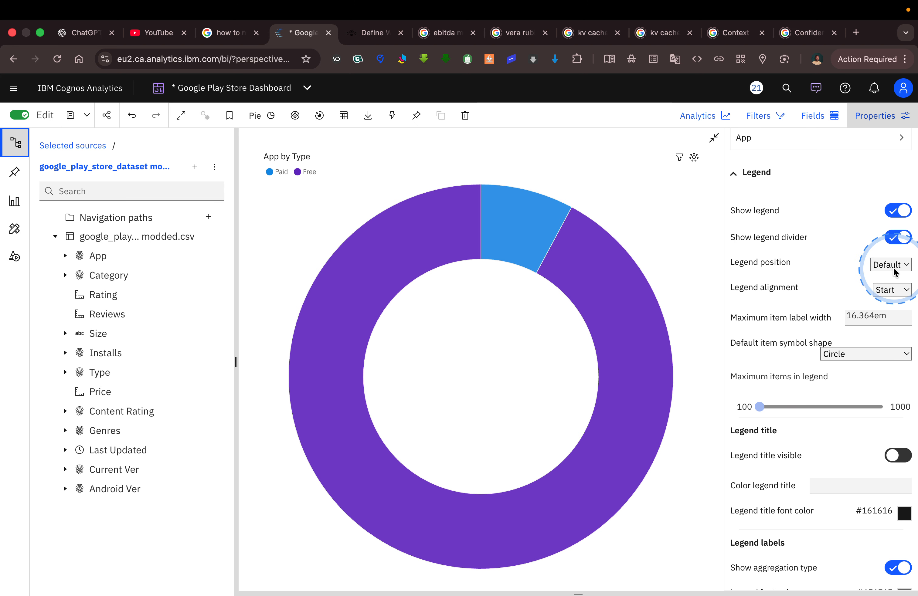
left_click(904, 264)
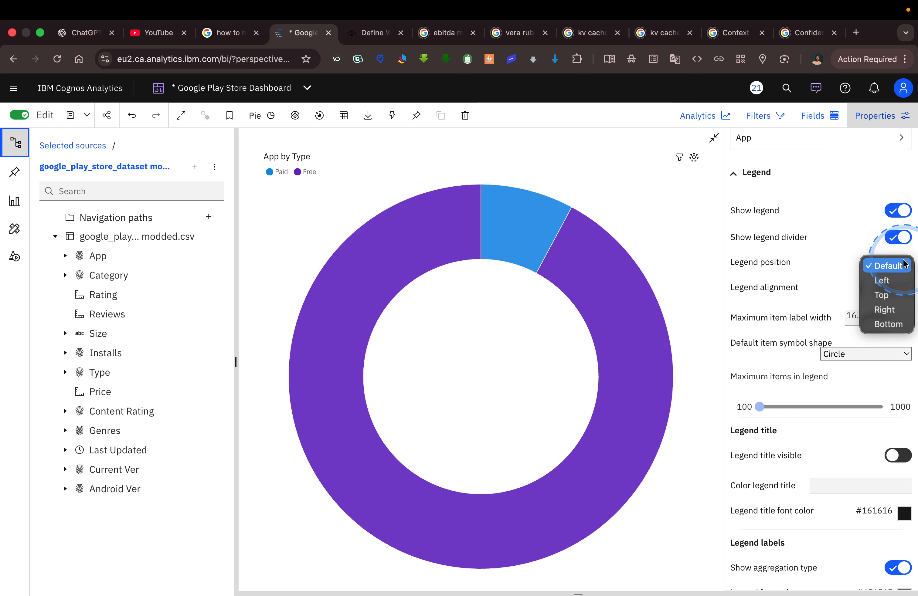
left_click(886, 309)
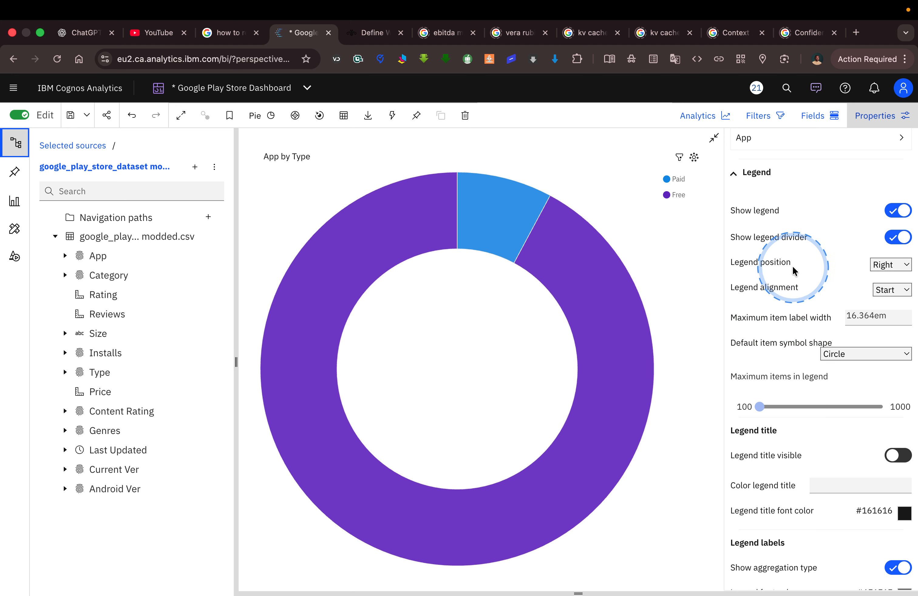
left_click(901, 290)
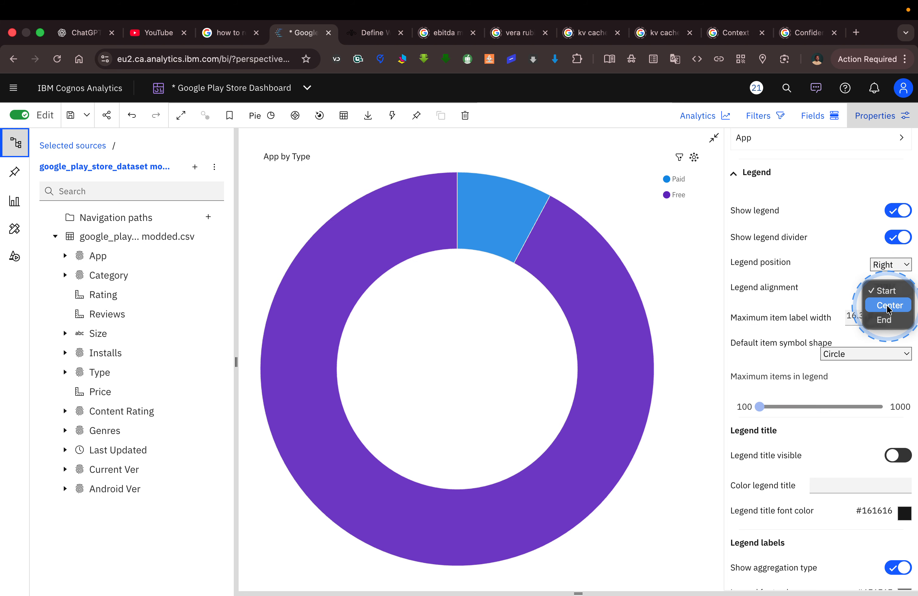
left_click(889, 308)
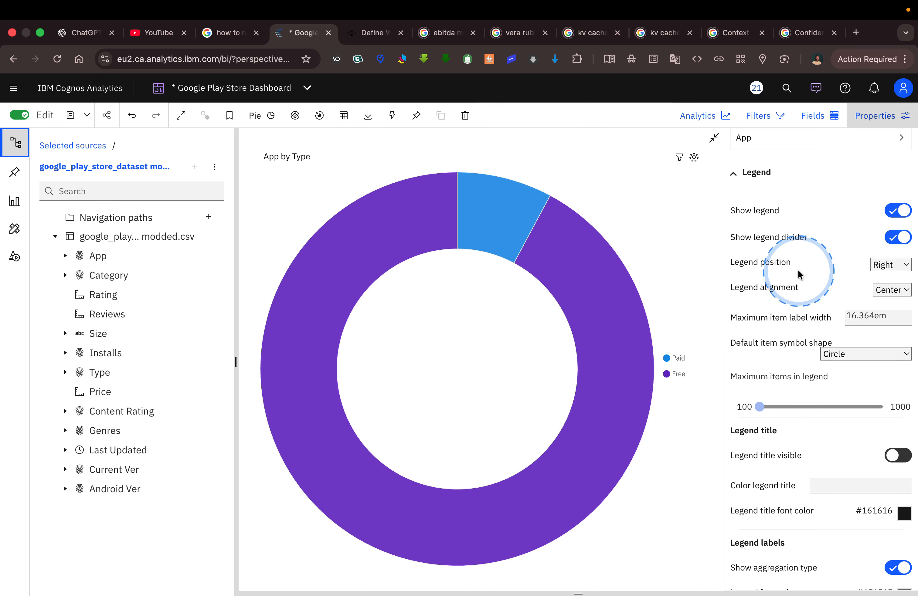
Replace the donut chart's title with the letter-spaced text LICENSE, using the Tableau reference as the model, and return to the dashboard canvas.
scroll(798, 273, "down", 6)
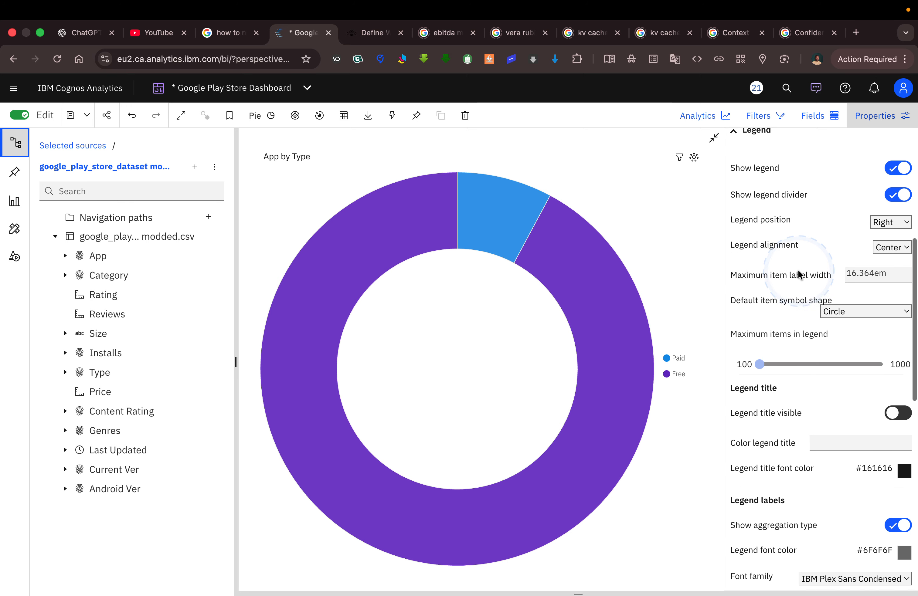
scroll(798, 269, "down", 6)
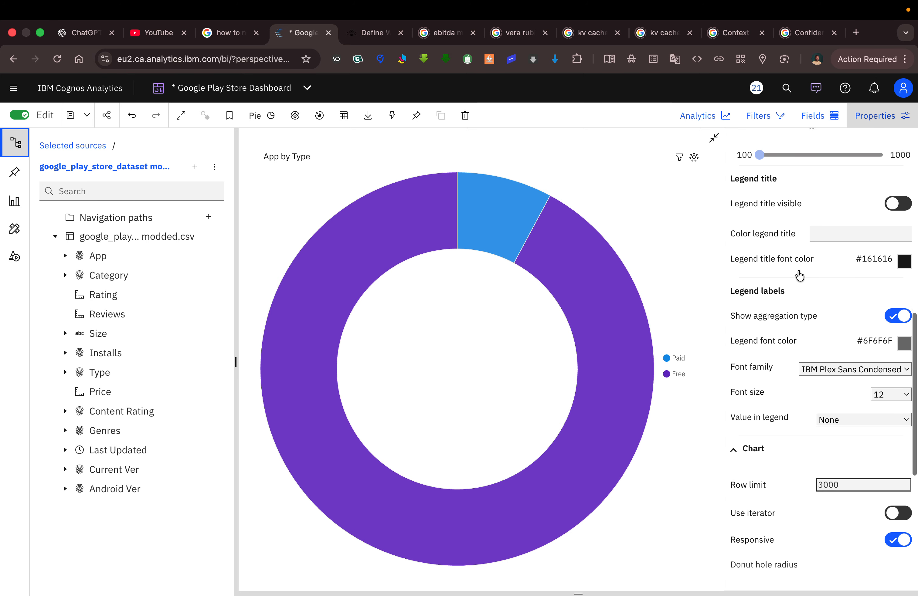
scroll(800, 275, "down", 4)
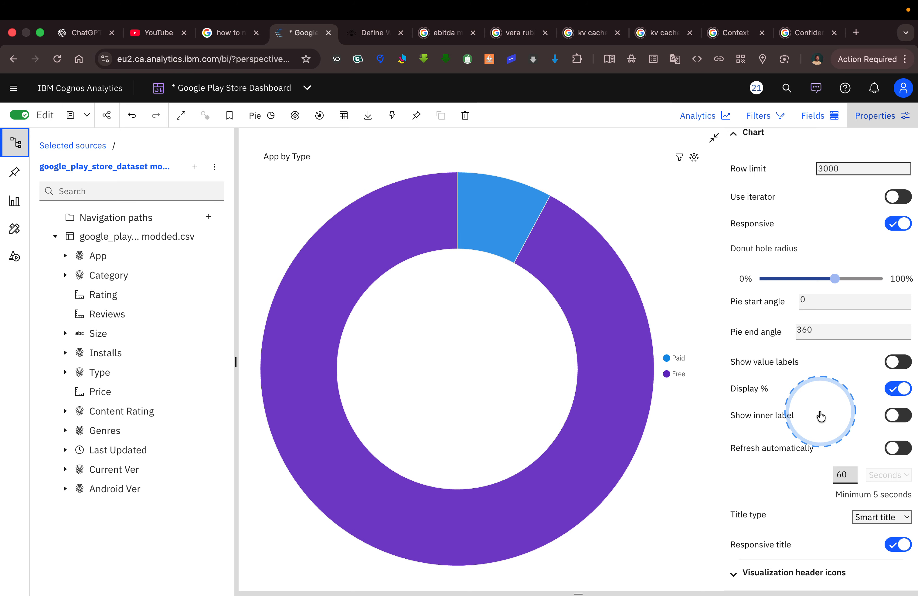
left_click(295, 156)
key("ctrl+Left")
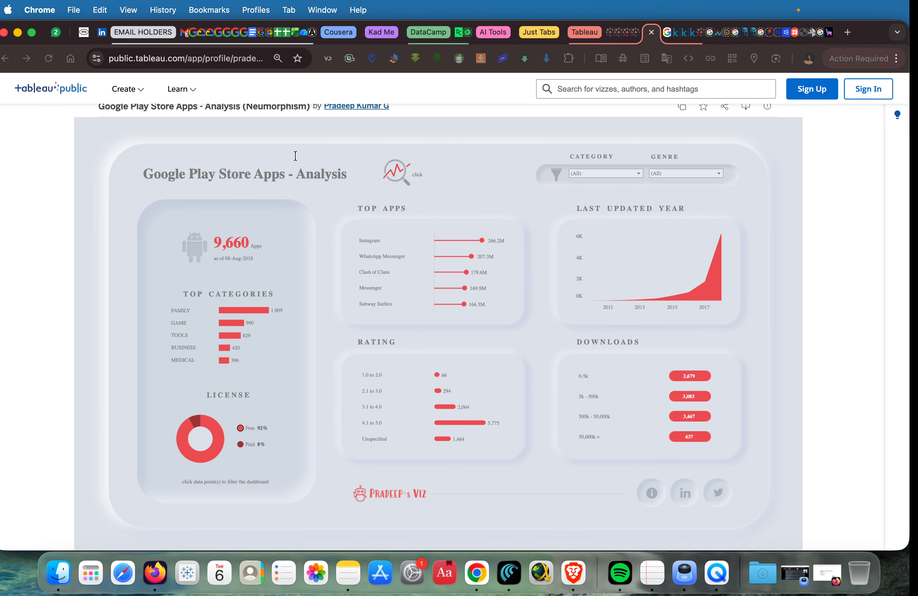
key("ctrl+Right")
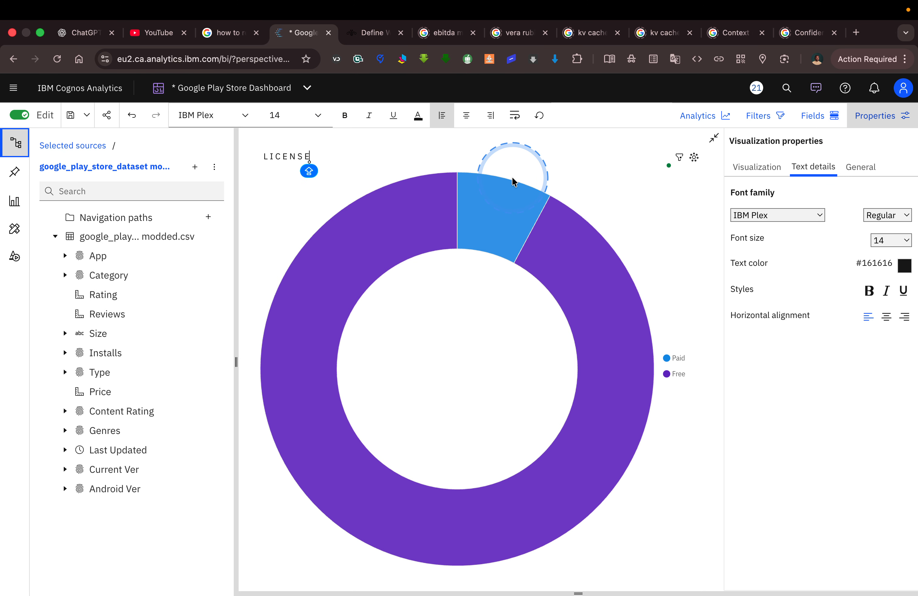
left_click(689, 225)
left_click(712, 147)
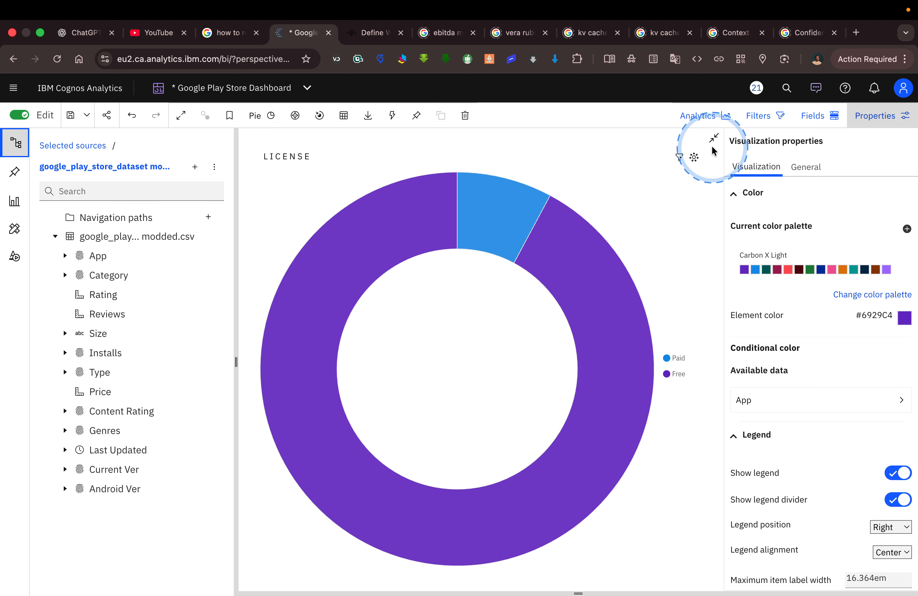
left_click(714, 139)
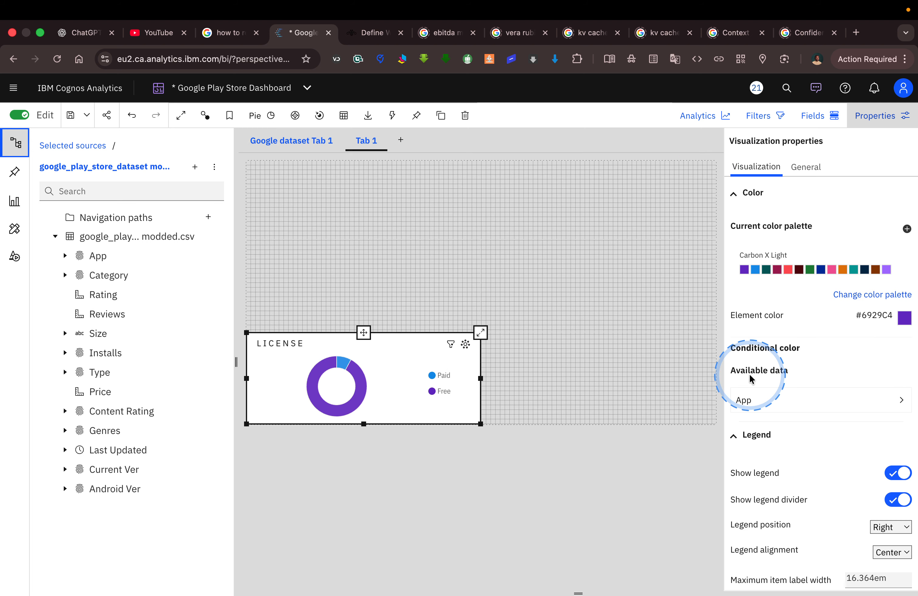
Expand the License donut chart, check the legend in the Tableau reference, and set its value in legend to Percentage.
left_click(481, 333)
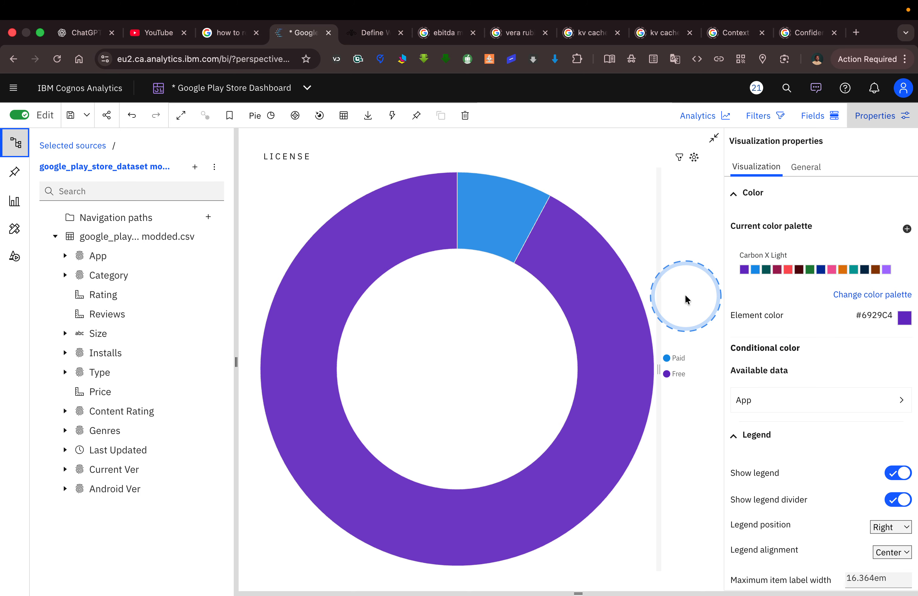
key("ctrl+Left")
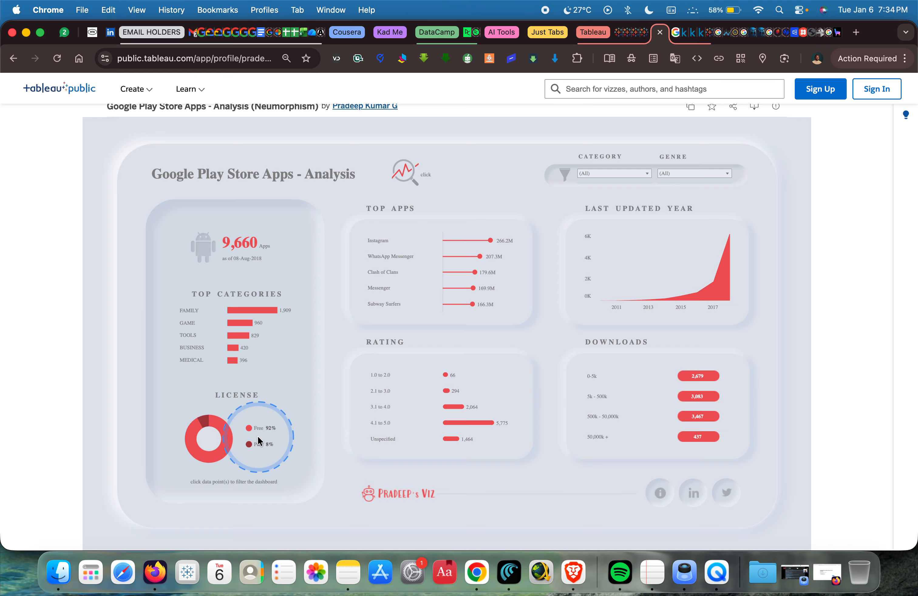
key("ctrl+Right")
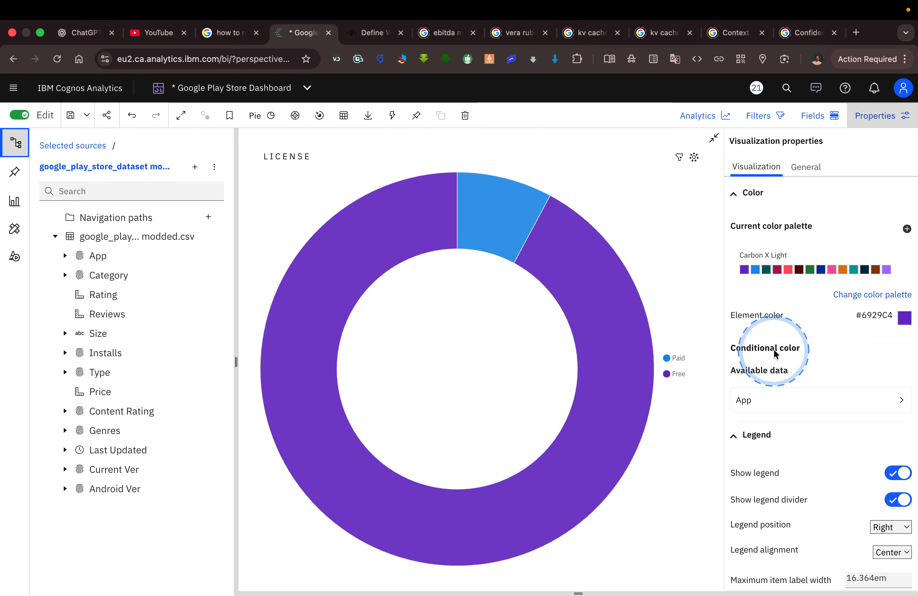
scroll(804, 397, "down", 10)
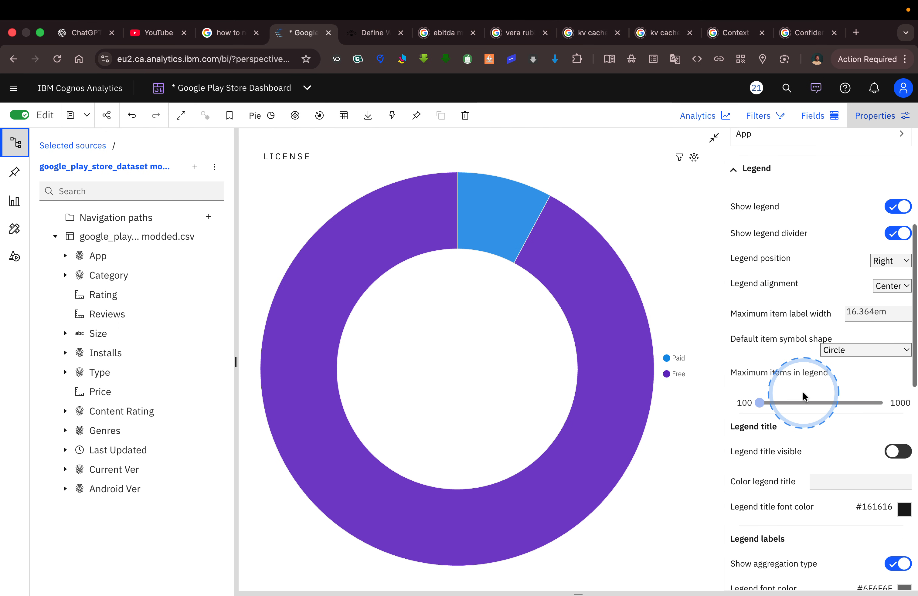
scroll(803, 392, "down", 9)
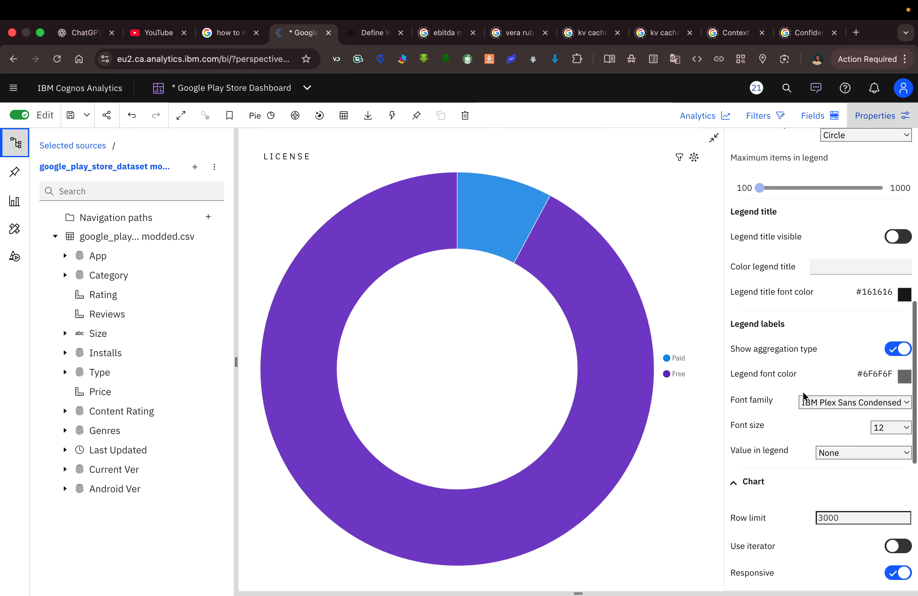
scroll(803, 391, "down", 2)
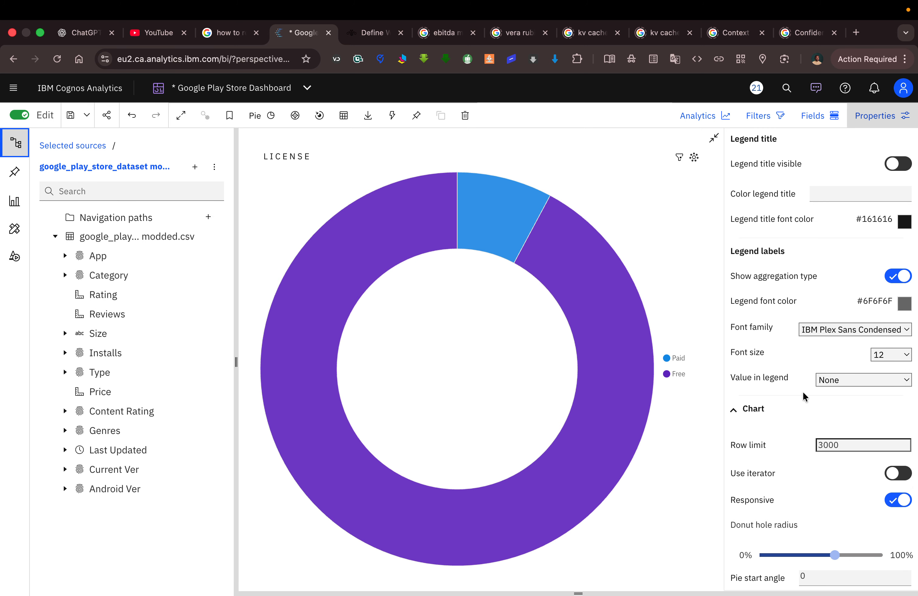
scroll(803, 391, "down", 1)
left_click(839, 373)
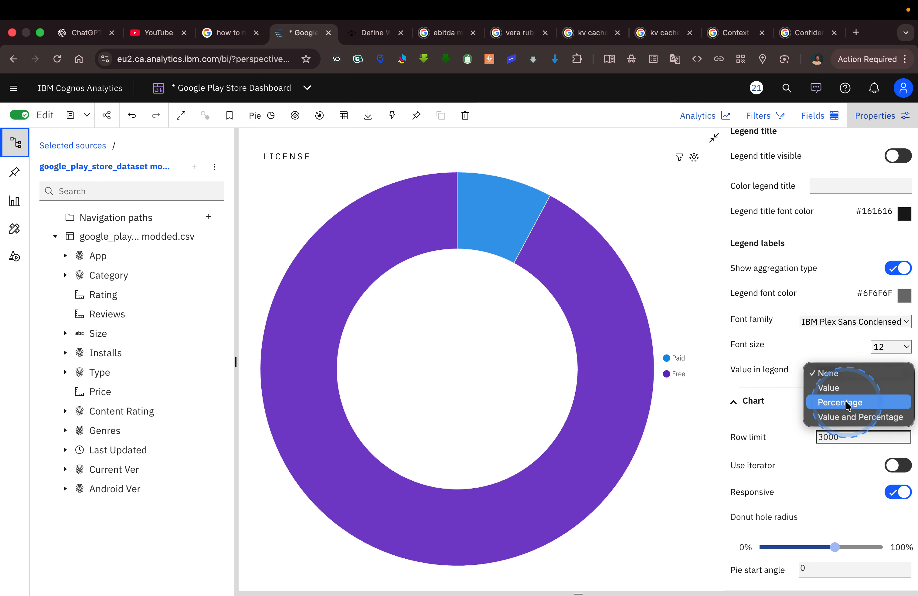
left_click(848, 403)
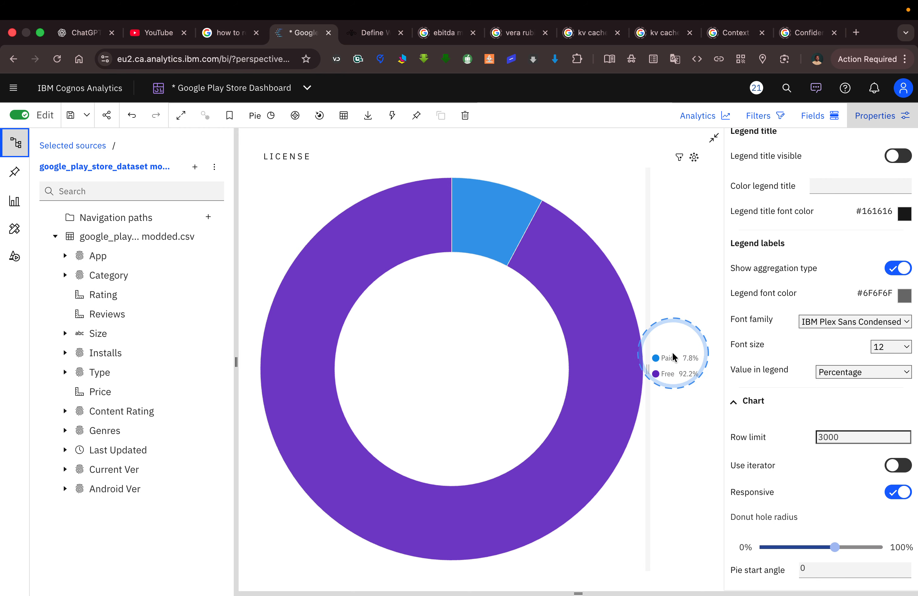
Compare the donut chart's legend percentages with a magnified view of the Tableau License legend and review the remaining chart properties.
key("ctrl+Left")
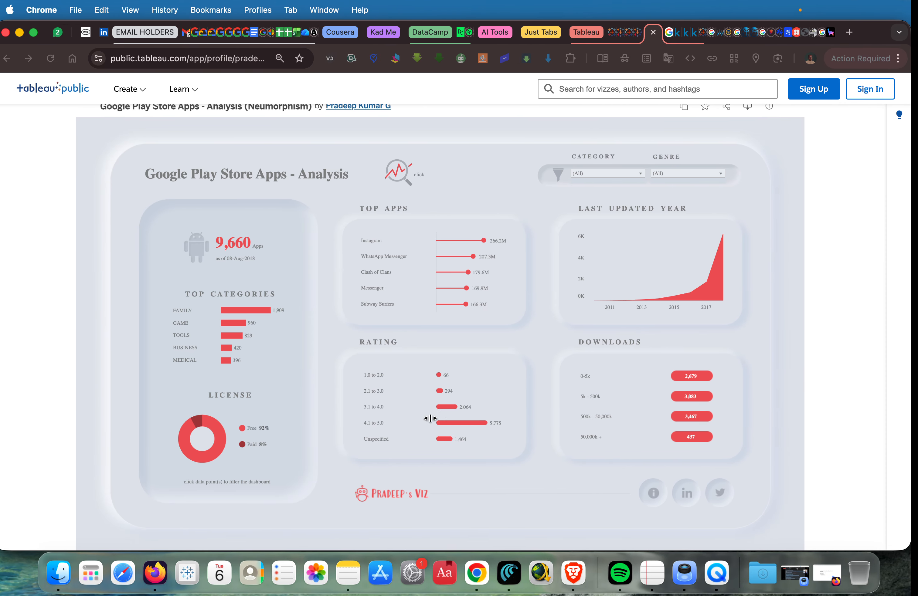
key("ctrl+alt+m")
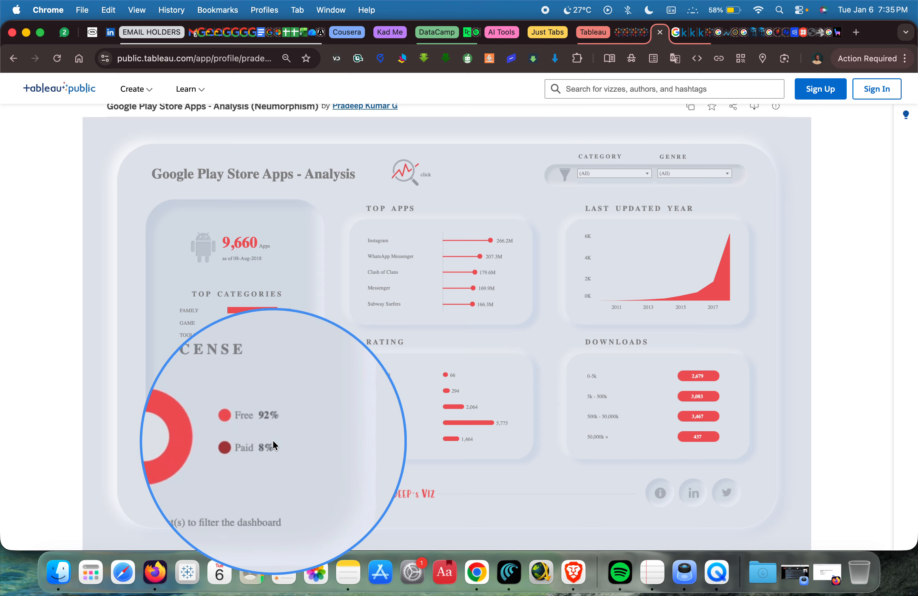
key("ctrl+alt+m")
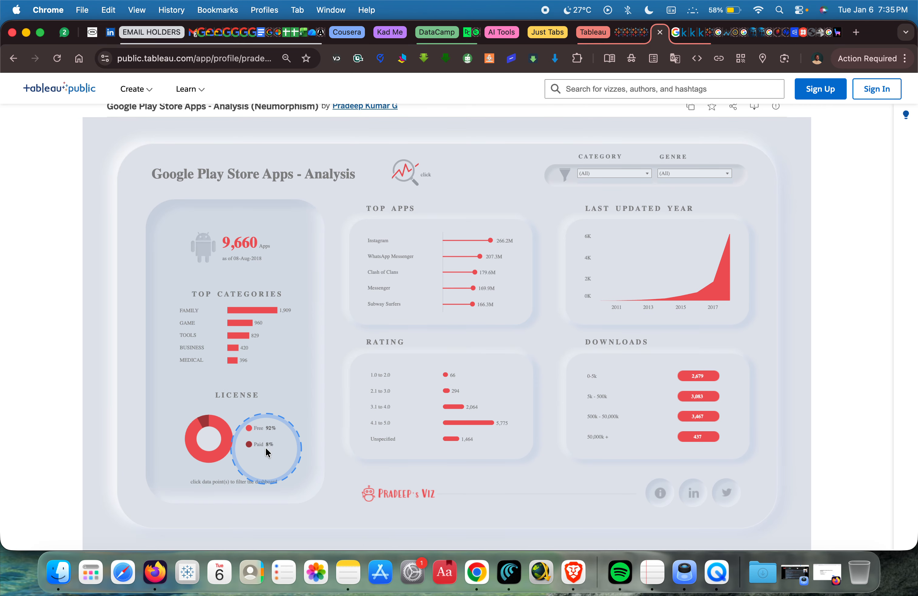
key("ctrl+Right")
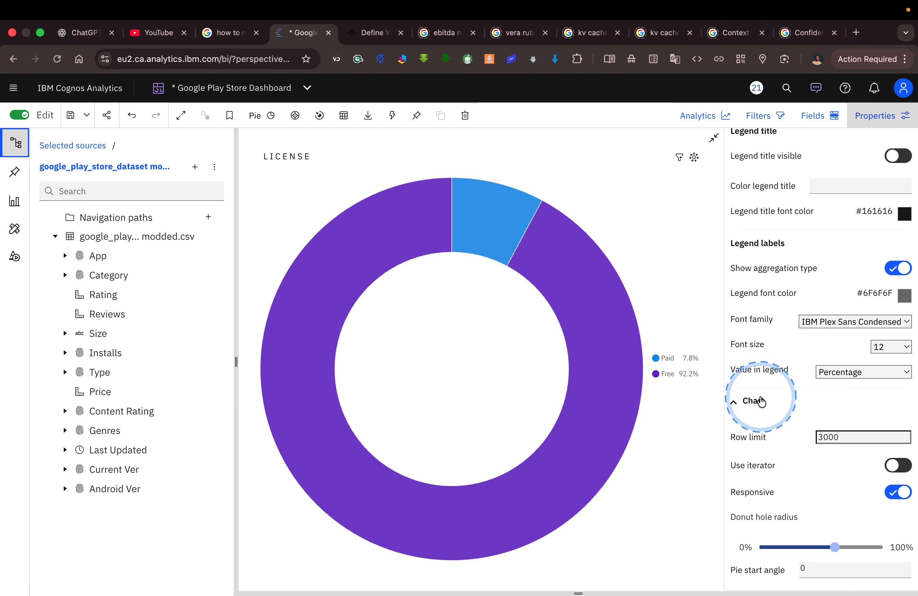
scroll(809, 414, "down", 5)
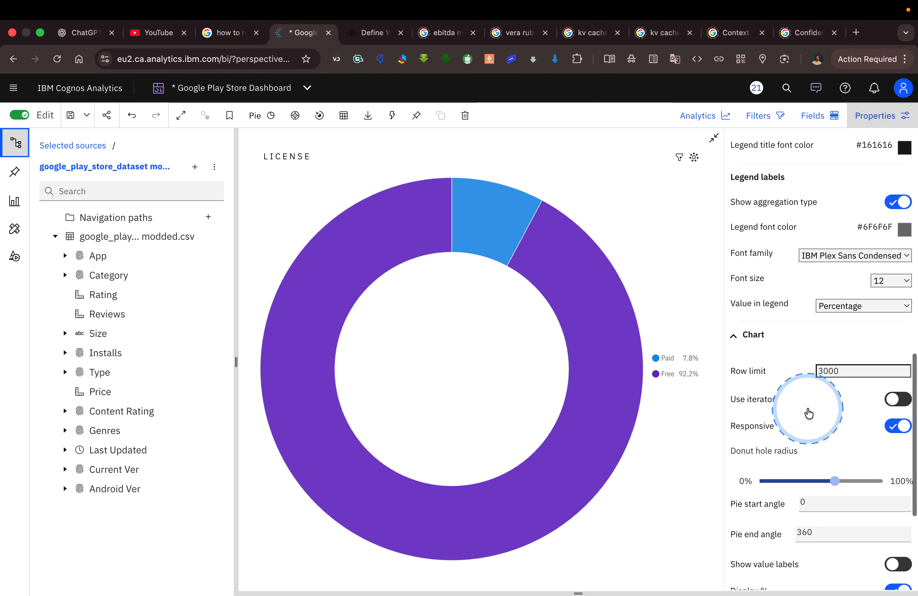
scroll(808, 408, "down", 2)
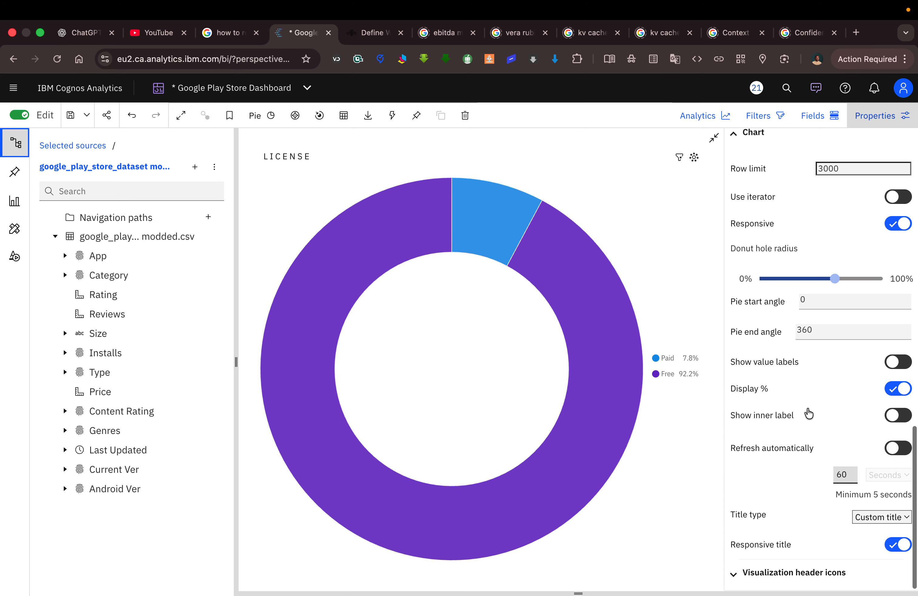
Try the custom GOOGLE BARS color palette on the License donut chart and apply the custom Google Play Store Legend palette instead.
scroll(808, 413, "up", 6)
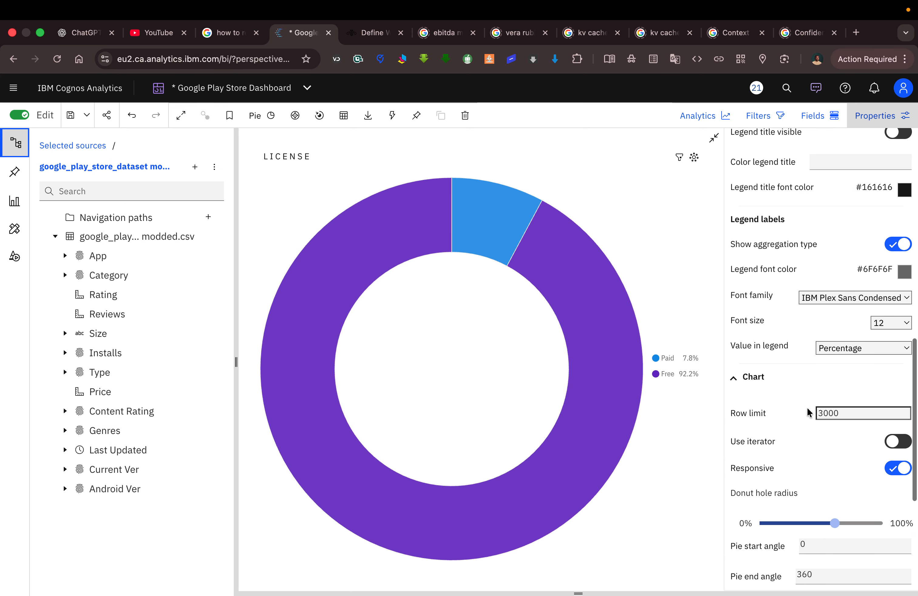
scroll(807, 407, "up", 6)
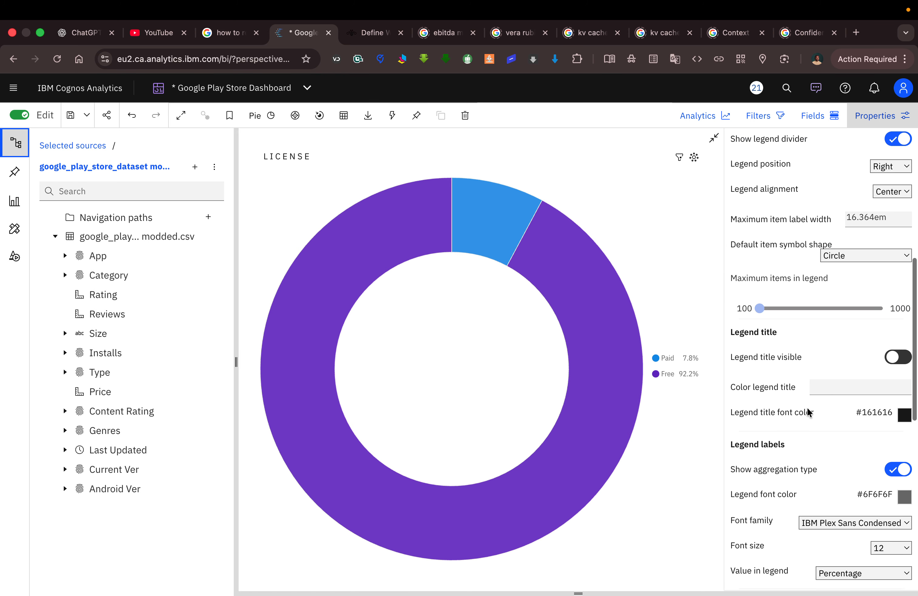
scroll(808, 411, "up", 3)
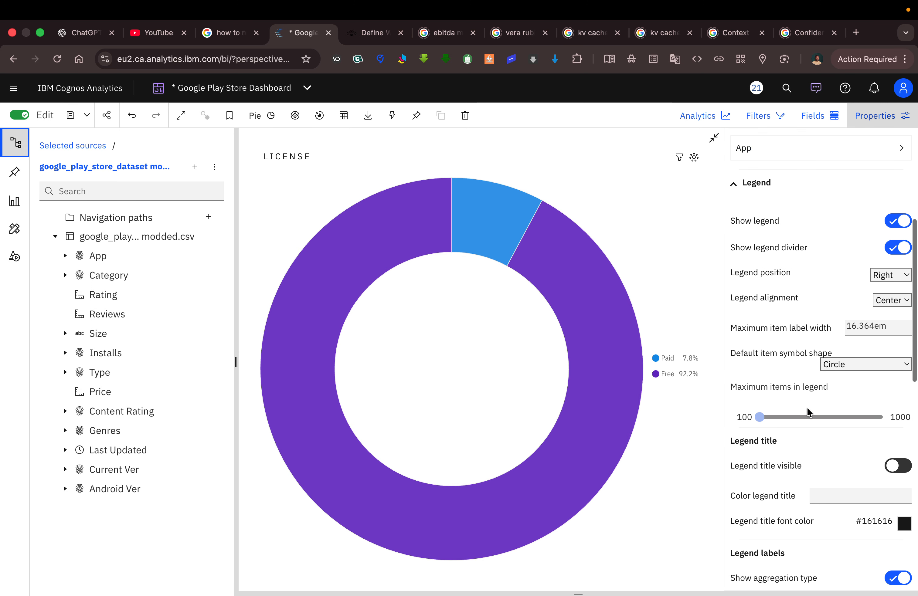
scroll(807, 407, "up", 5)
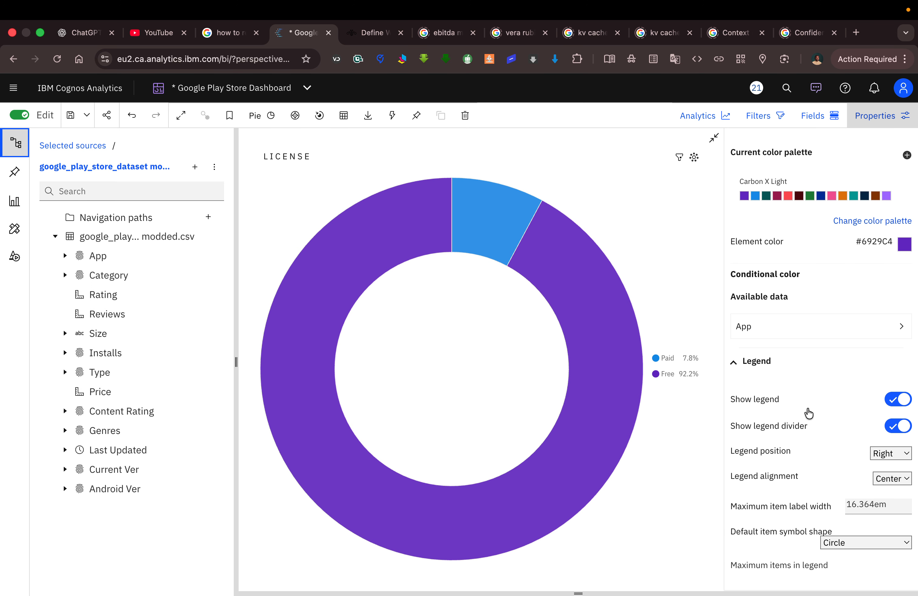
left_click(860, 225)
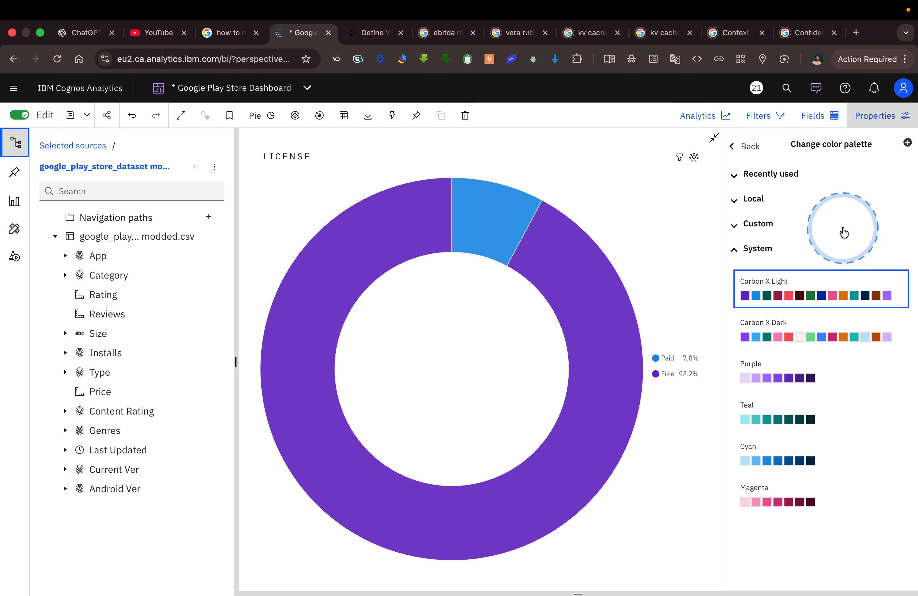
left_click(759, 223)
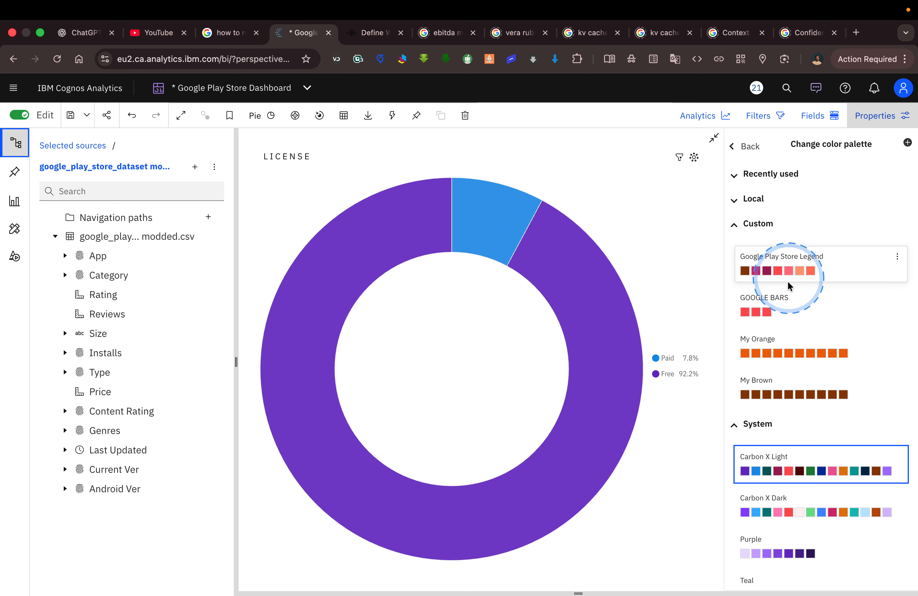
left_click(755, 311)
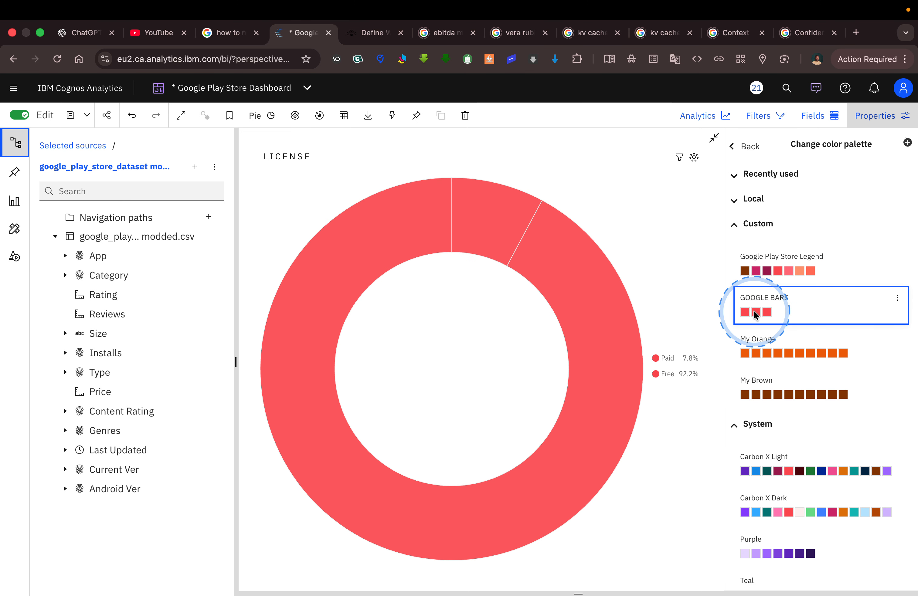
left_click(771, 271)
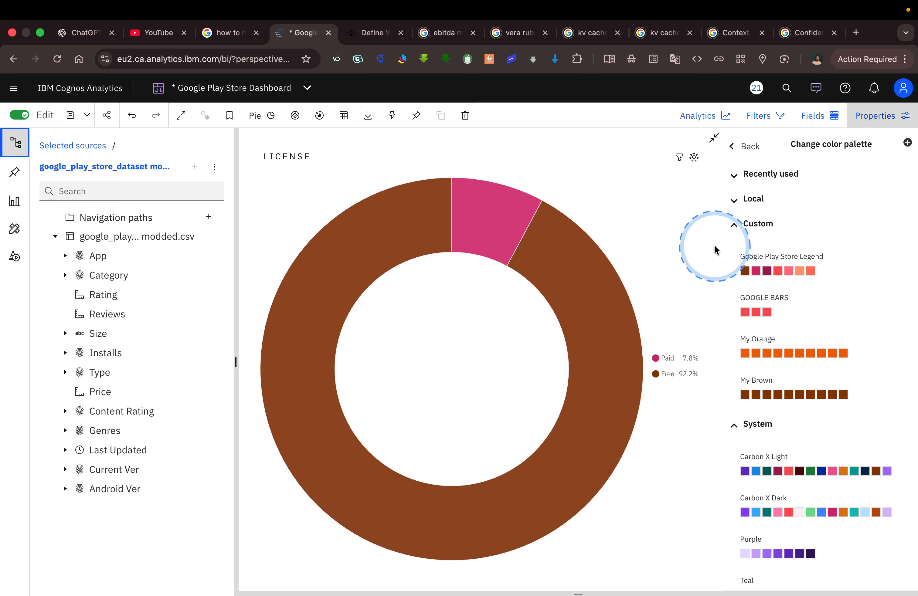
left_click(742, 227)
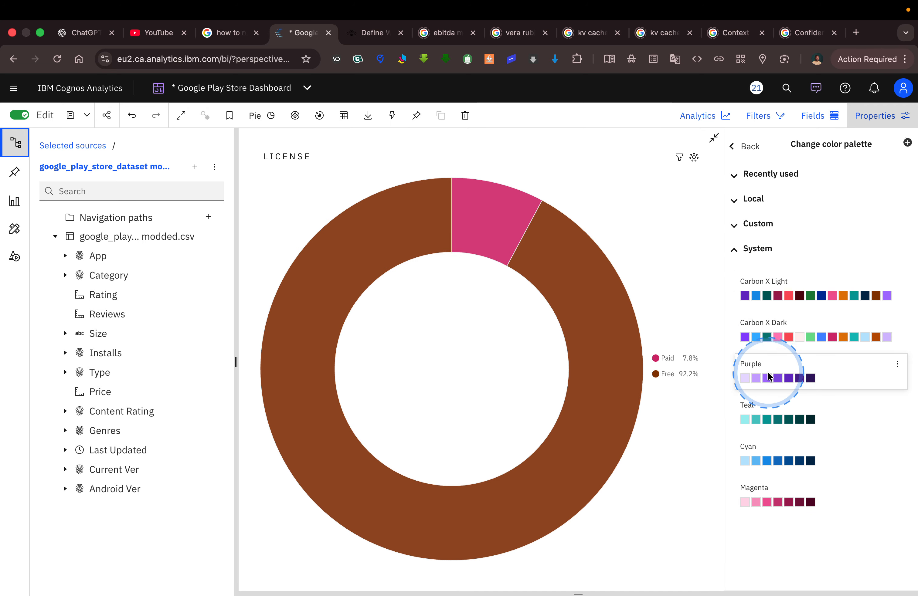
left_click(733, 147)
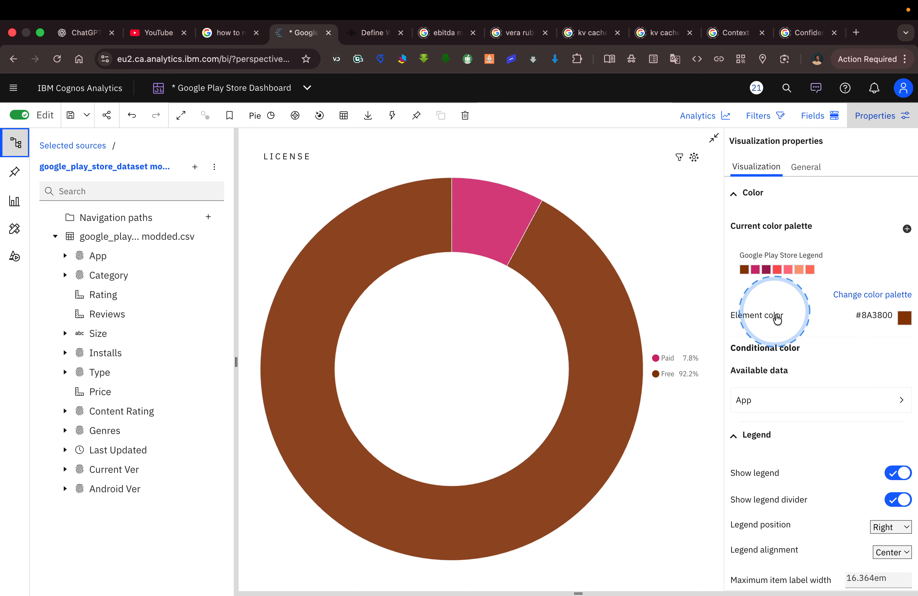
Review the License donut's color, legend and chart properties against its Paid and Free legend entries.
scroll(790, 362, "down", 5)
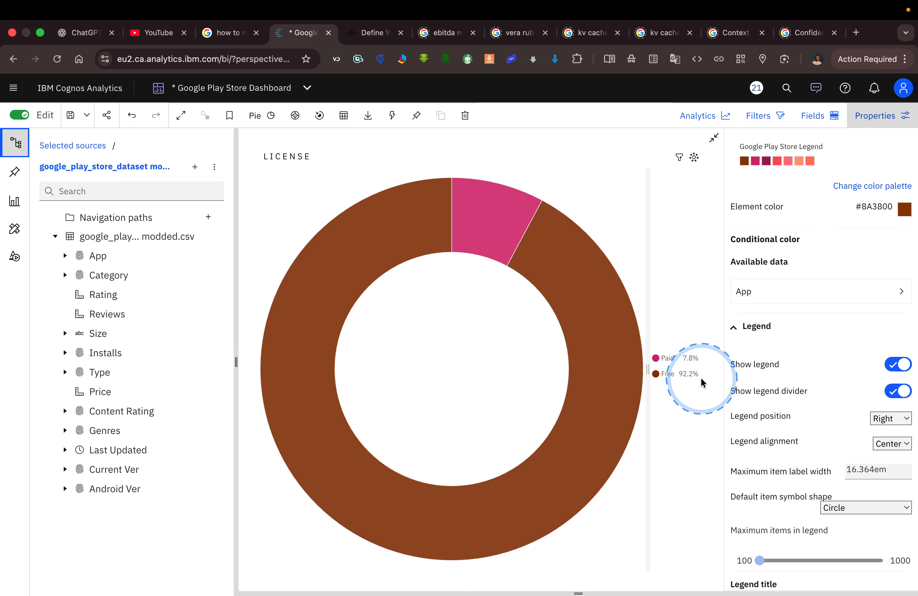
scroll(770, 384, "down", 3)
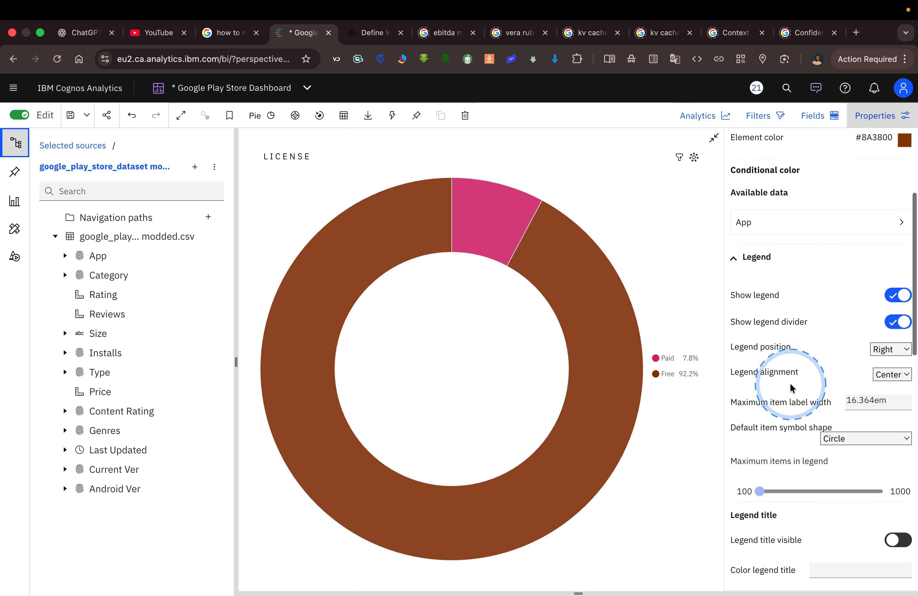
scroll(790, 387, "down", 4)
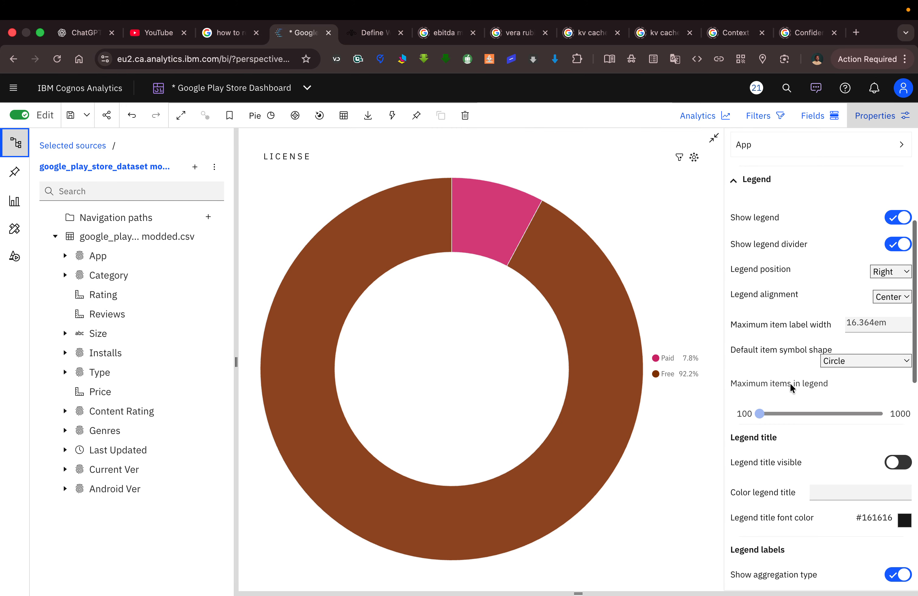
scroll(790, 386, "down", 1)
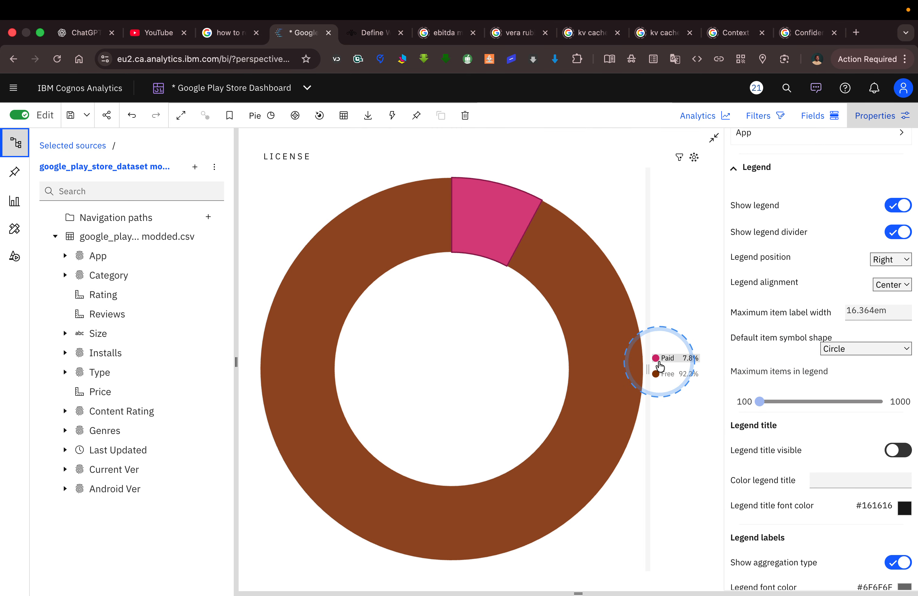
scroll(785, 356, "down", 5)
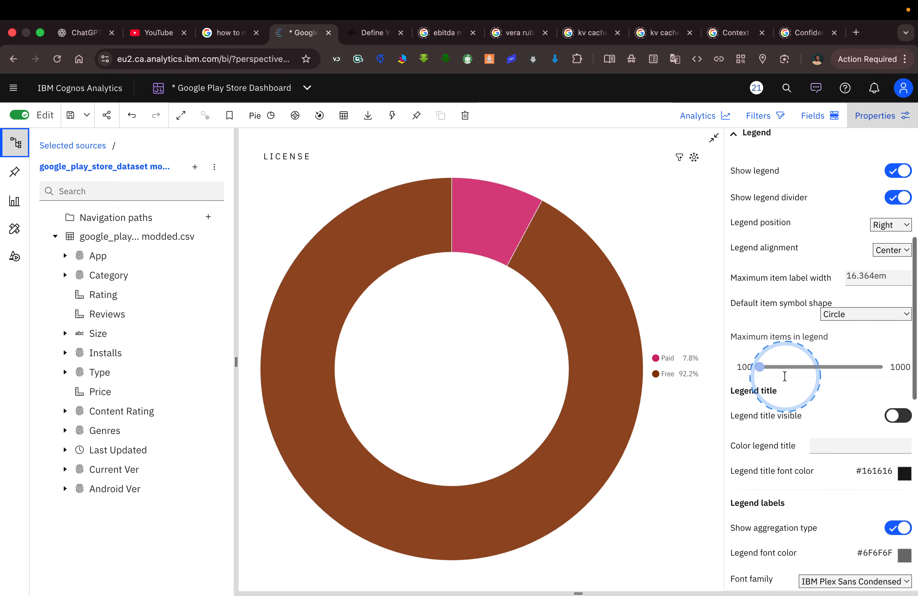
scroll(785, 378, "down", 3)
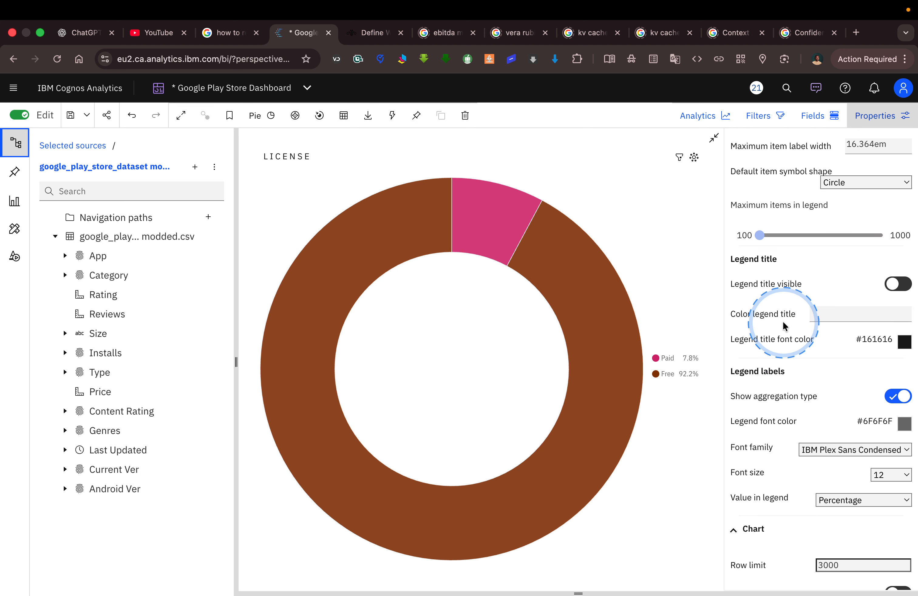
scroll(778, 340, "down", 2)
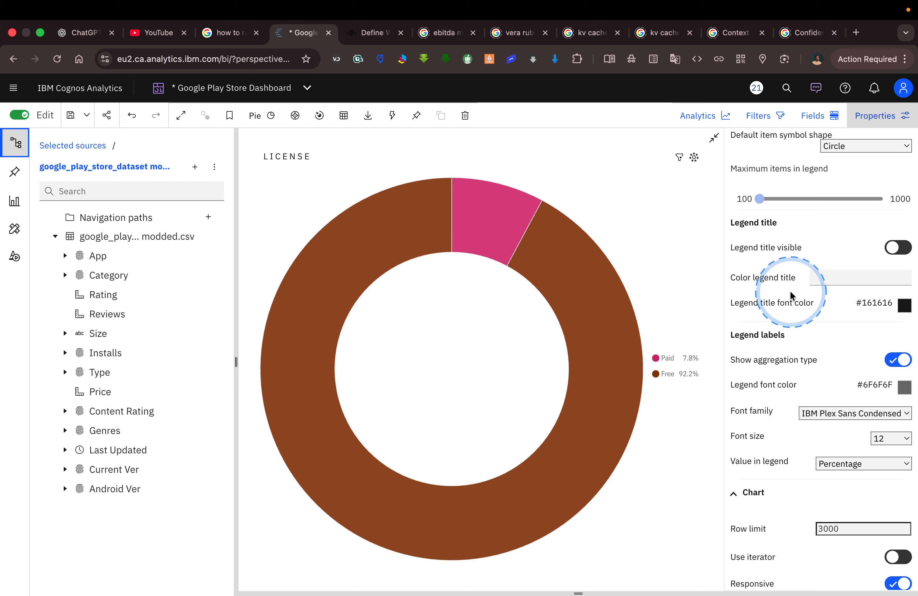
scroll(805, 304, "down", 2)
scroll(807, 307, "down", 3)
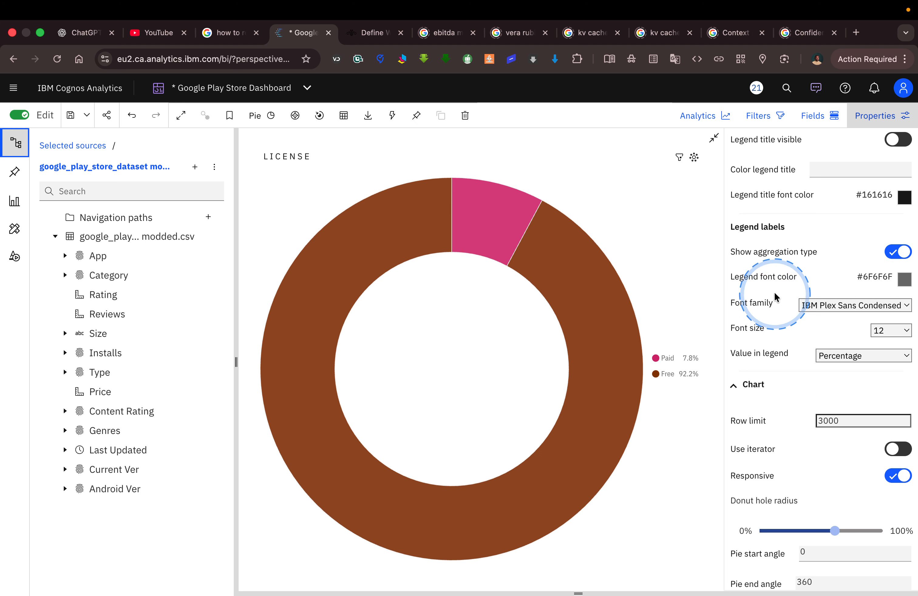
scroll(788, 334, "down", 1)
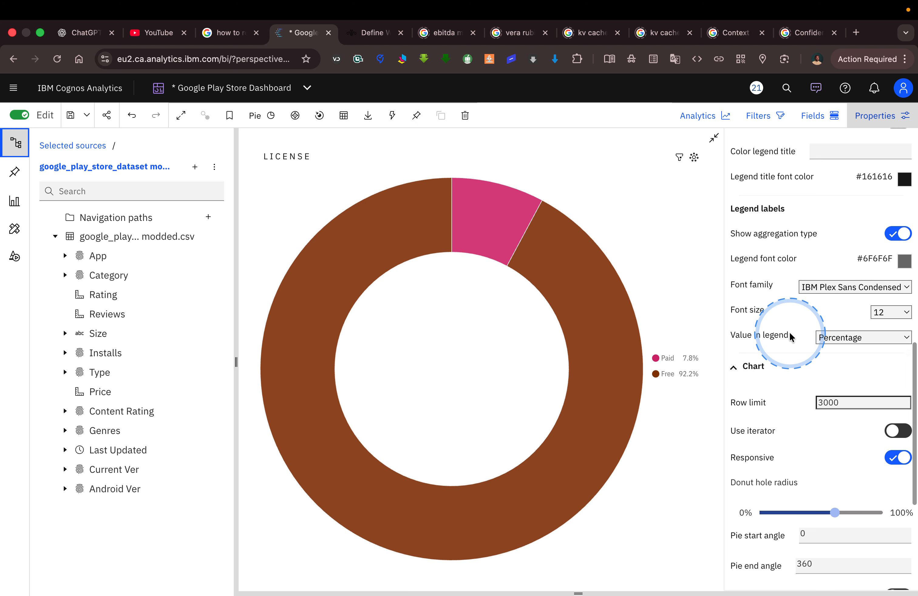
scroll(790, 337, "down", 4)
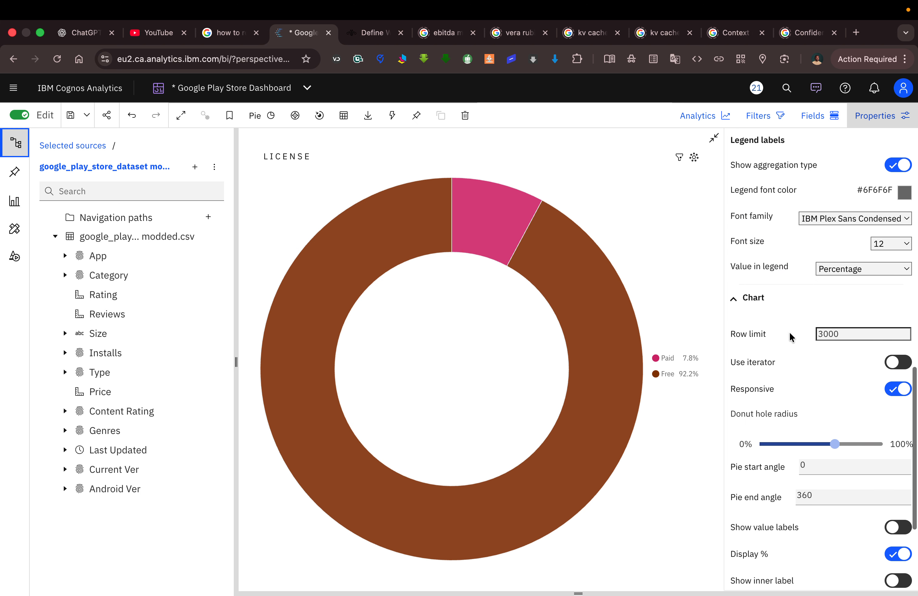
scroll(790, 337, "up", 1)
scroll(790, 337, "down", 7)
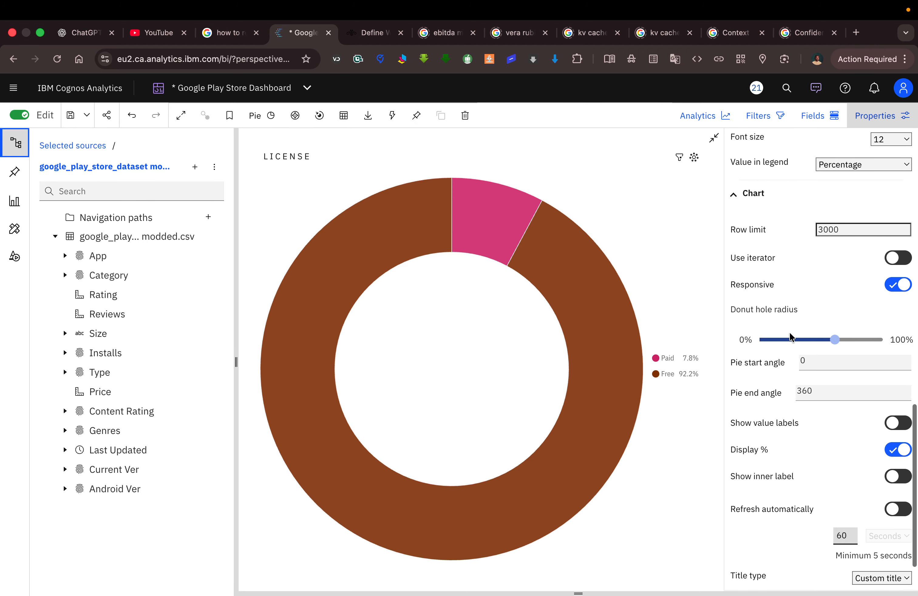
scroll(790, 333, "down", 4)
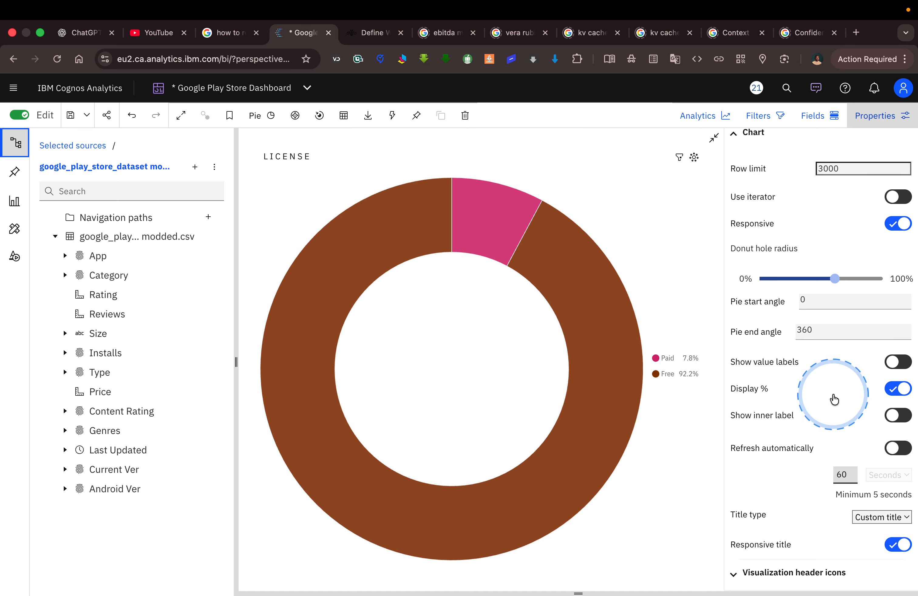
Collapse the expanded License donut back to the dashboard and narrow its widget to about 40% of the canvas width.
left_click(714, 145)
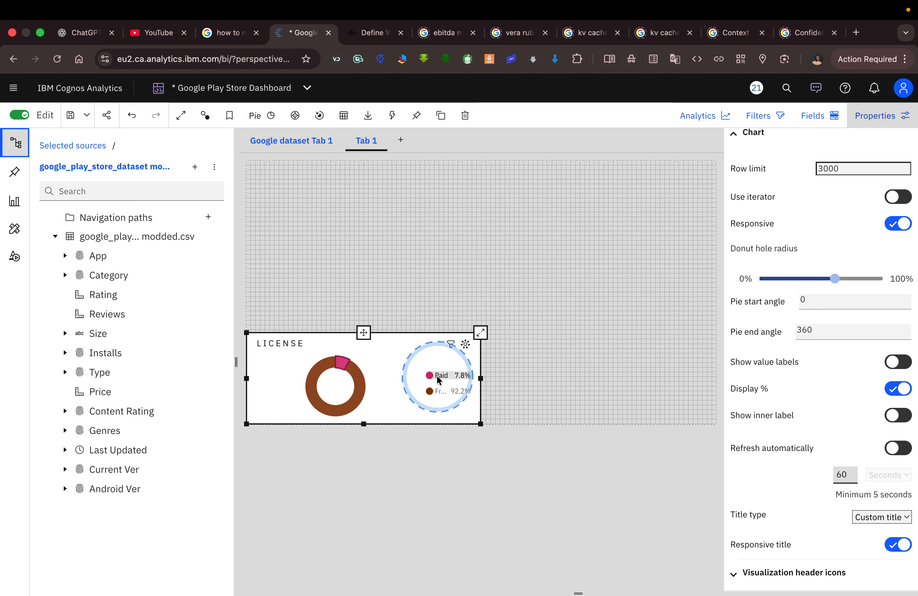
left_click_drag(480, 378, 434, 380)
left_click(329, 265)
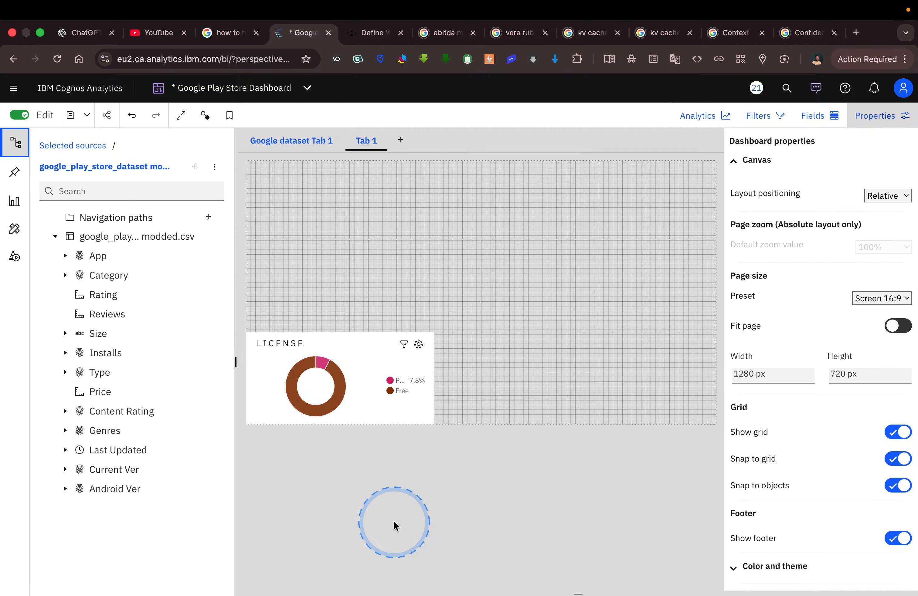
left_click(370, 352)
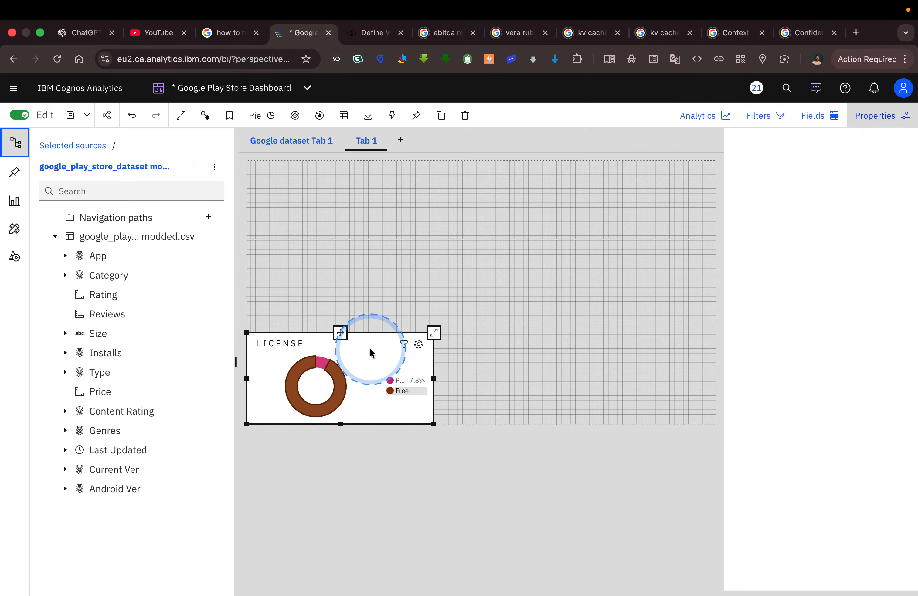
Check the Top Categories chart in the Tableau reference and add Category as a new visualization directly above the License donut.
key("ctrl+Left")
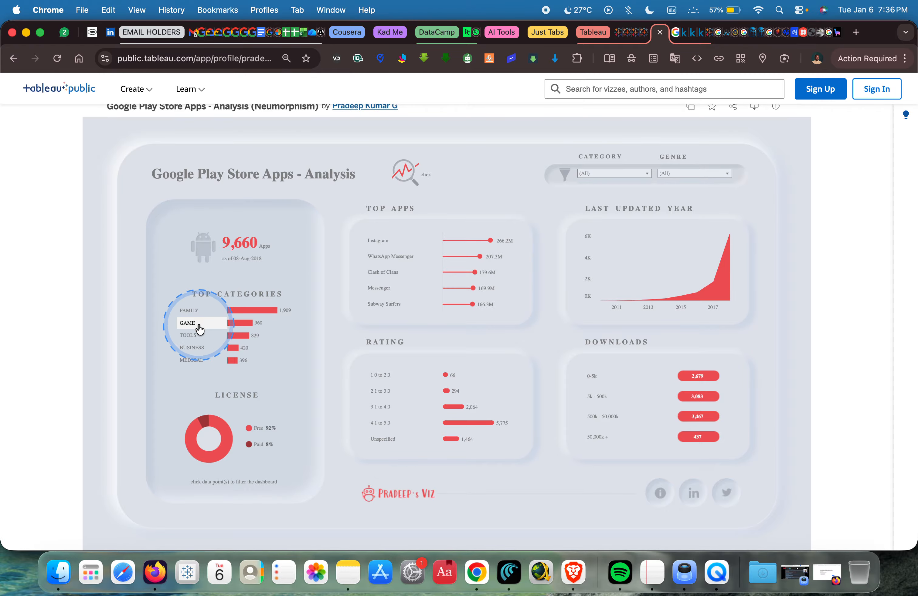
mouse_move(242, 333)
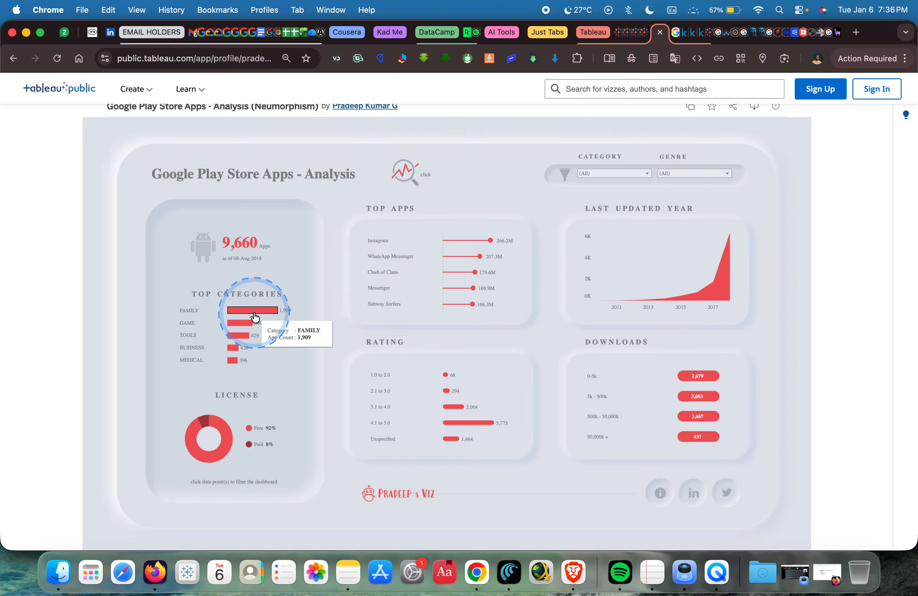
key("ctrl+Right")
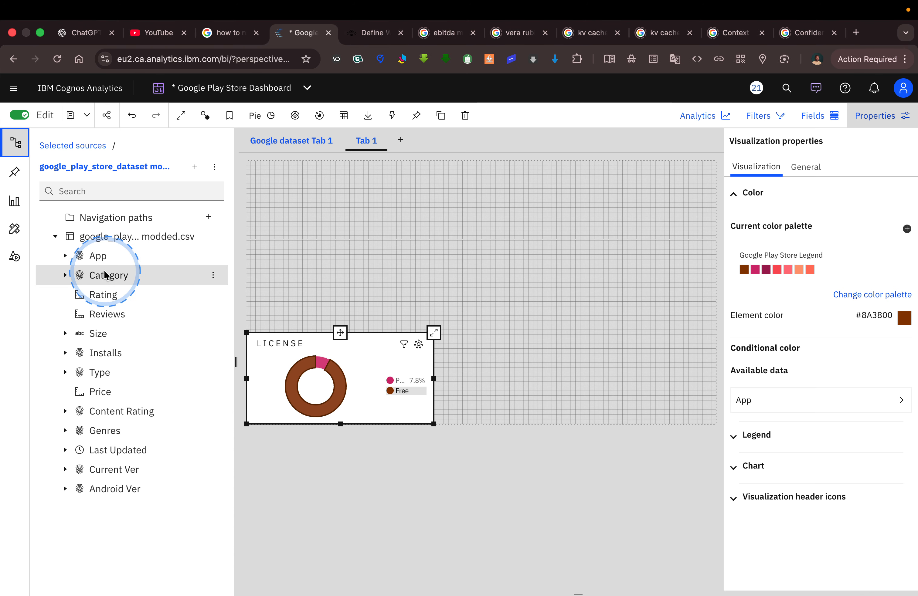
left_click_drag(114, 276, 359, 295)
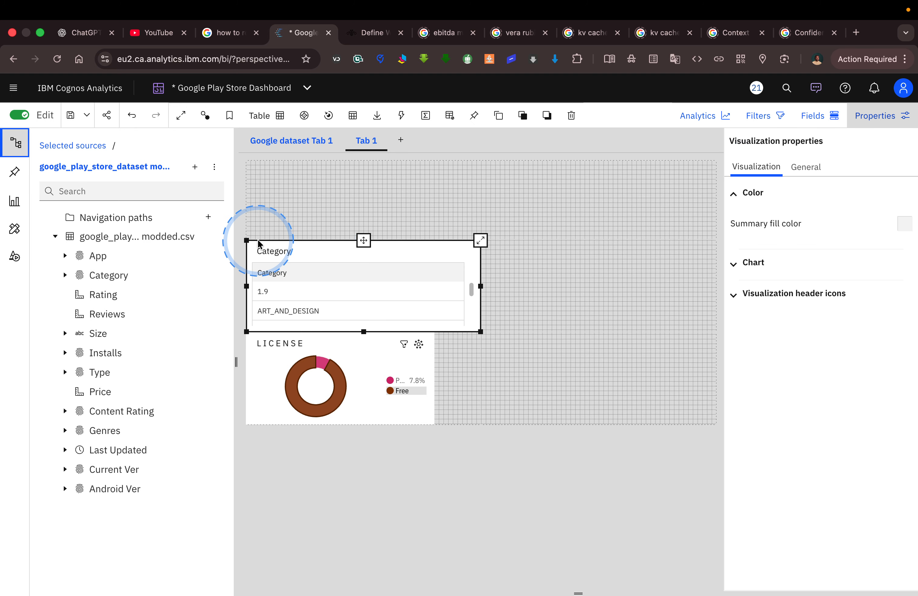
Try adding App to the Category table, compare with the Tableau Top Categories chart, and undo the addition.
left_click_drag(114, 258, 262, 293)
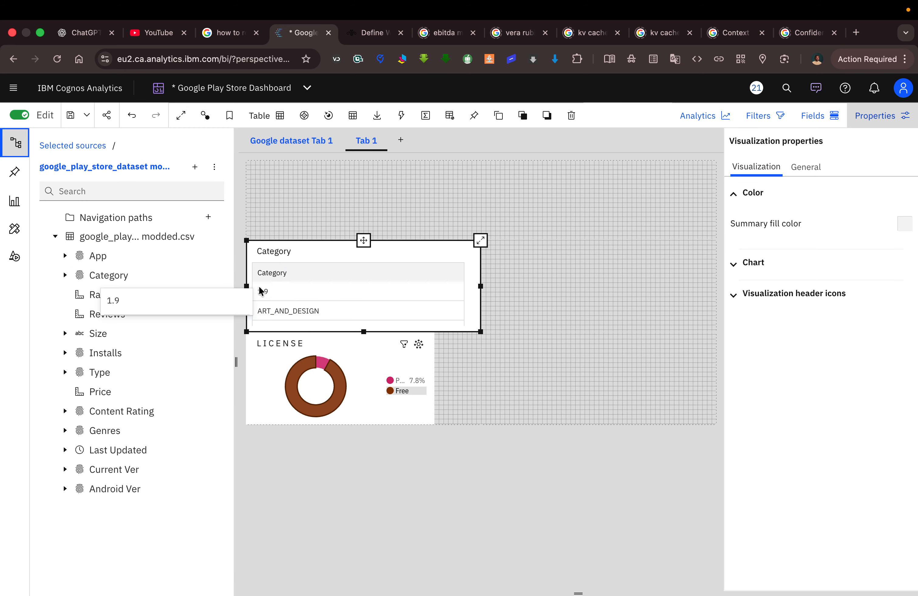
left_click(285, 291)
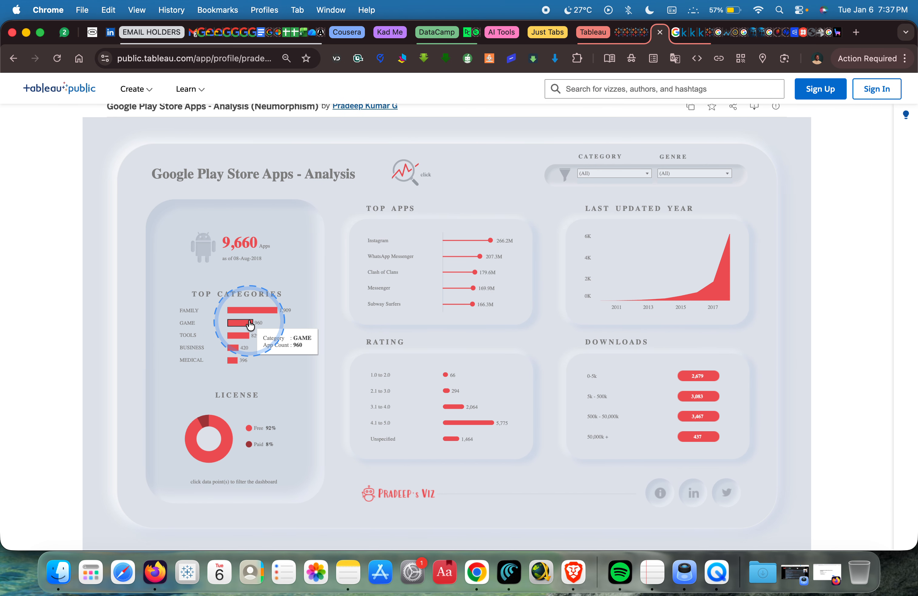
key("ctrl+Right")
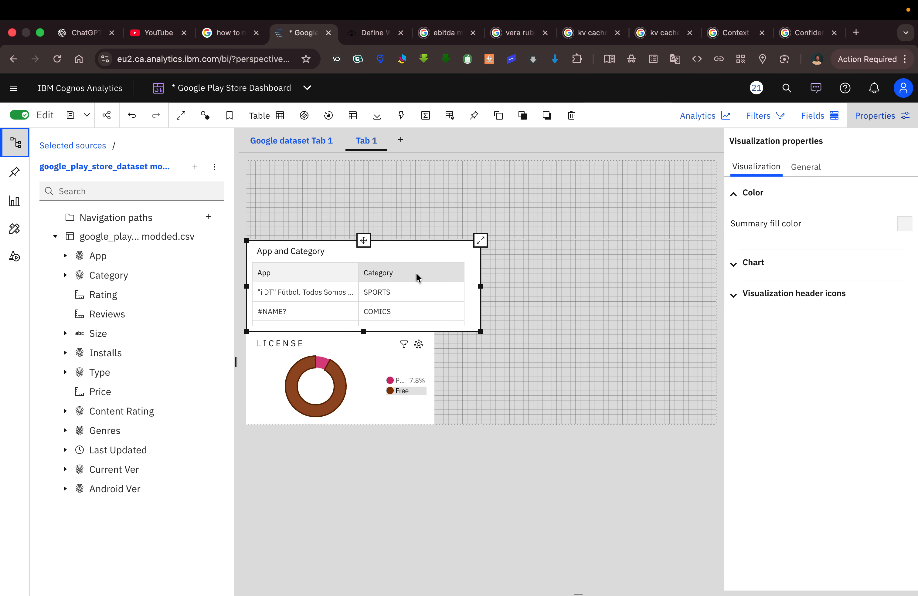
left_click(132, 117)
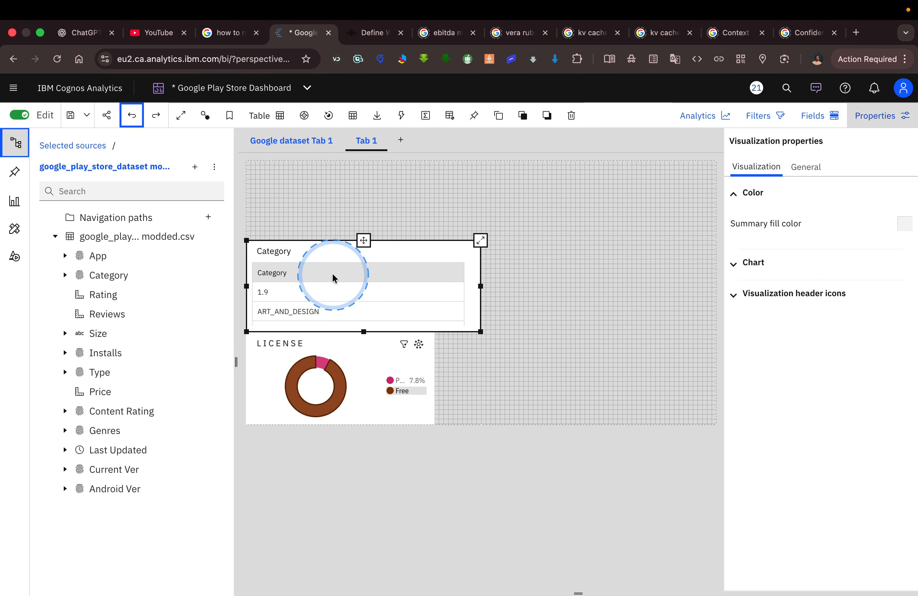
Add Installs to the Category table and change the visualization type to Bar, following the Tableau reference.
left_click(108, 353)
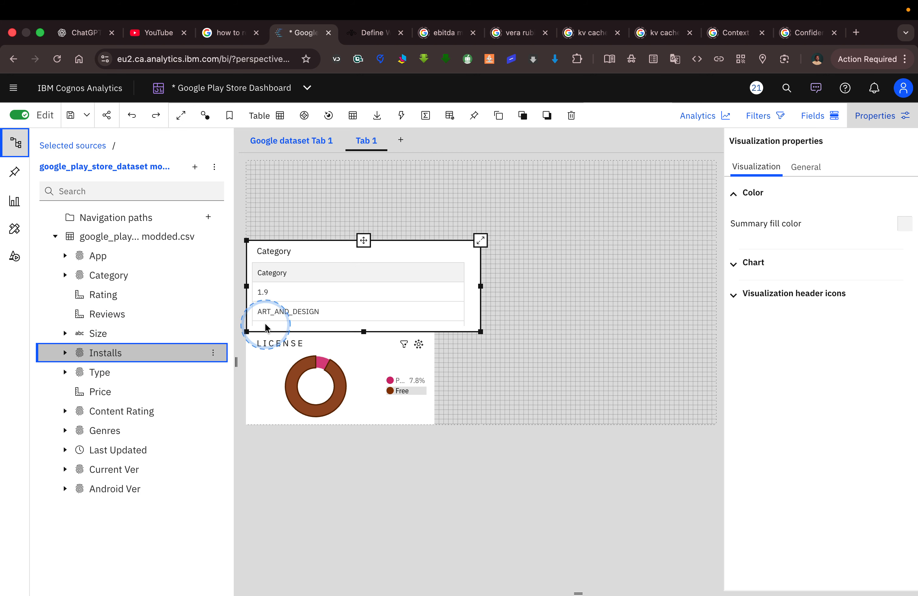
left_click_drag(266, 328, 260, 306)
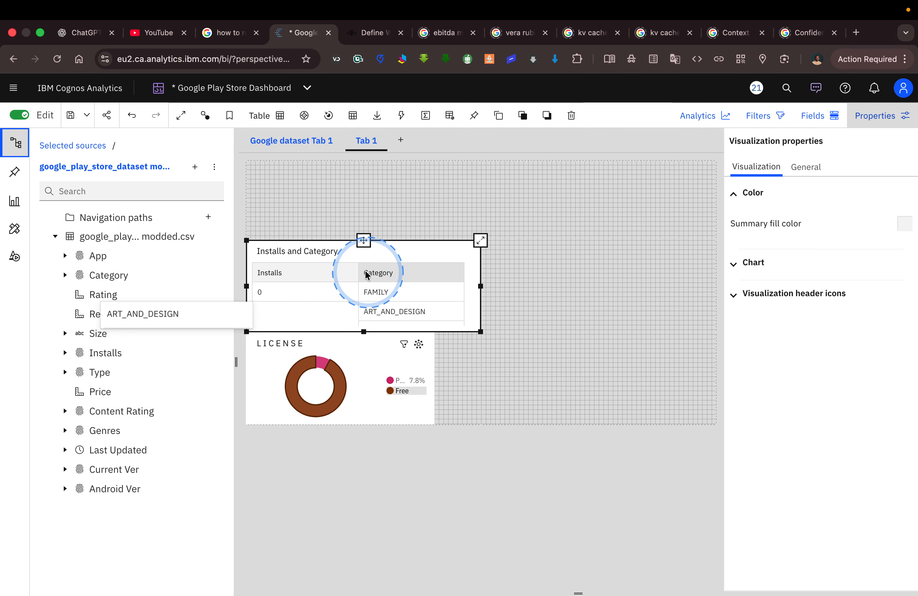
left_click(276, 124)
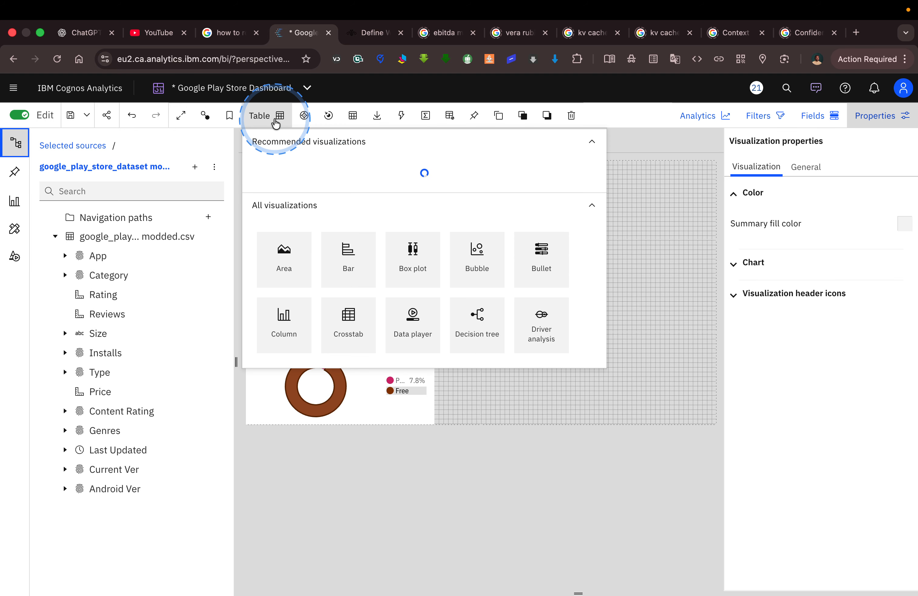
key("ctrl+Left")
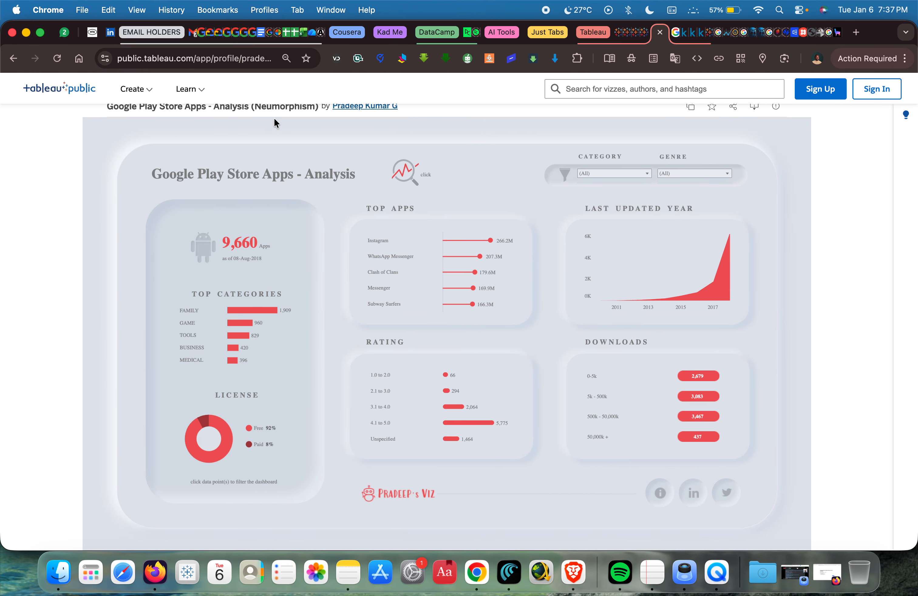
key("ctrl+Right")
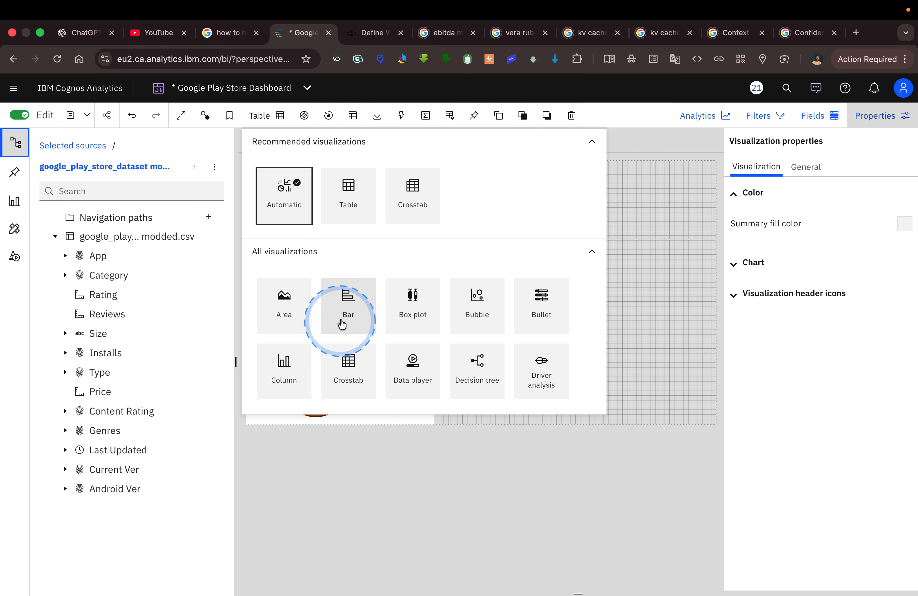
left_click(349, 300)
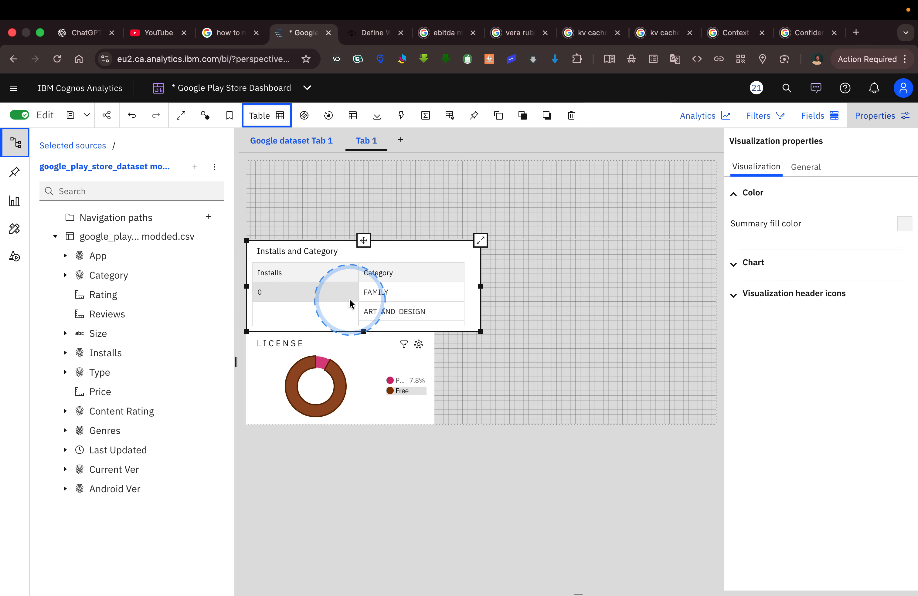
Expand the bar chart, recheck the Tableau Top Categories bars, and assign Installs to the chart's Length.
left_click(480, 242)
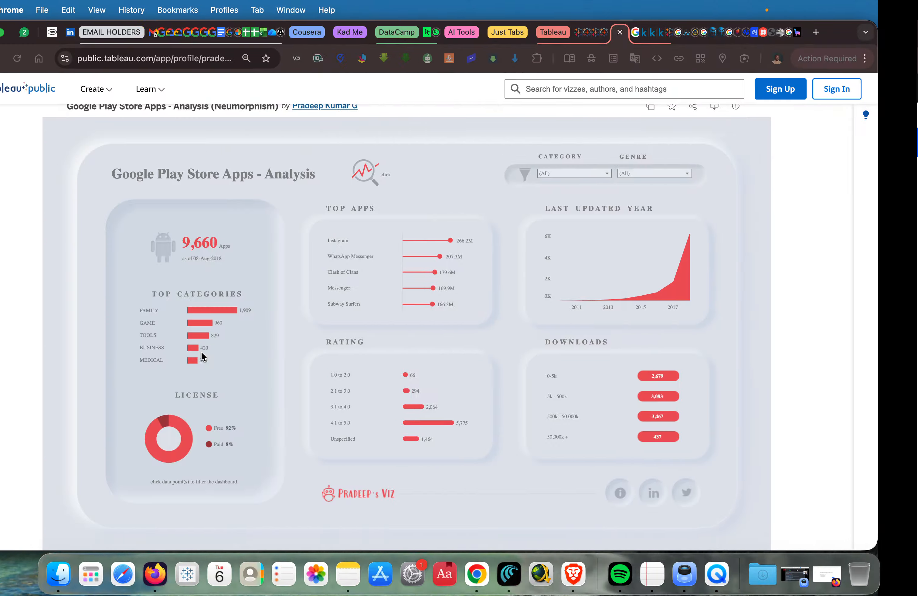
left_click(240, 325)
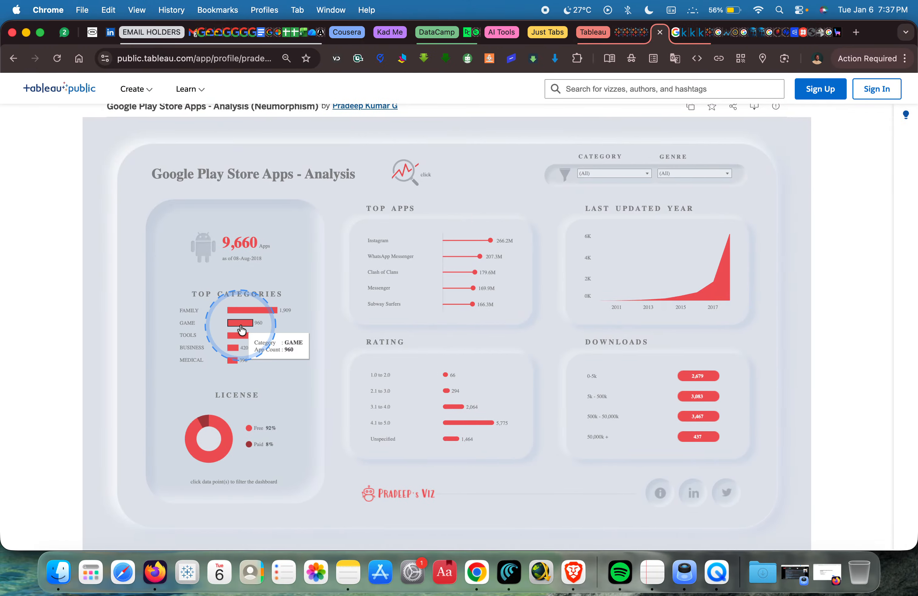
key("ctrl+Right")
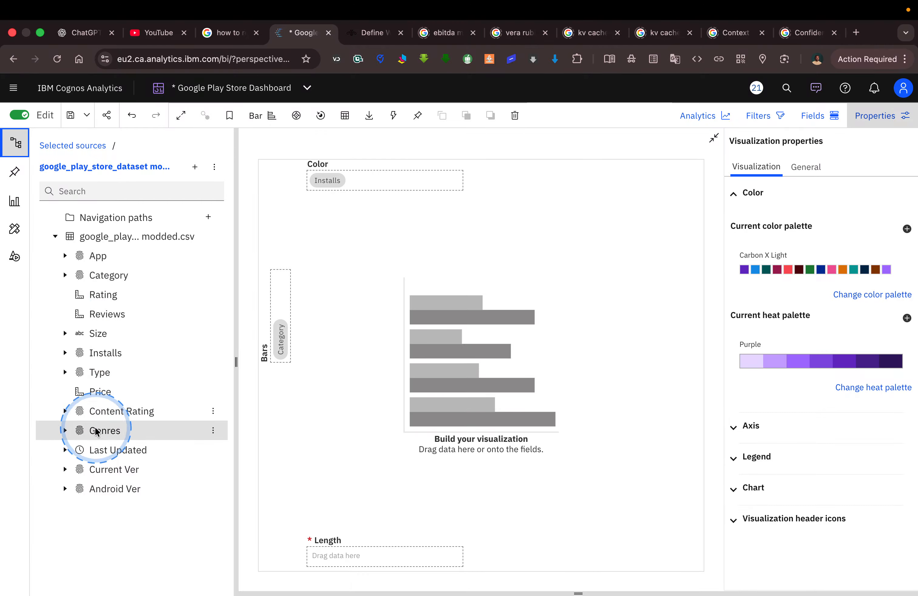
left_click_drag(110, 358, 349, 546)
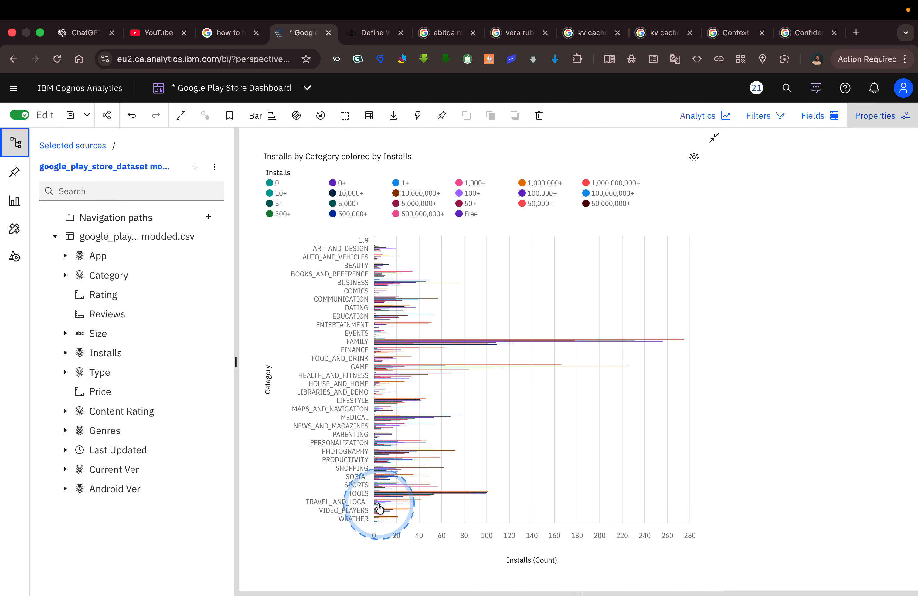
Try to limit the Category bars to the top count of 5 results.
left_click(268, 381)
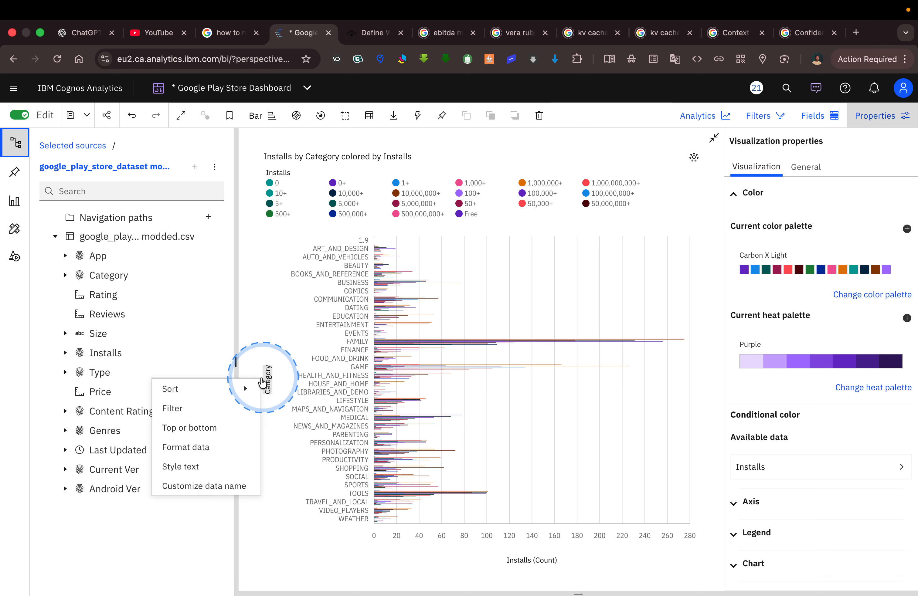
left_click(224, 428)
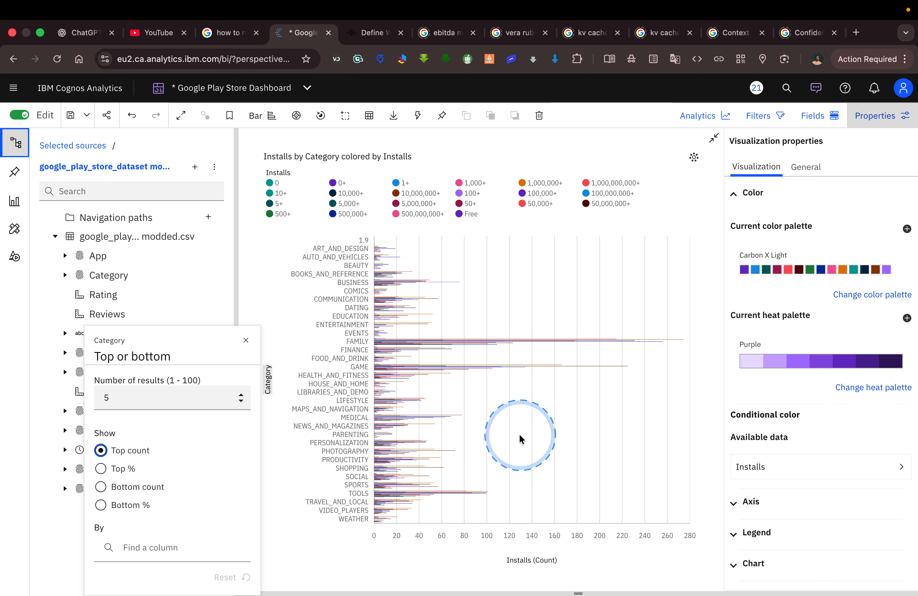
left_click(371, 556)
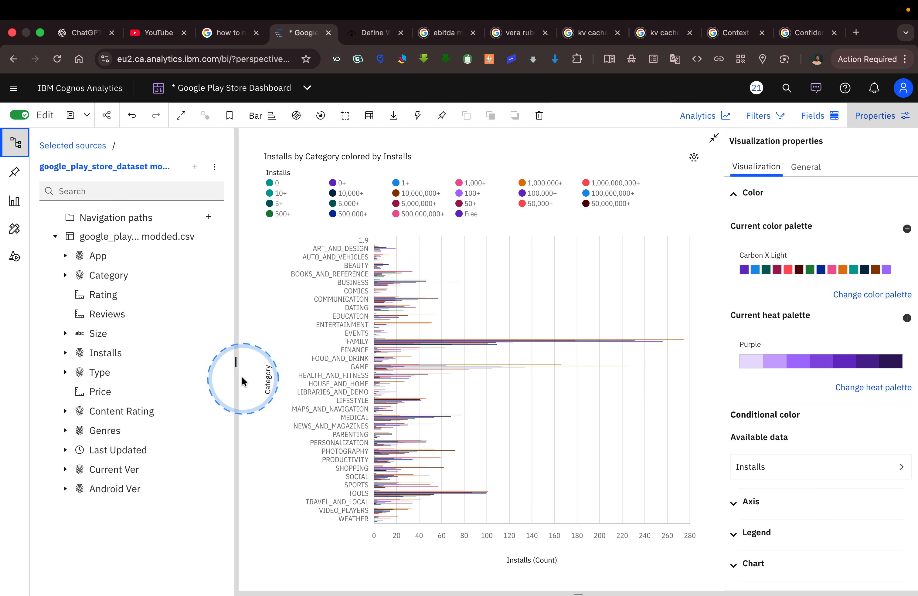
left_click(270, 383)
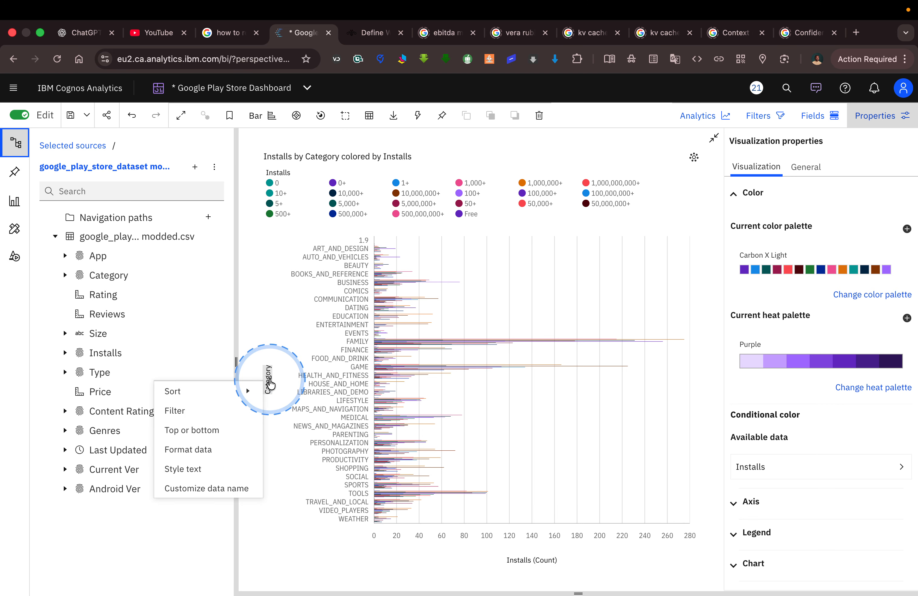
left_click(219, 432)
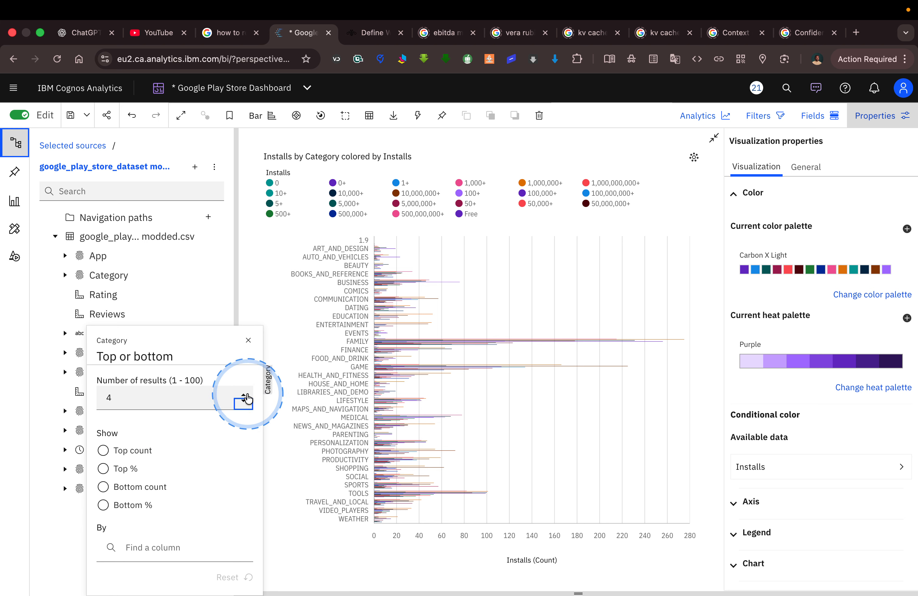
left_click(245, 396)
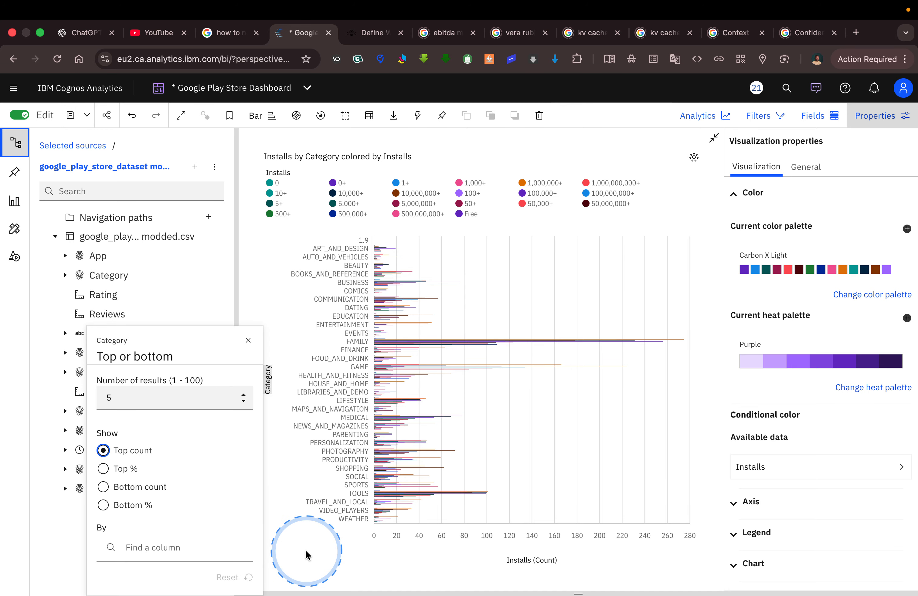
left_click(306, 556)
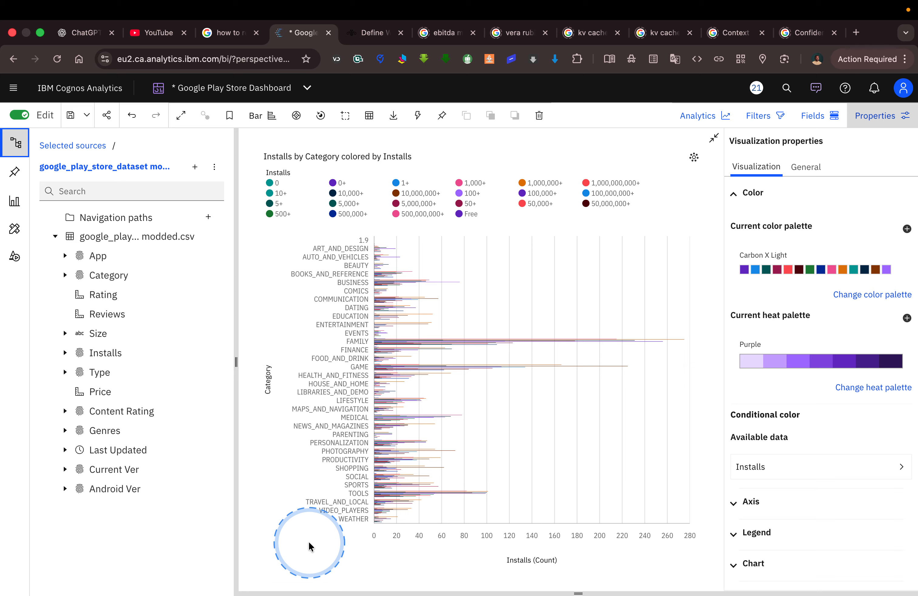
left_click(270, 380)
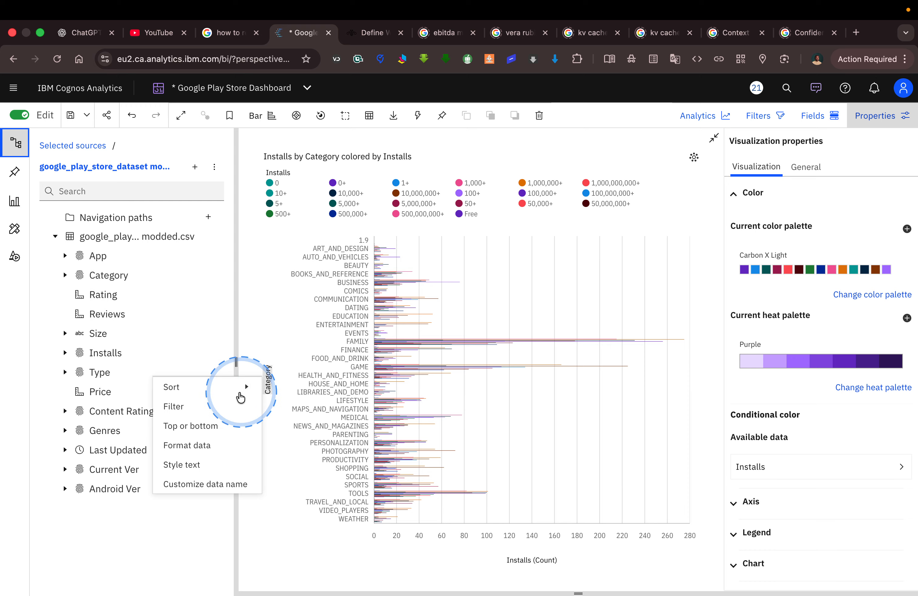
mouse_move(238, 394)
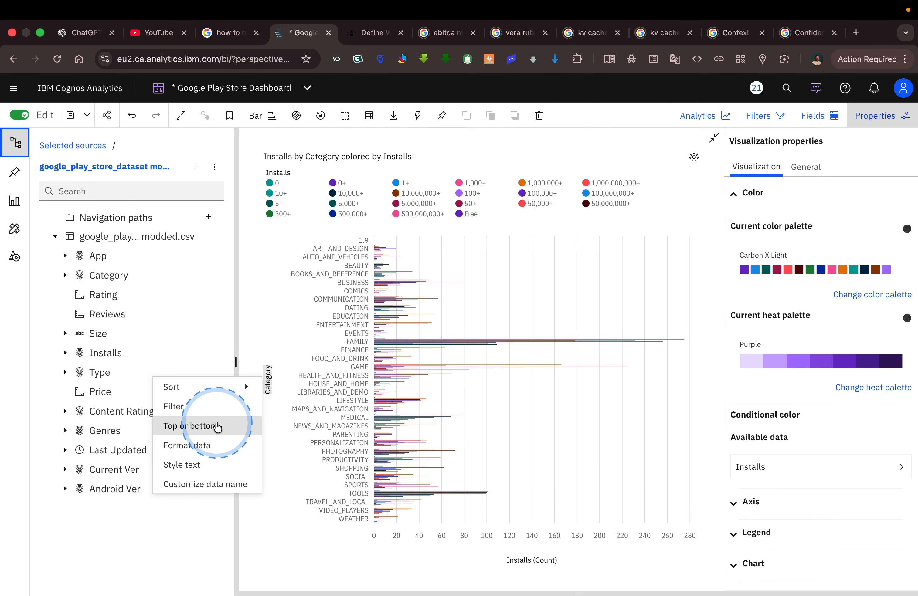
left_click(194, 426)
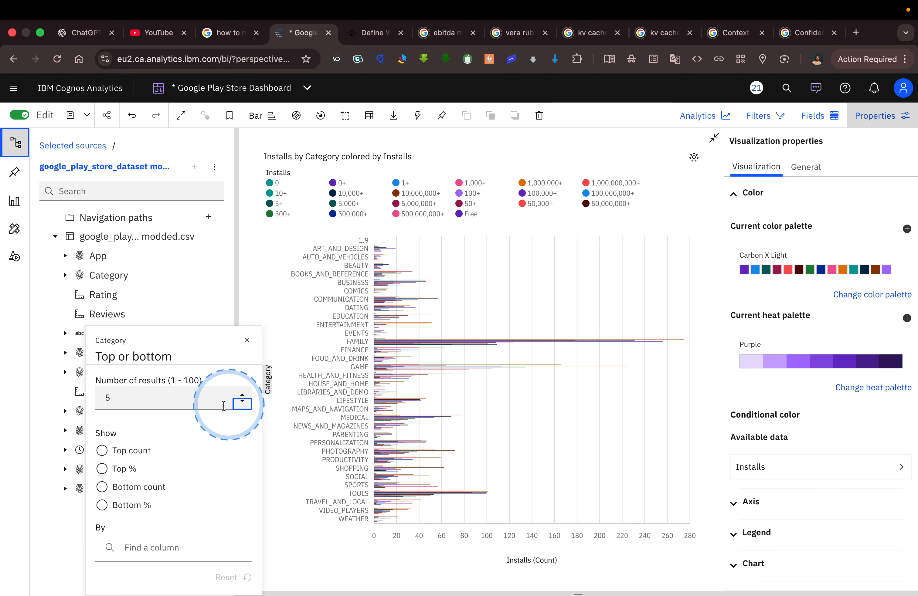
left_click(125, 456)
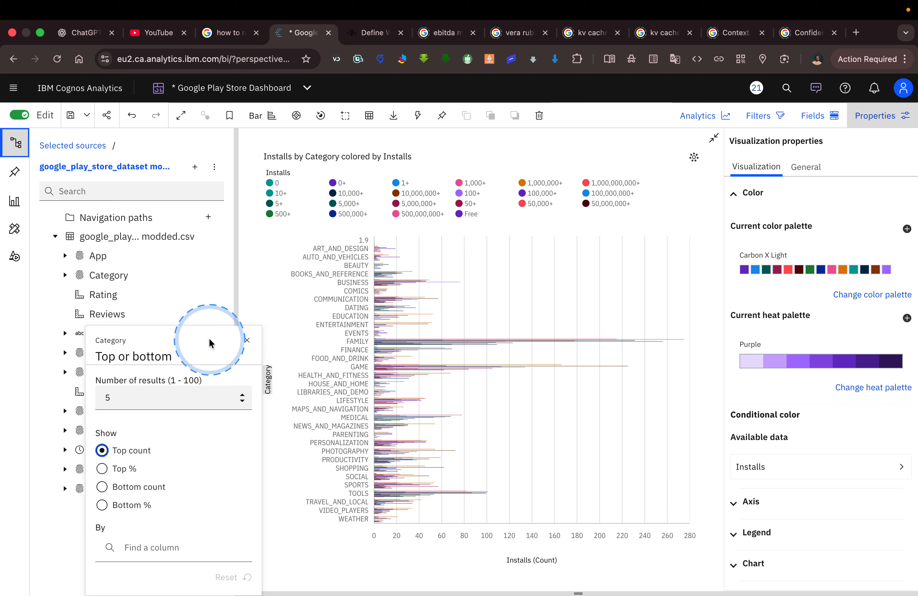
left_click(248, 343)
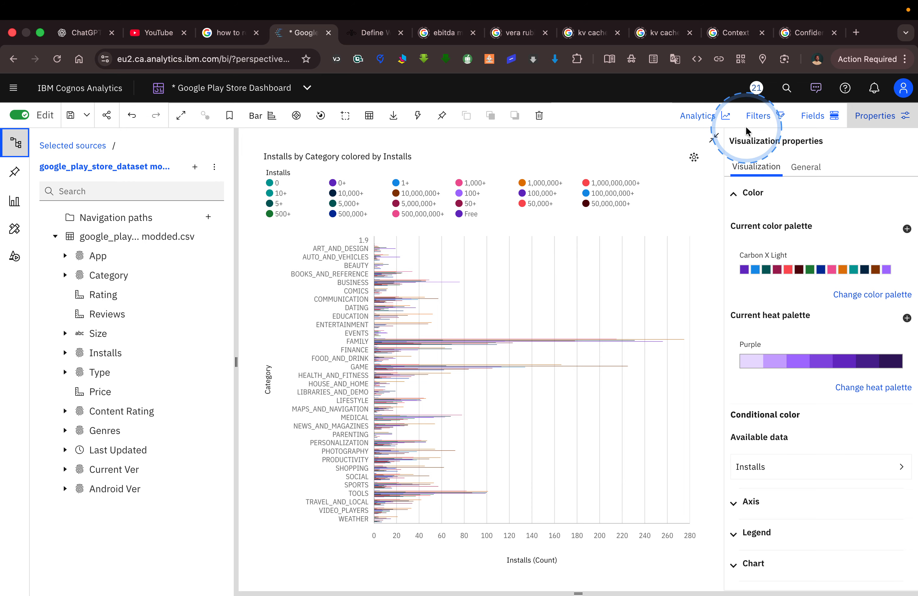
Compare the FAMILY bar with the Tableau Public Top Categories chart and review the Cognos chart's field assignments and Installs legend.
left_click(812, 118)
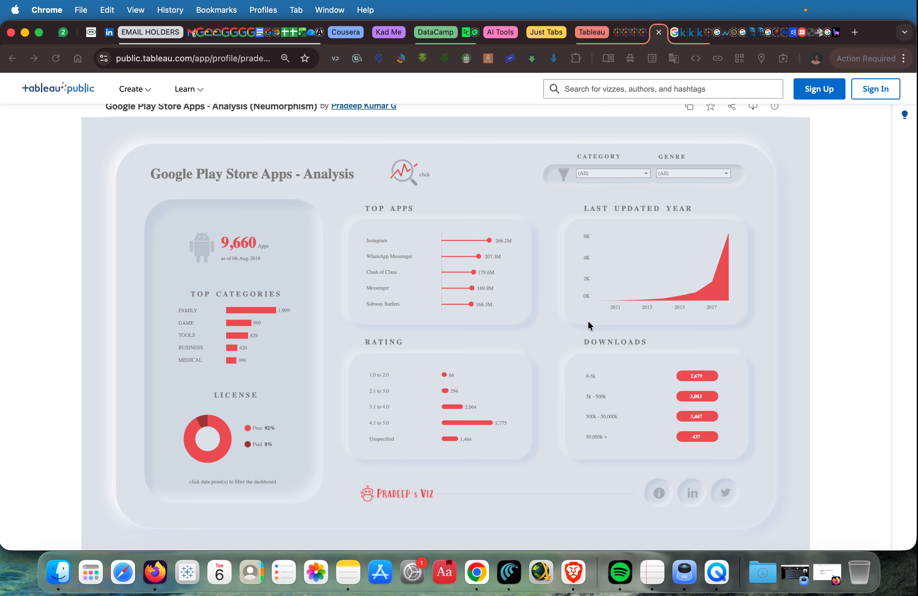
left_click(248, 318)
key("ctrl+Right")
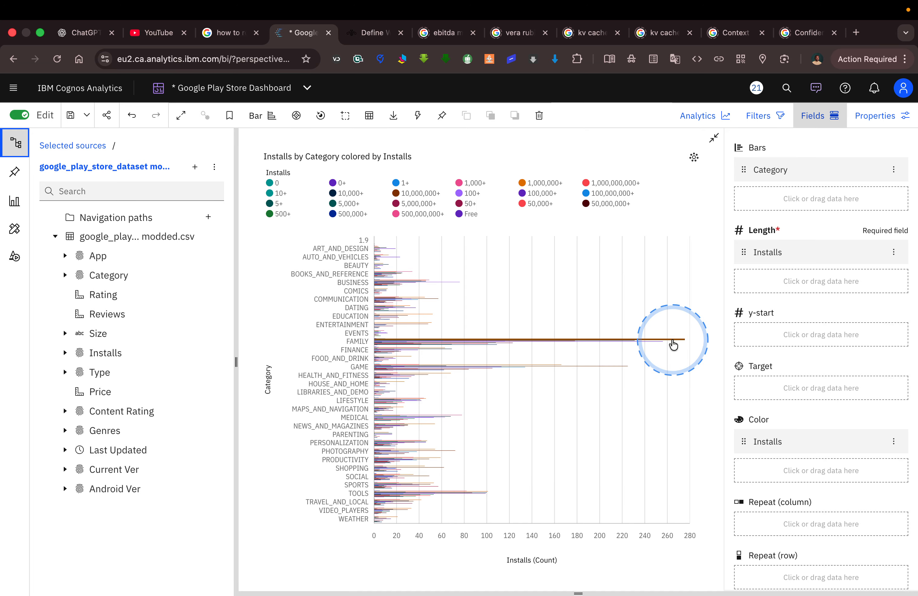
mouse_move(674, 344)
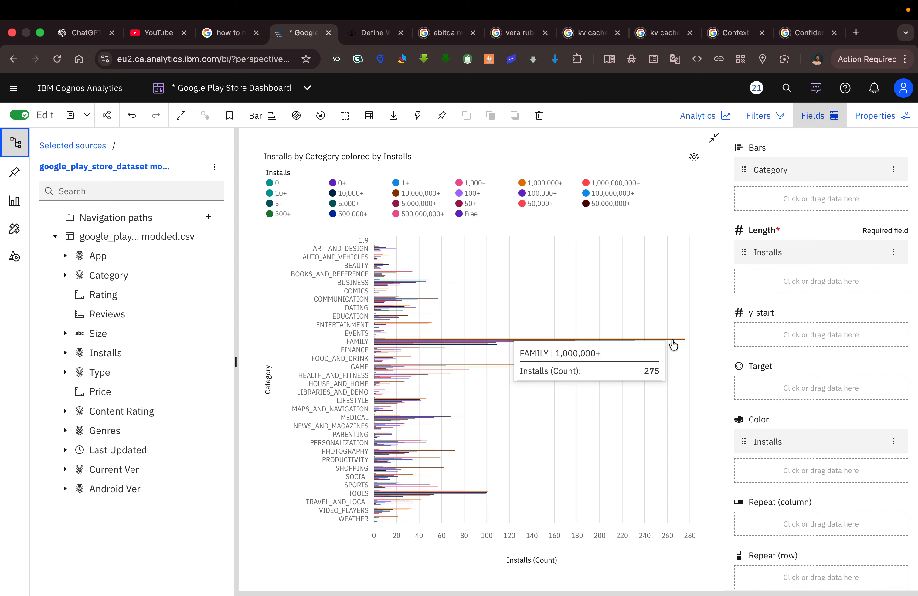
key("ctrl+Left")
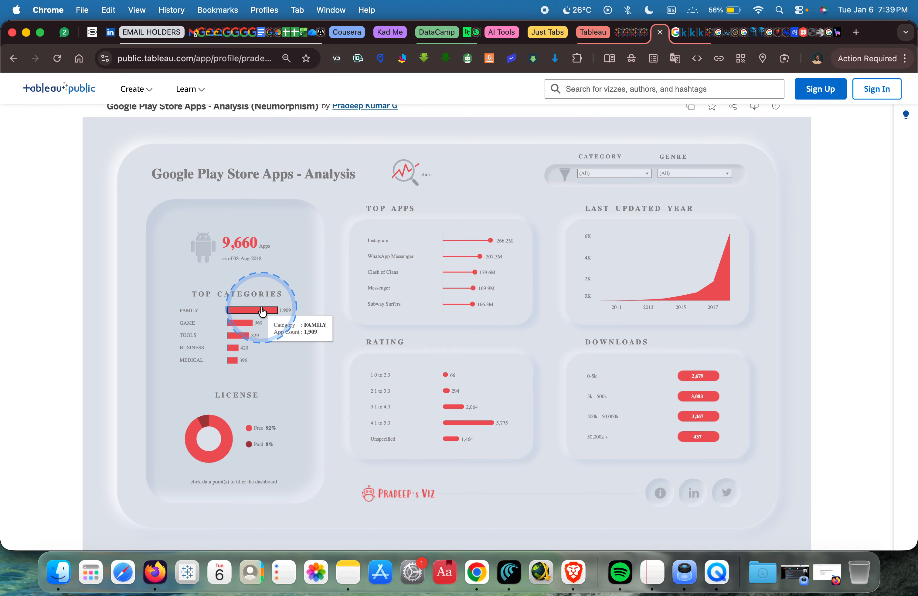
key("ctrl+Right")
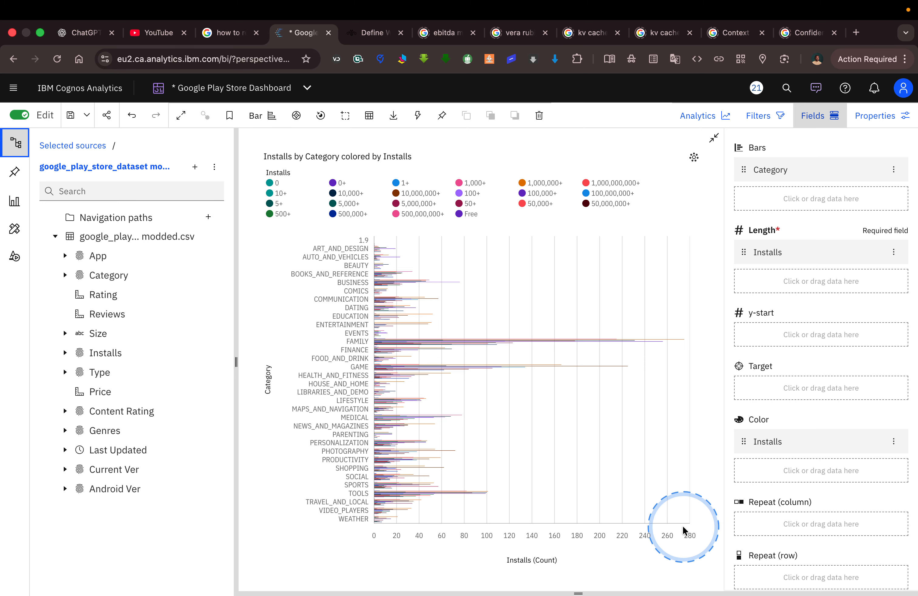
scroll(770, 441, "down", 3)
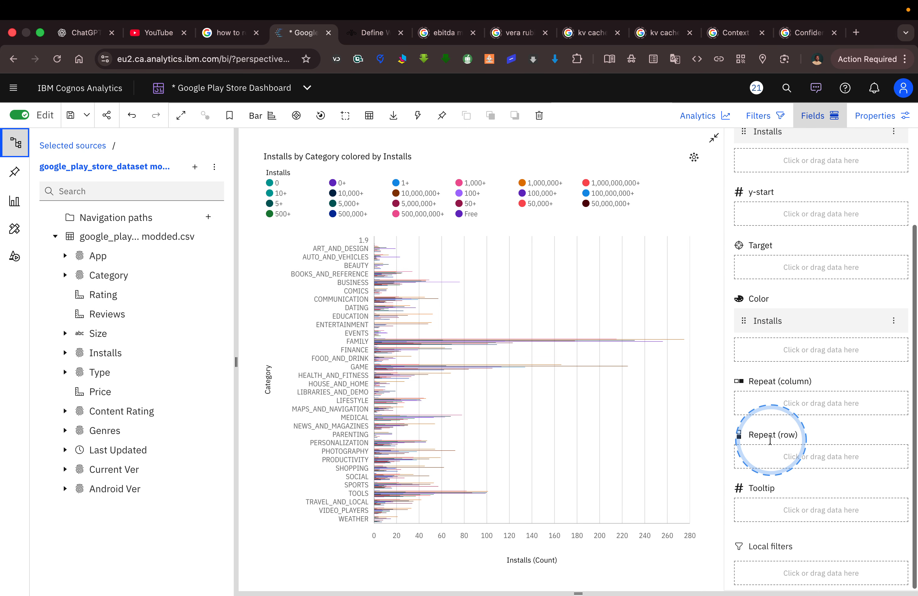
scroll(770, 440, "up", 3)
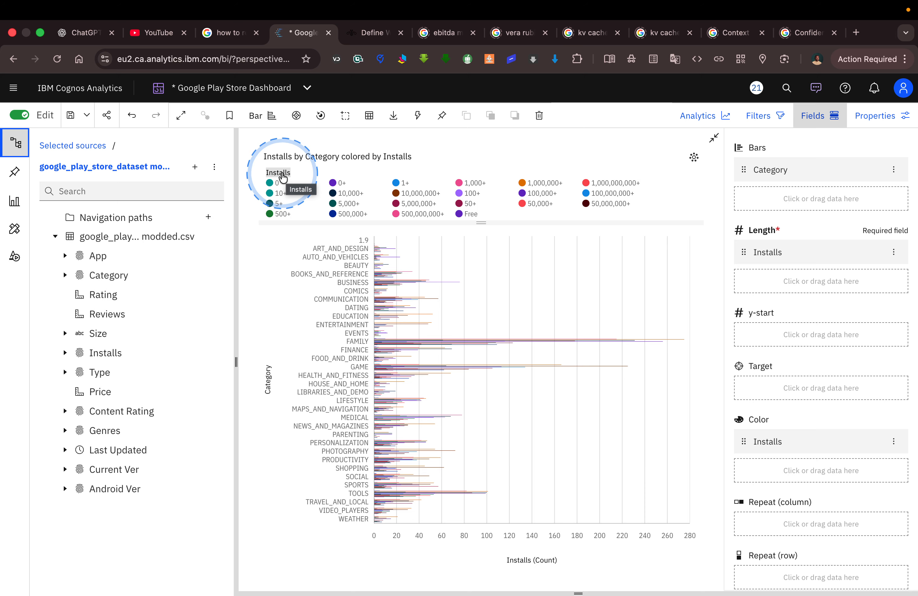
scroll(780, 273, "down", 3)
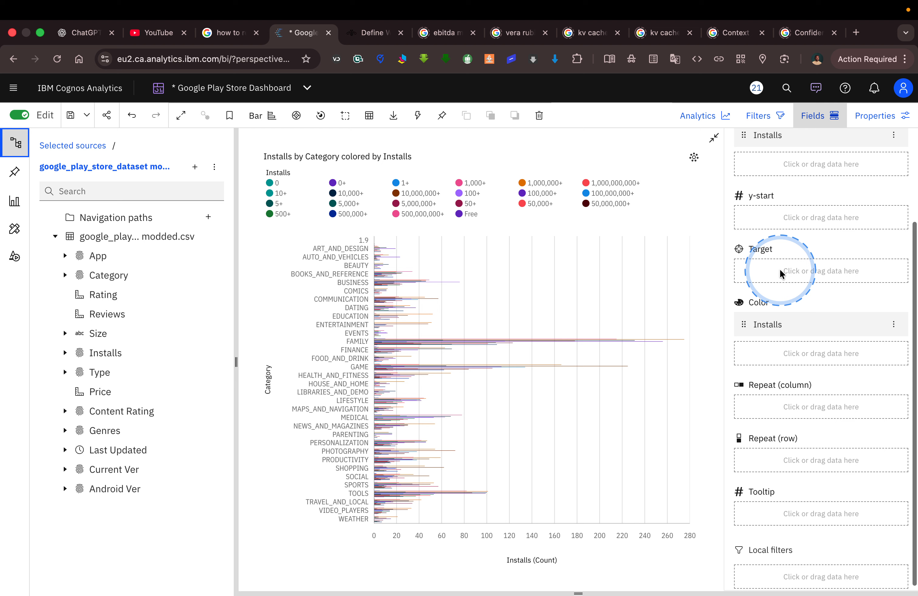
scroll(780, 268, "up", 3)
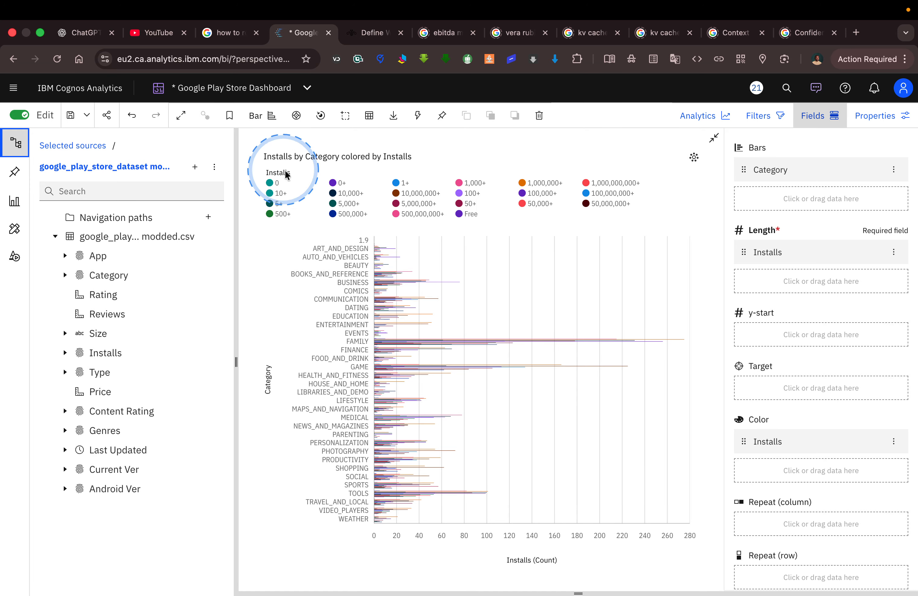
left_click(279, 183)
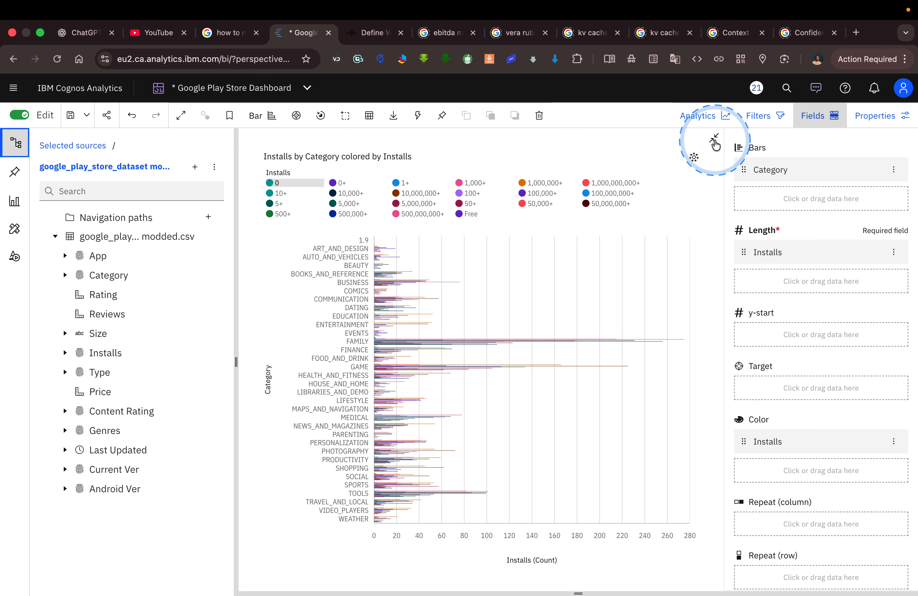
Examine the Length and Color fields of the finished Top Categories chart on Google dataset Tab 1.
left_click(716, 144)
left_click(304, 141)
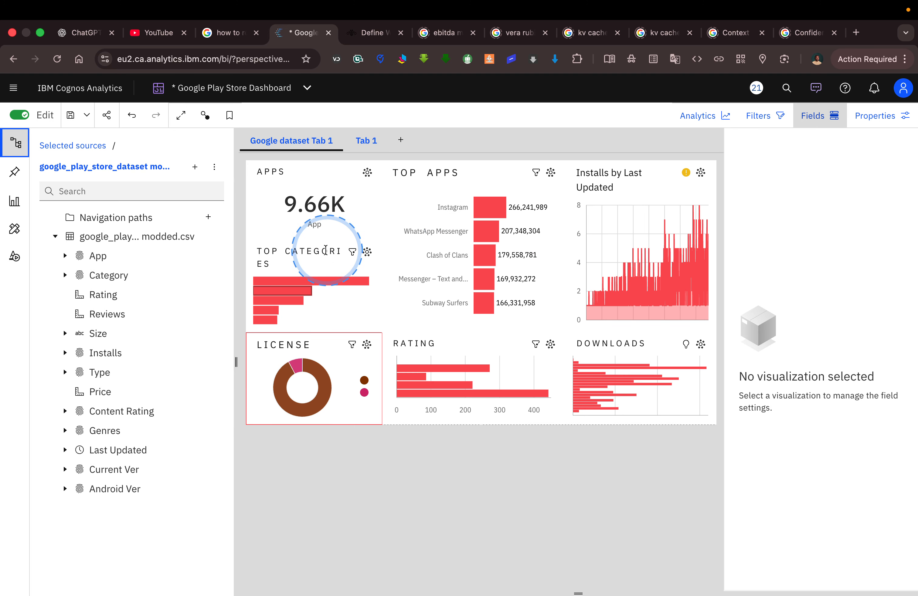
left_click(310, 257)
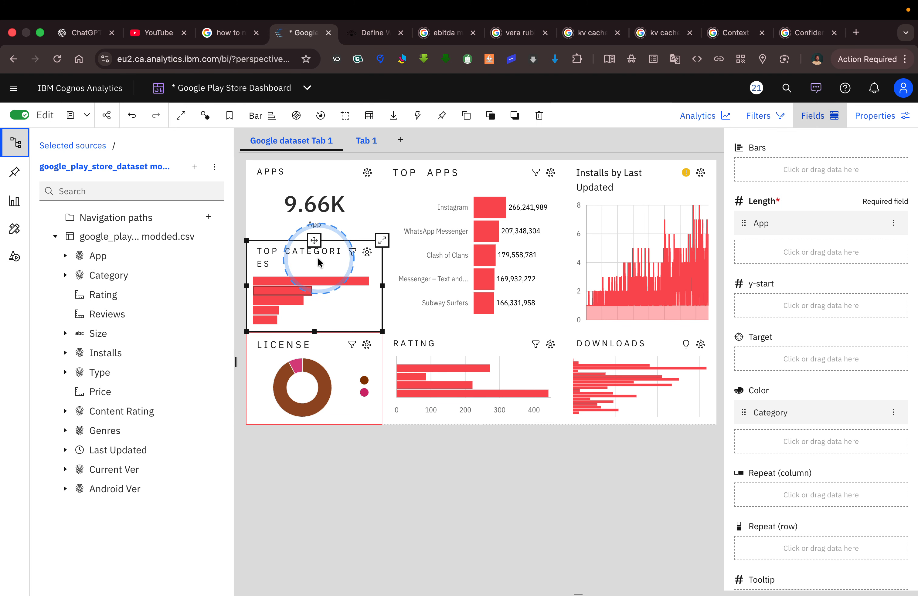
left_click(383, 243)
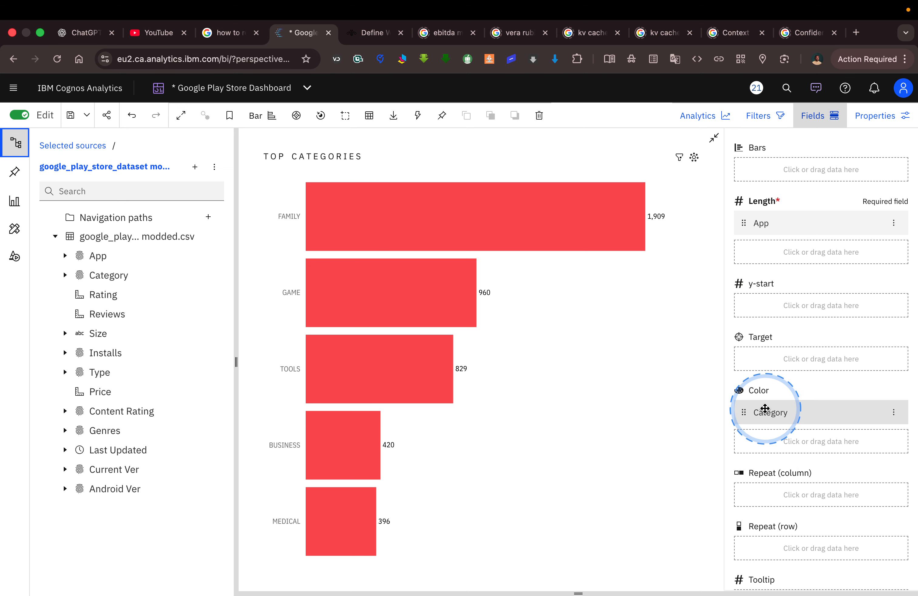
mouse_move(770, 413)
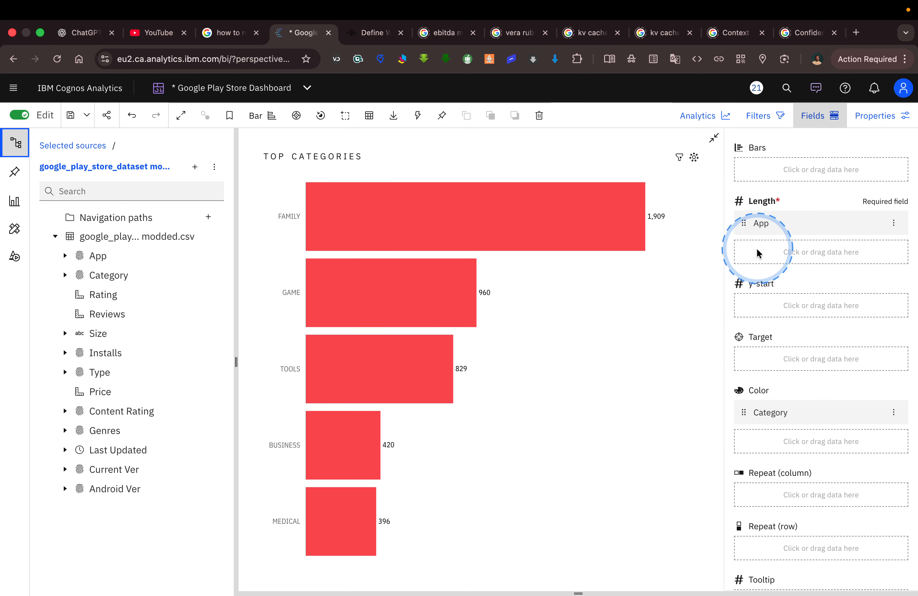
mouse_move(753, 224)
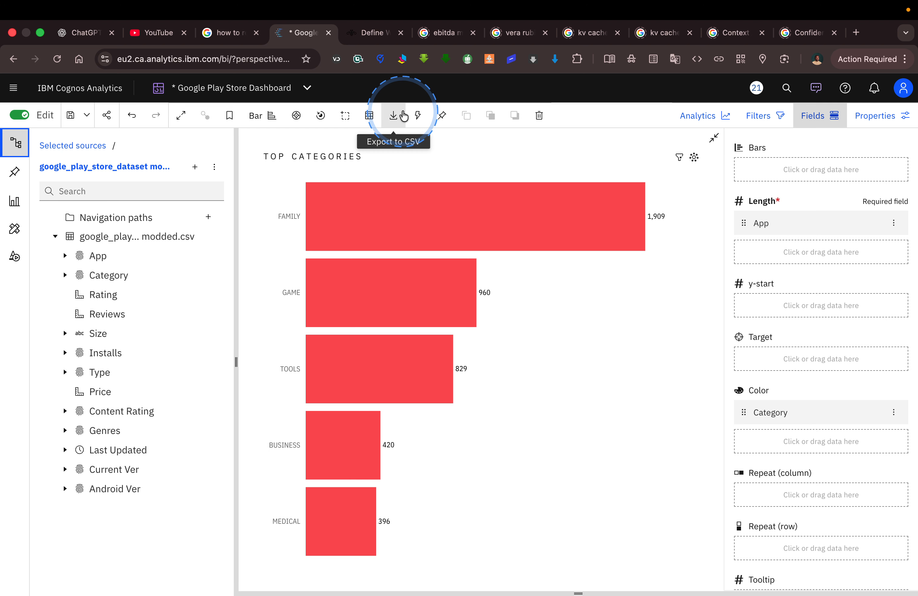
left_click(715, 139)
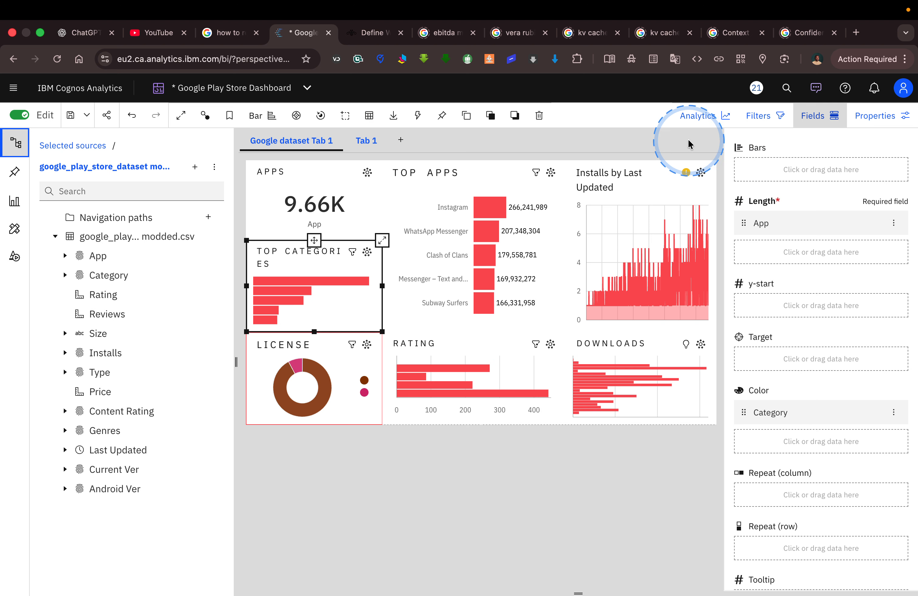
Replace Installs with App as the Length of the category bar chart on Tab 1, and select Category in the data source.
left_click(366, 144)
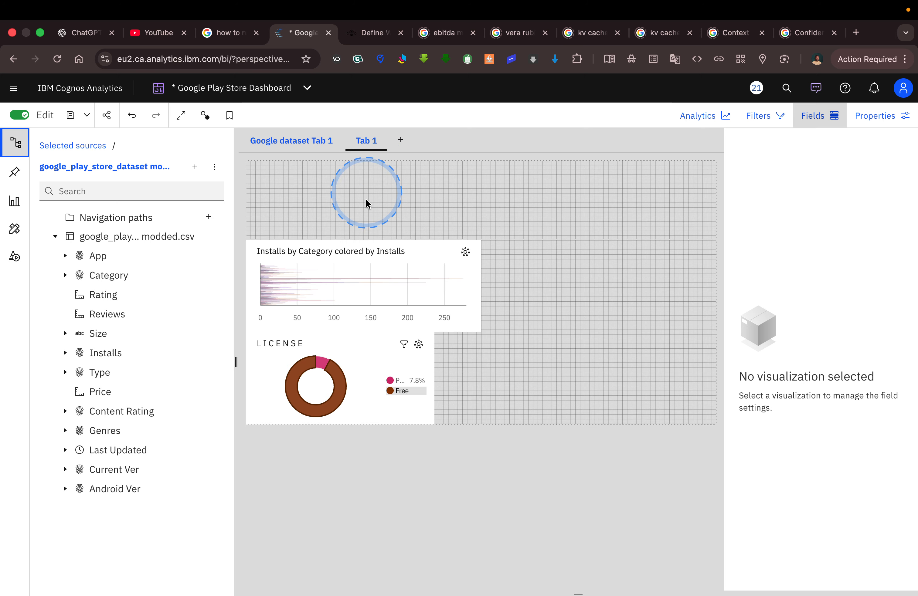
left_click(393, 267)
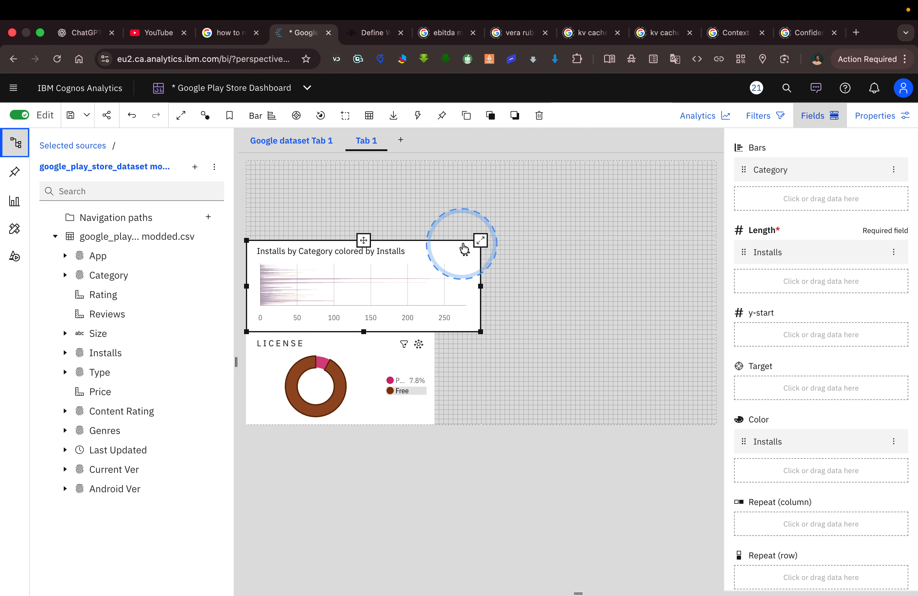
left_click(480, 241)
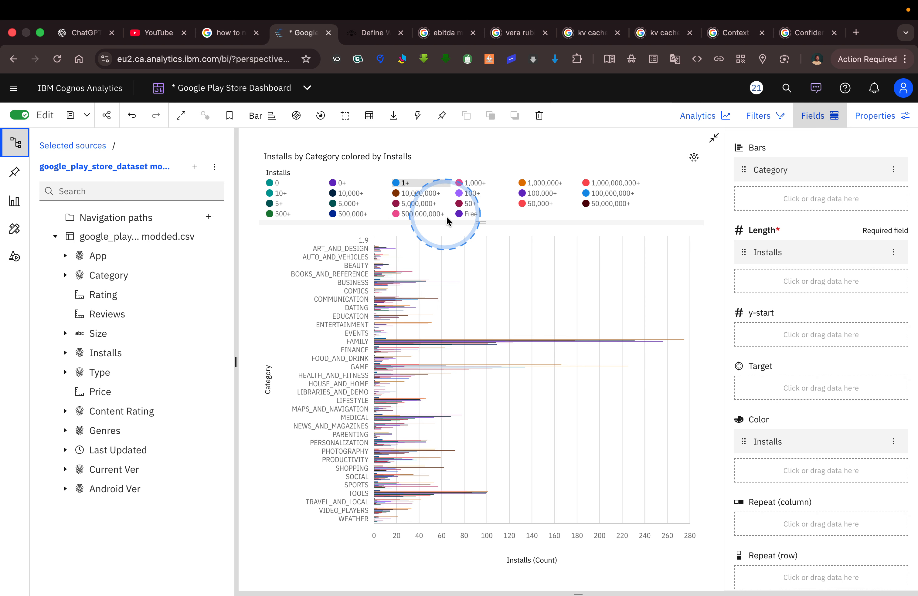
left_click(894, 252)
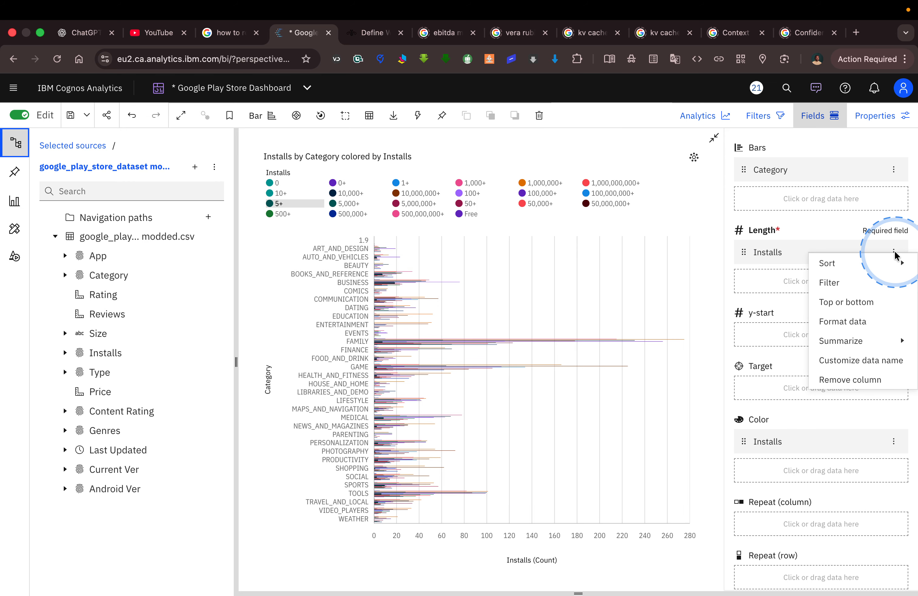
left_click(858, 379)
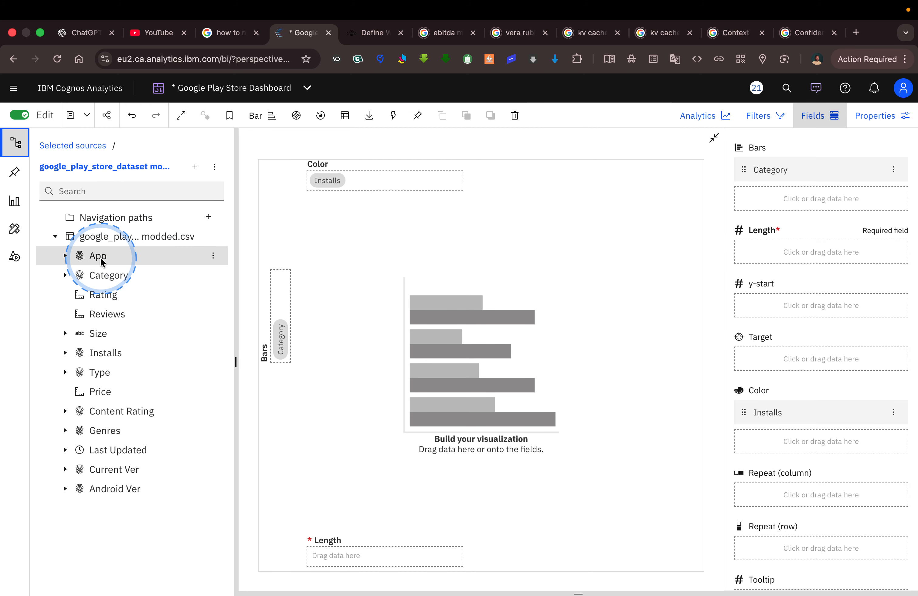
left_click_drag(102, 263, 770, 249)
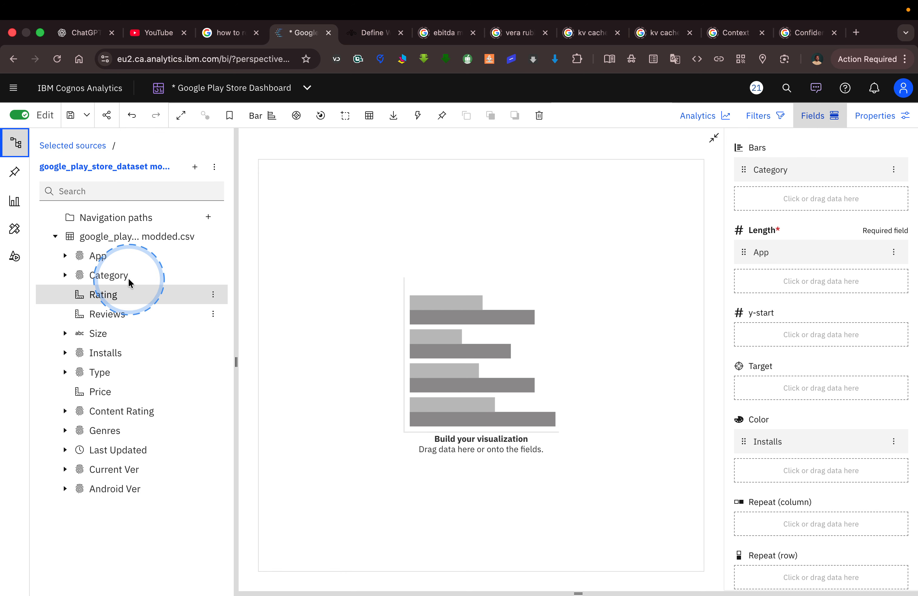
left_click(117, 275)
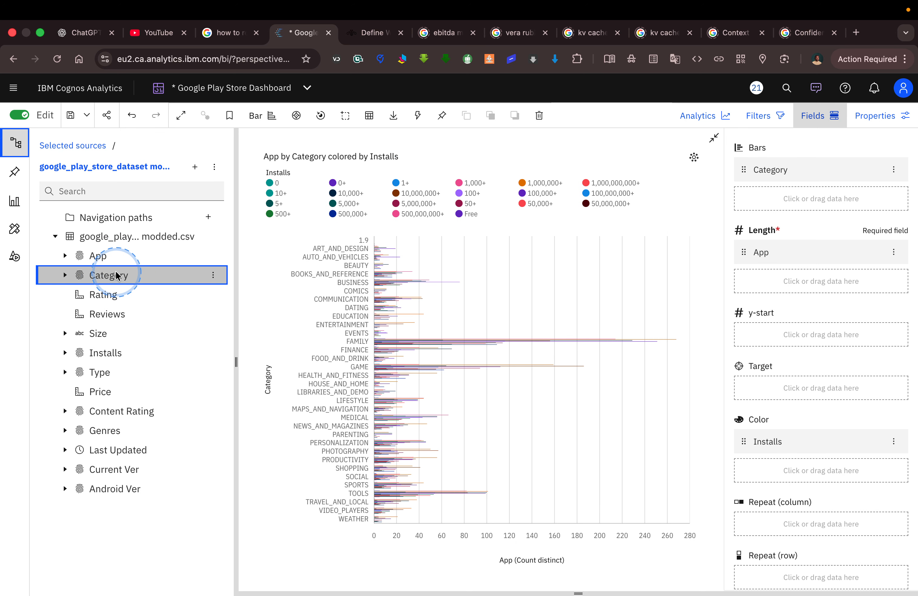
Assign Category to the bar chart's Color, and remove Category from Bars and Installs from Color.
left_click_drag(405, 282, 776, 443)
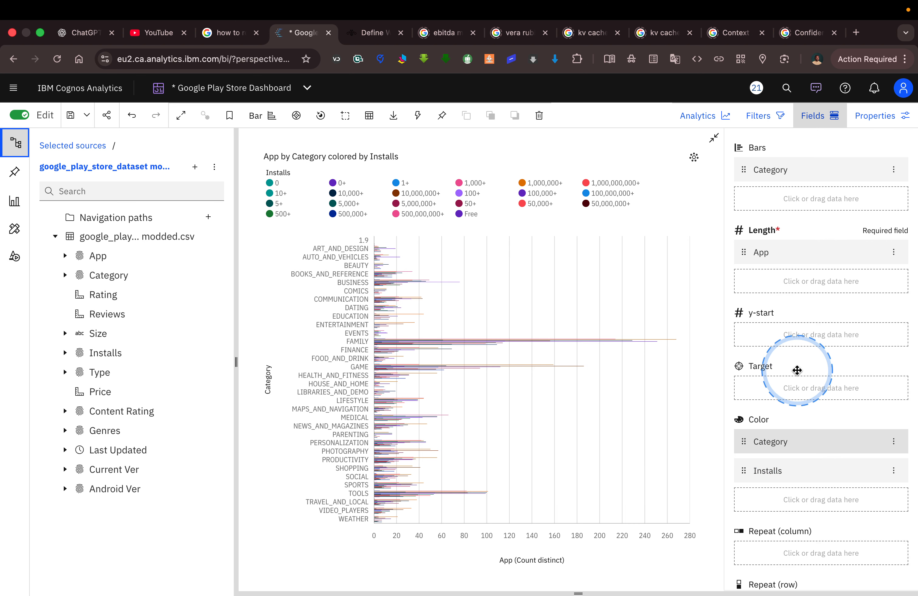
left_click(895, 170)
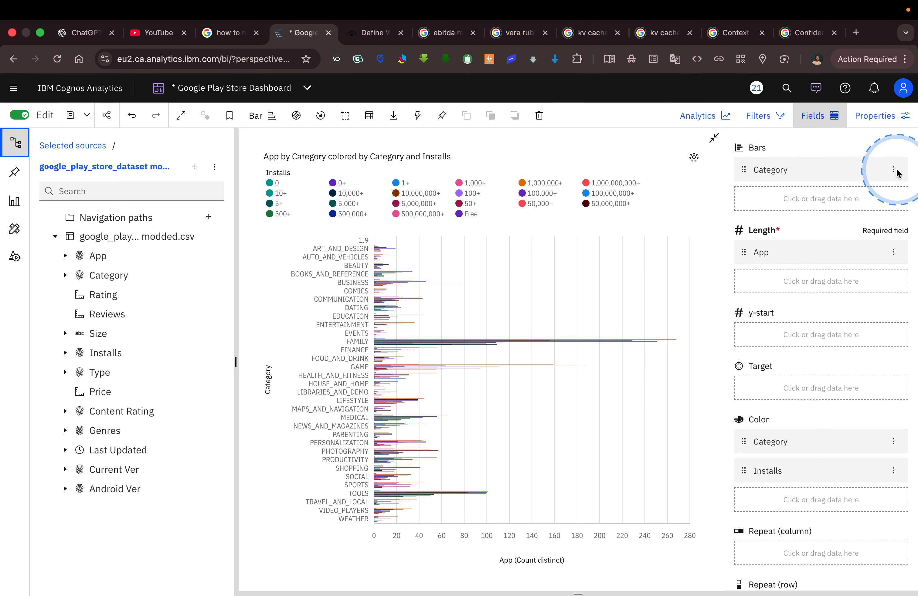
left_click(860, 277)
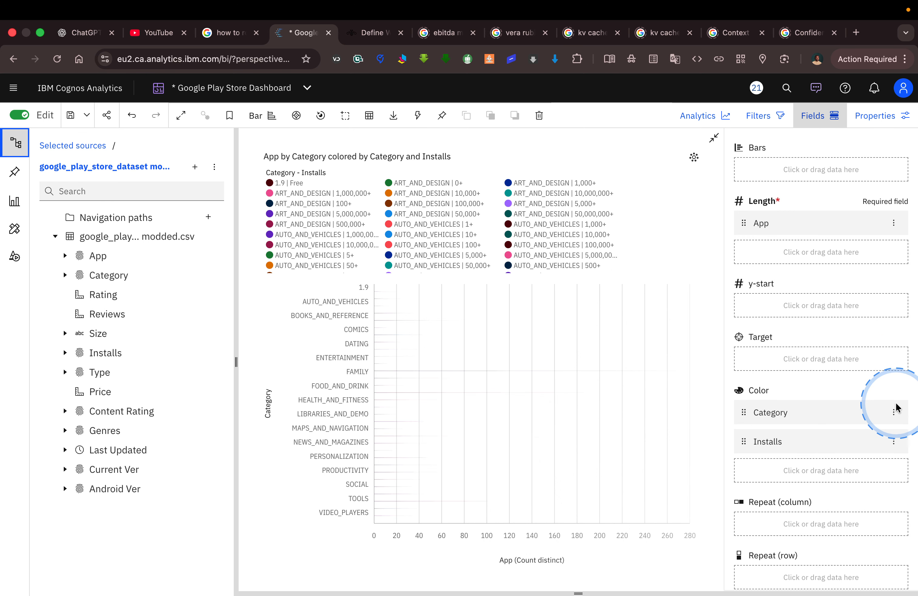
left_click(894, 442)
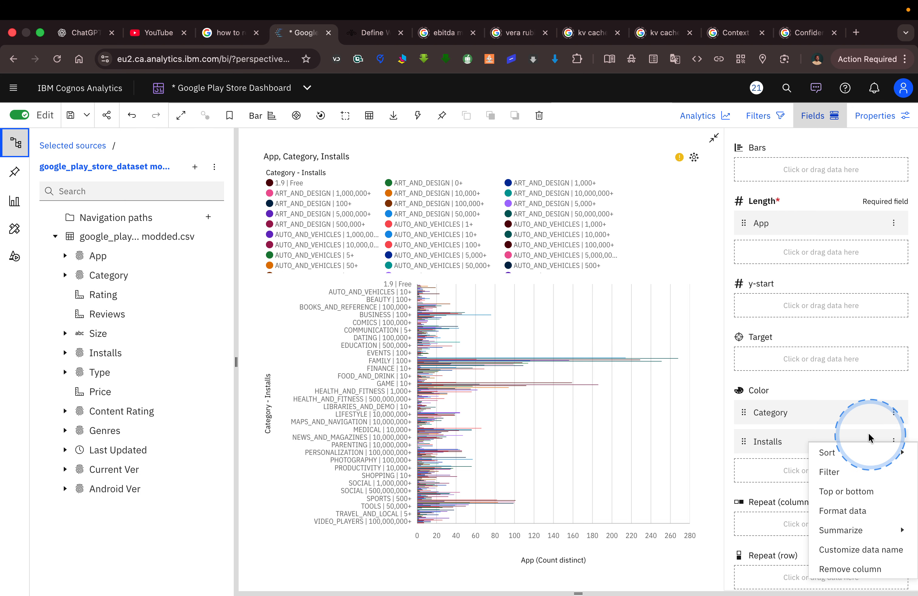
left_click(869, 568)
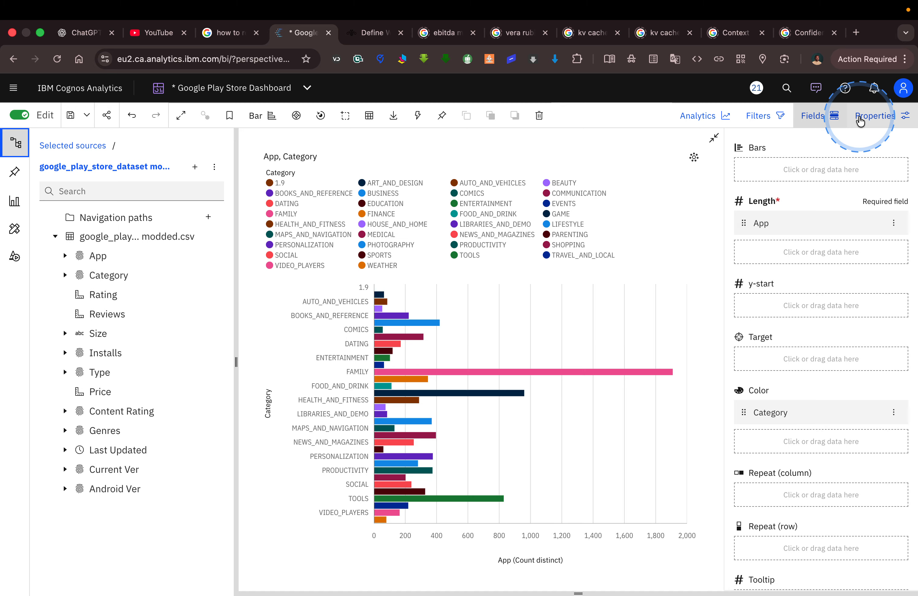
Try to limit the chart's Category axis to a top count of 5 results.
left_click(876, 121)
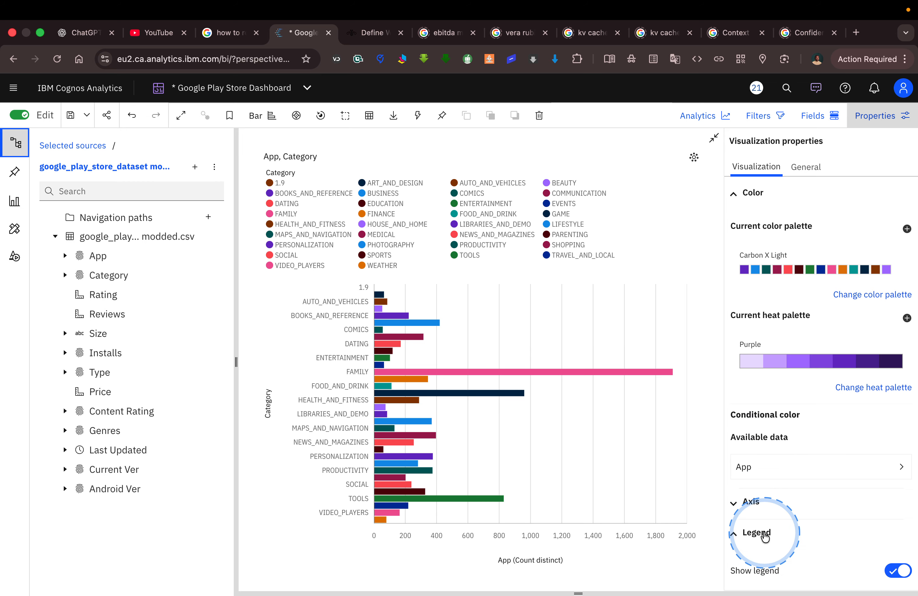
scroll(765, 536, "down", 6)
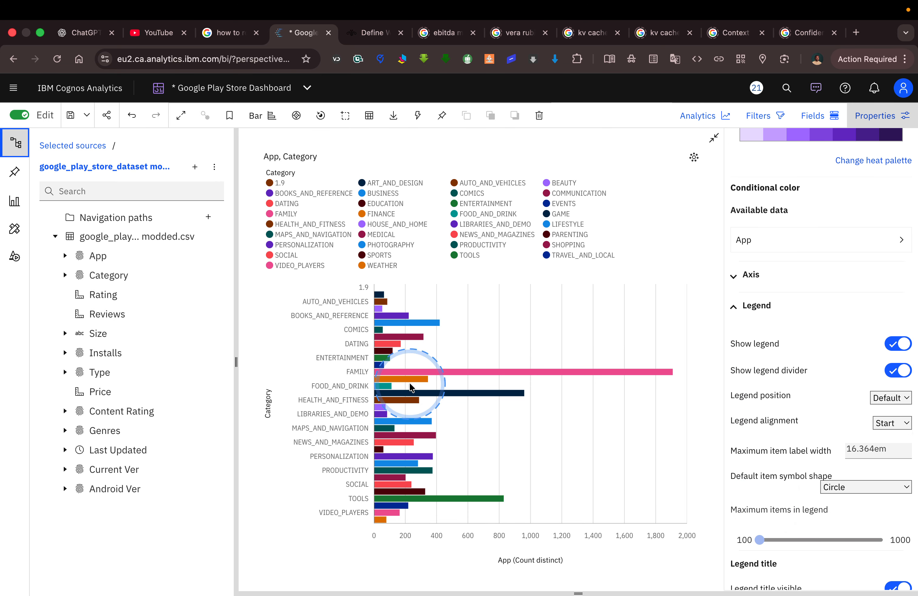
right_click(268, 403)
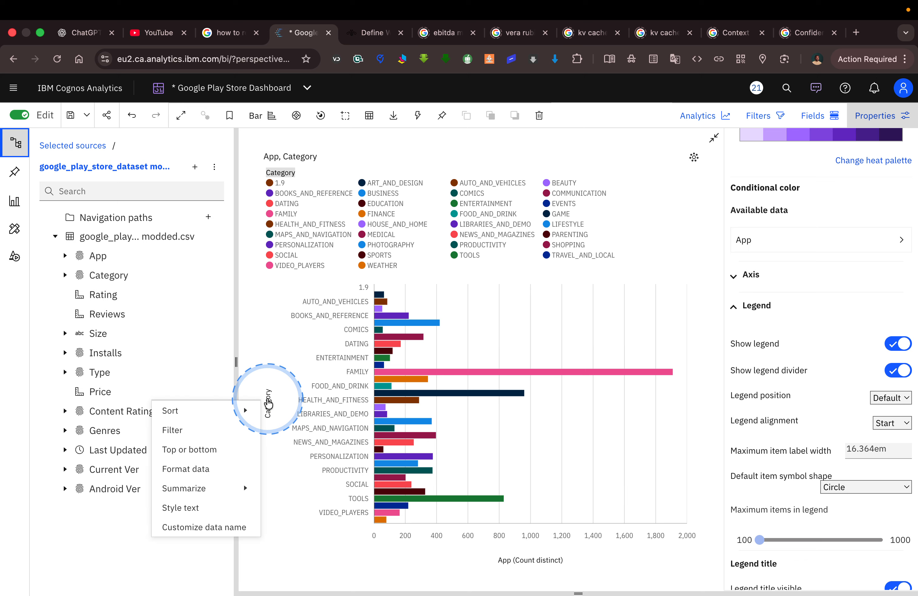
left_click(221, 452)
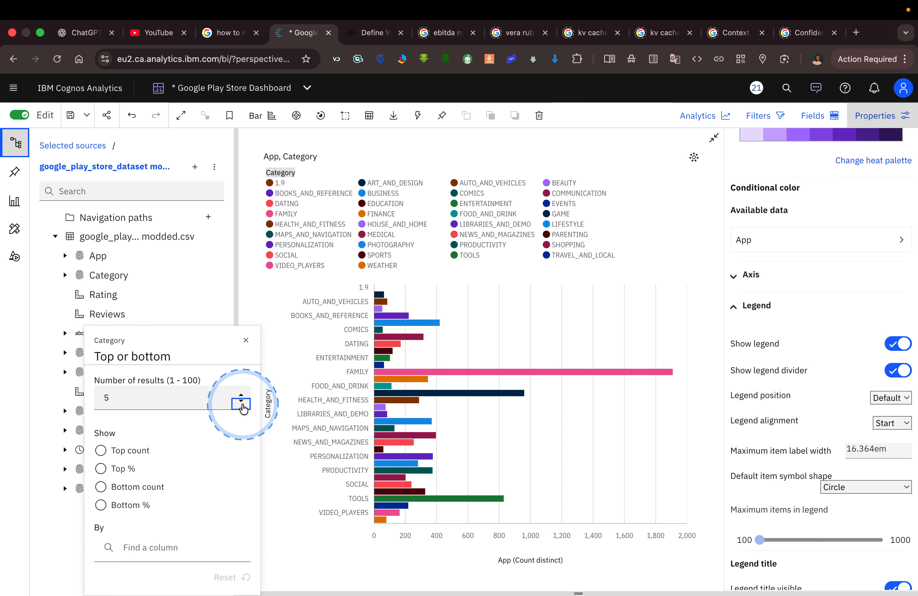
left_click(170, 405)
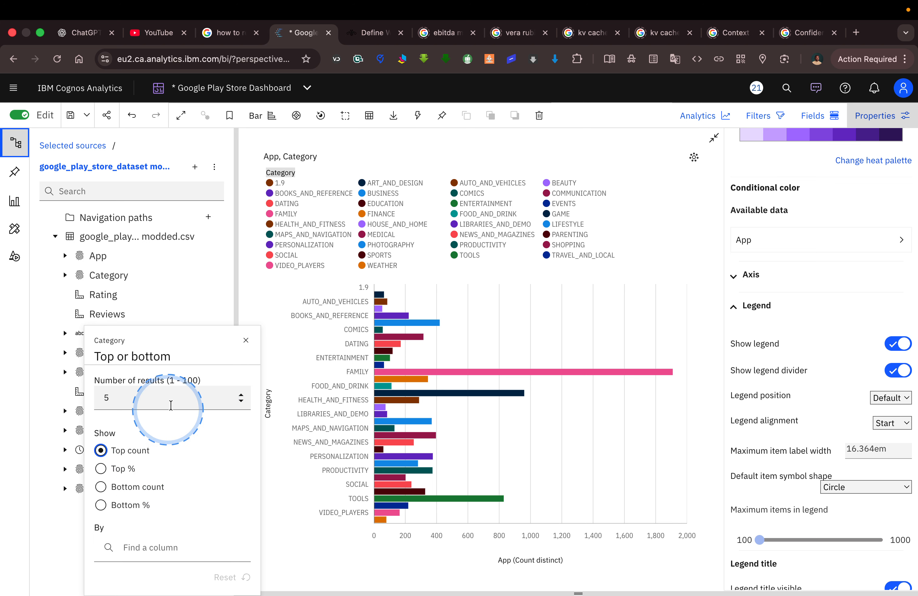
left_click(246, 342)
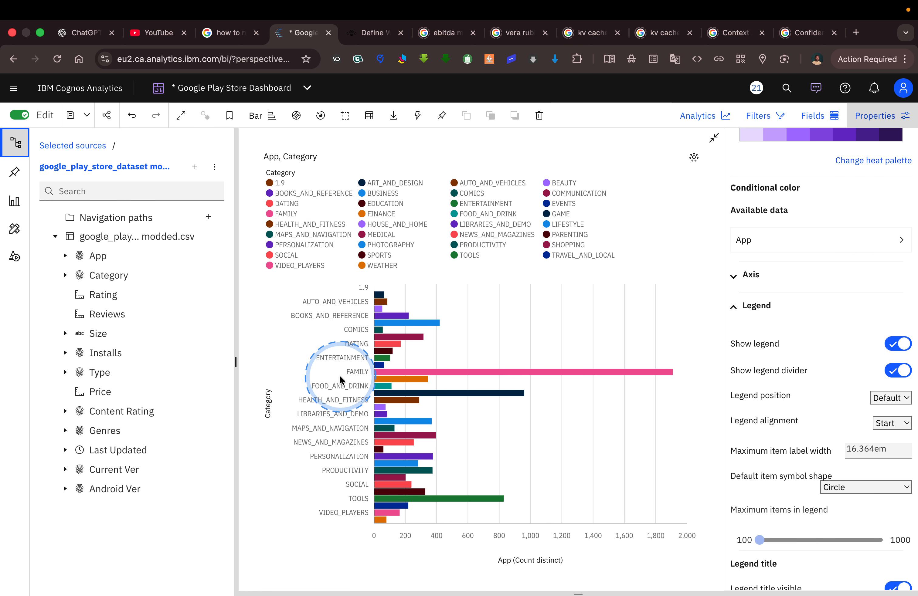
left_click(270, 408)
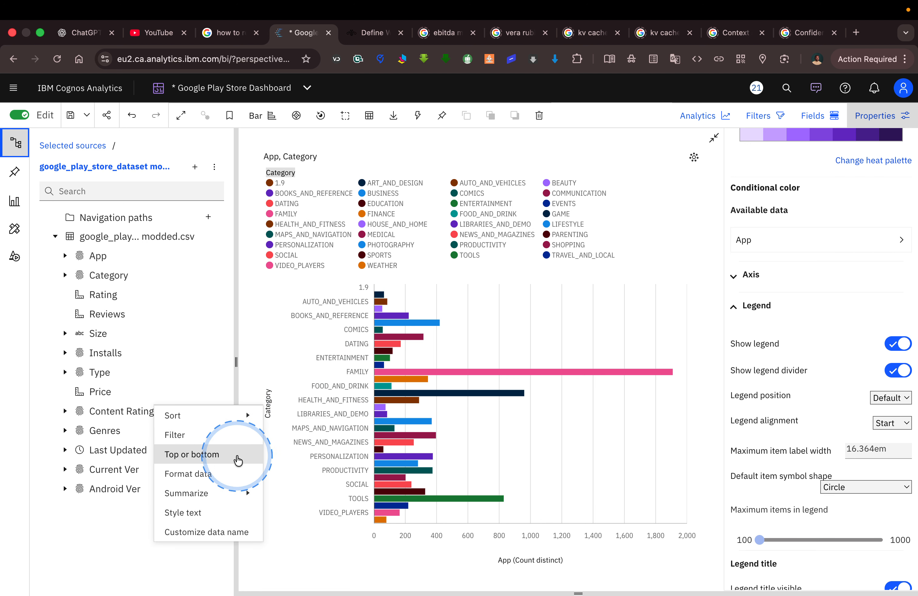
left_click(222, 456)
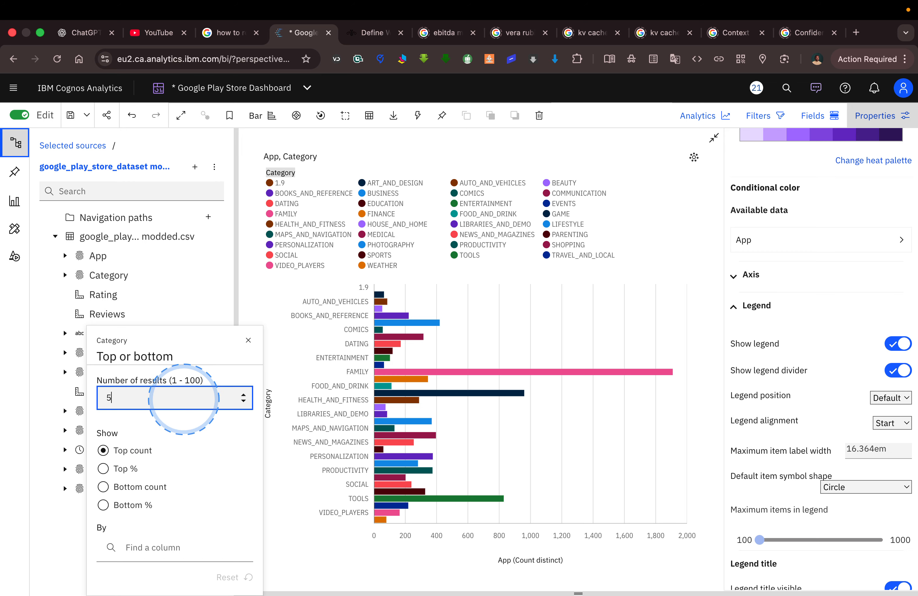
left_click(249, 340)
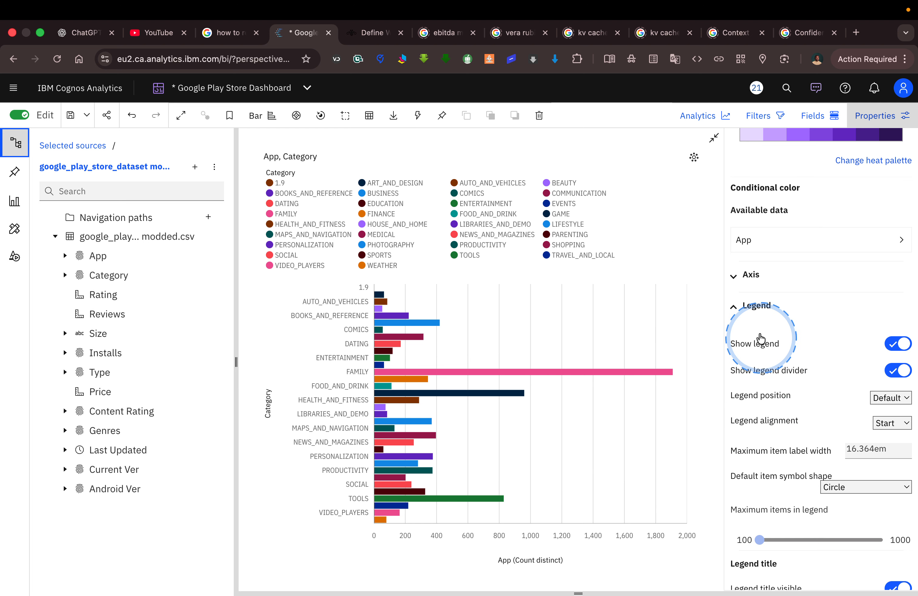
Check the chart's field assignments and hide its legend, collapsing the Color and Legend property groups.
left_click(733, 307)
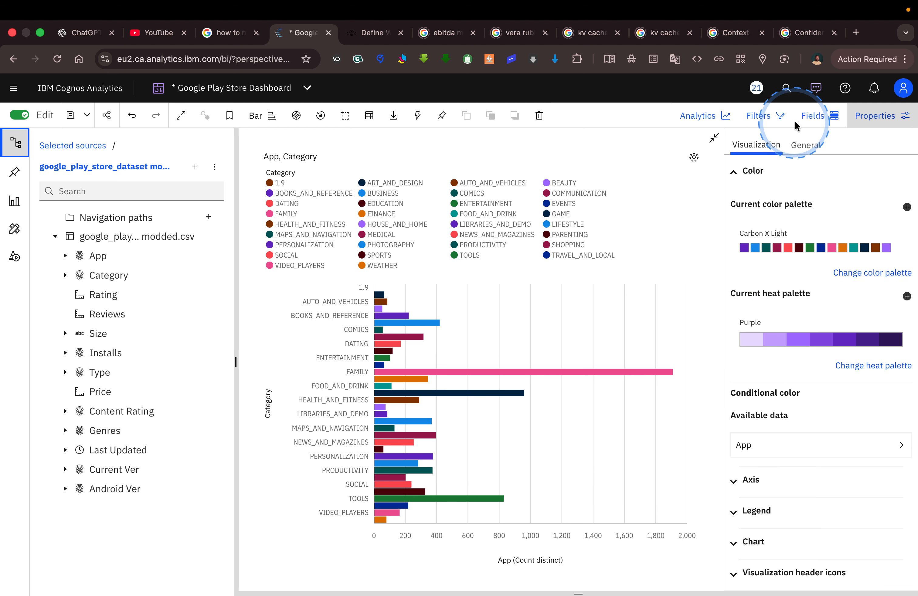
left_click(814, 117)
left_click(804, 168)
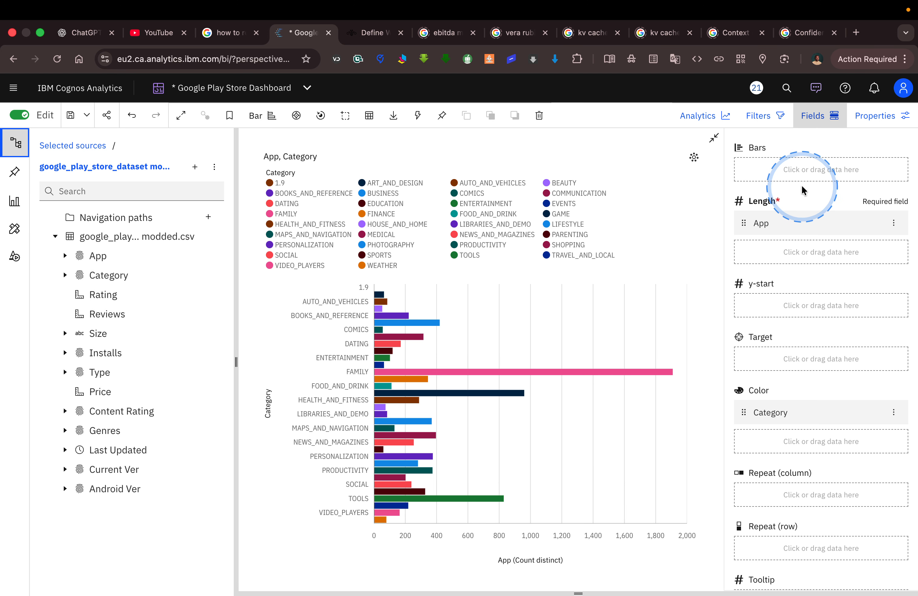
scroll(816, 409, "down", 1)
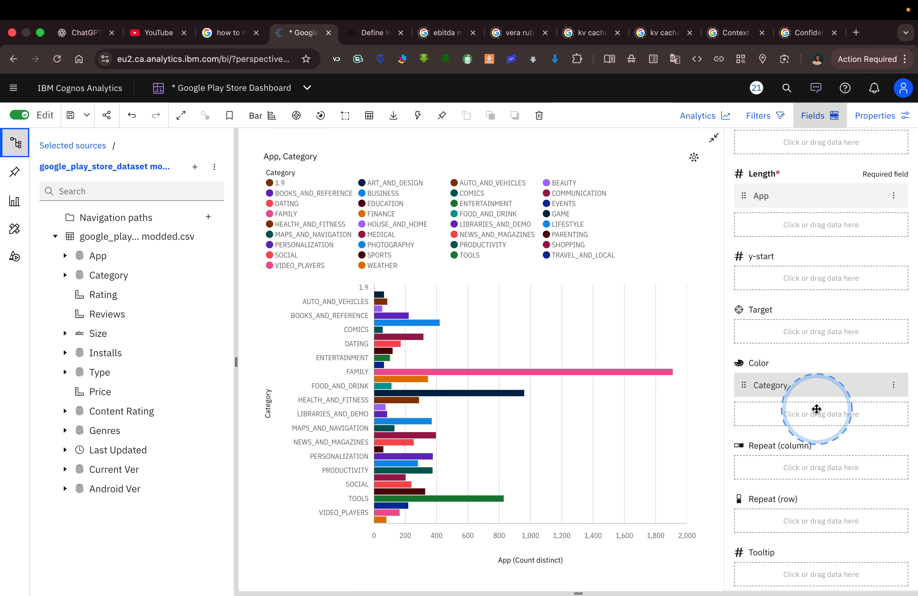
scroll(817, 409, "down", 1)
scroll(816, 410, "up", 2)
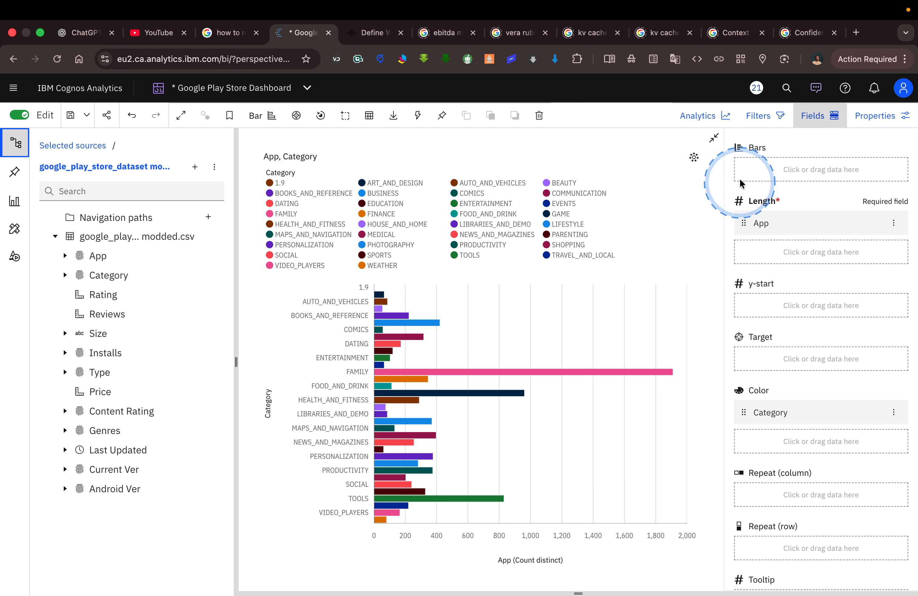
left_click(862, 117)
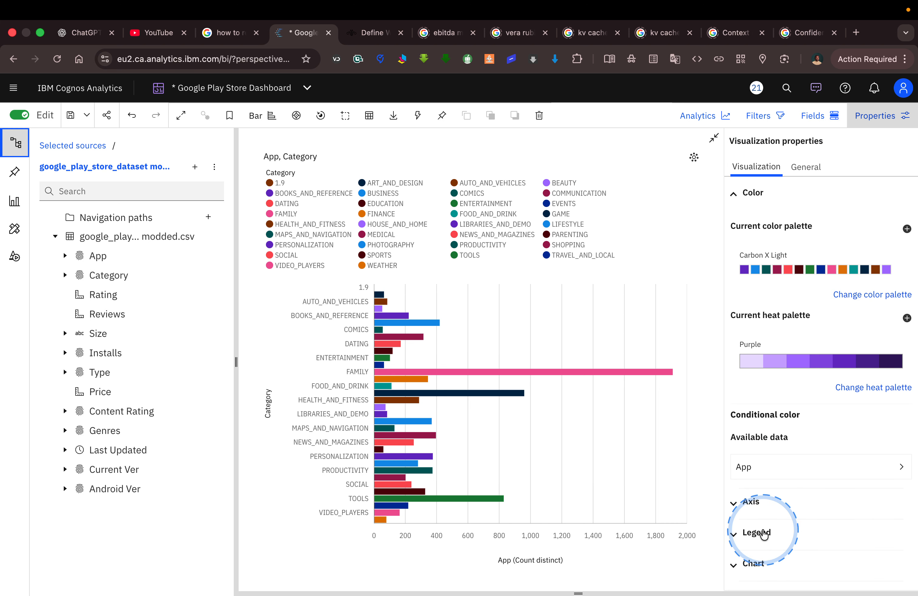
scroll(781, 535, "down", 3)
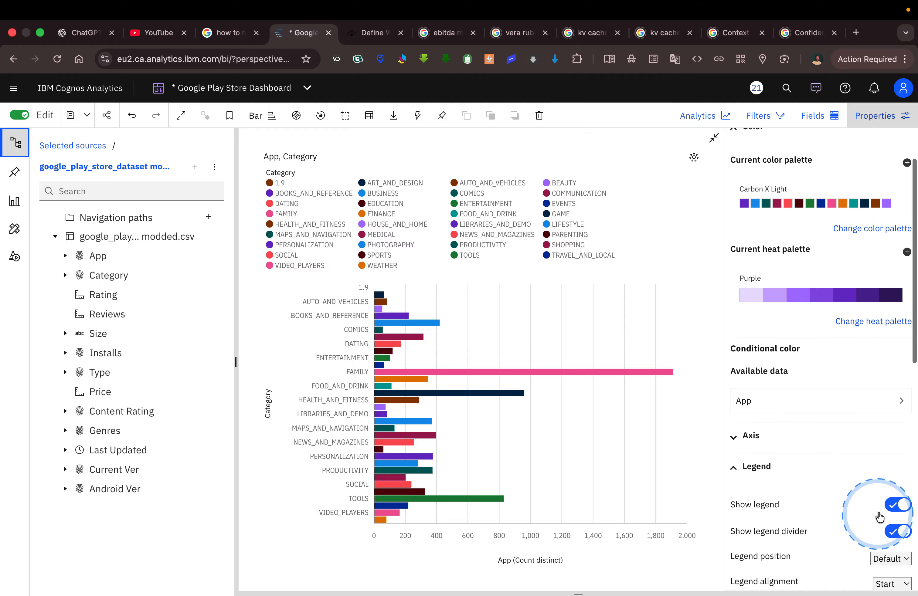
left_click(890, 506)
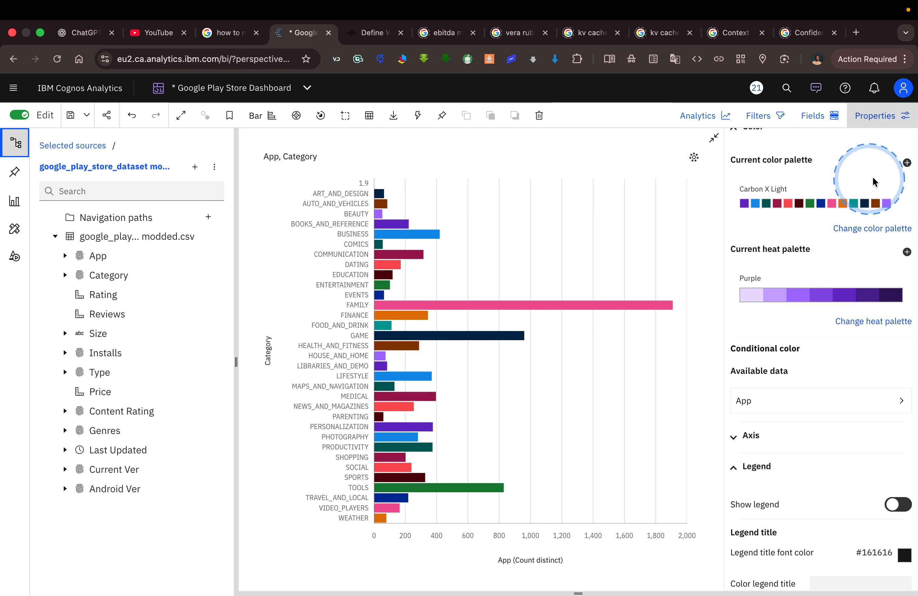
scroll(780, 167, "up", 3)
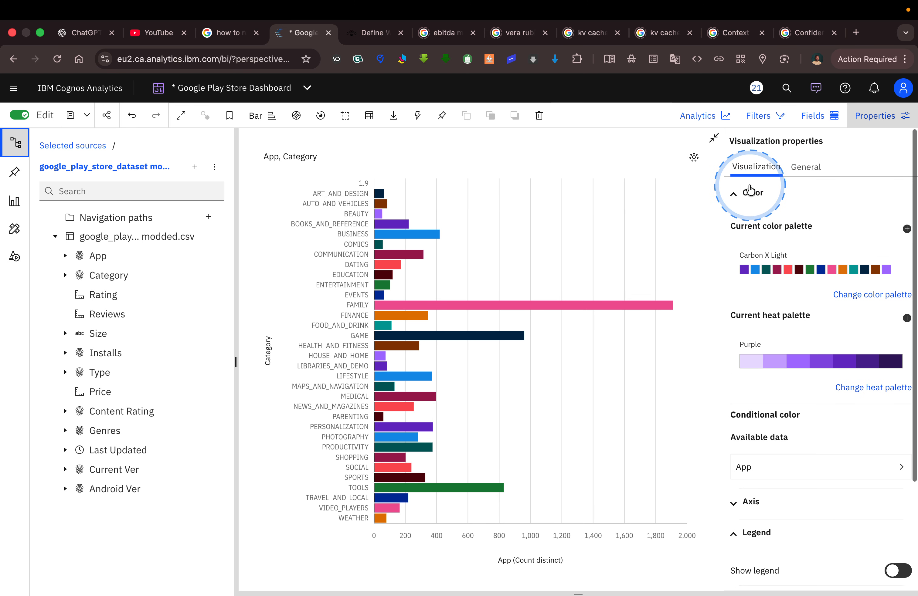
left_click(747, 194)
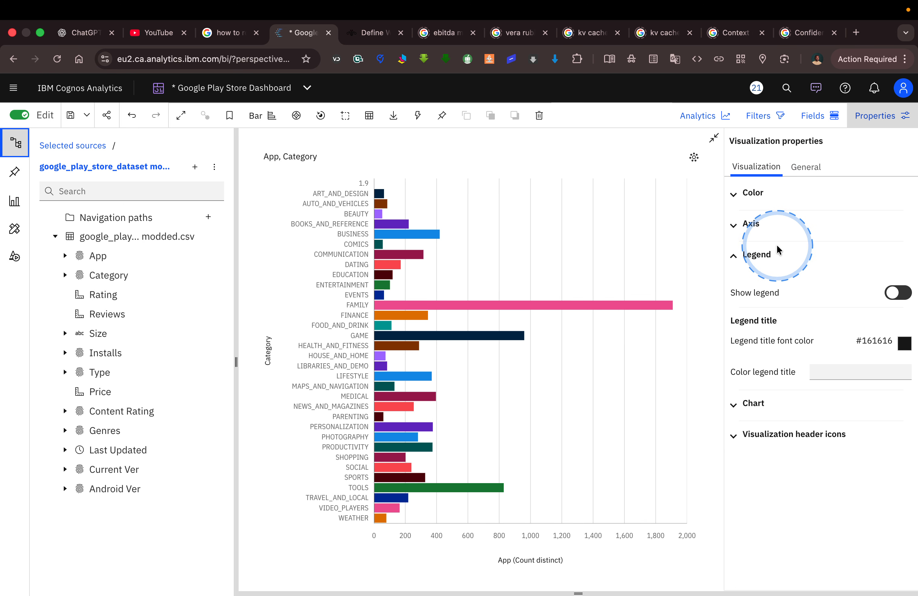
left_click(752, 257)
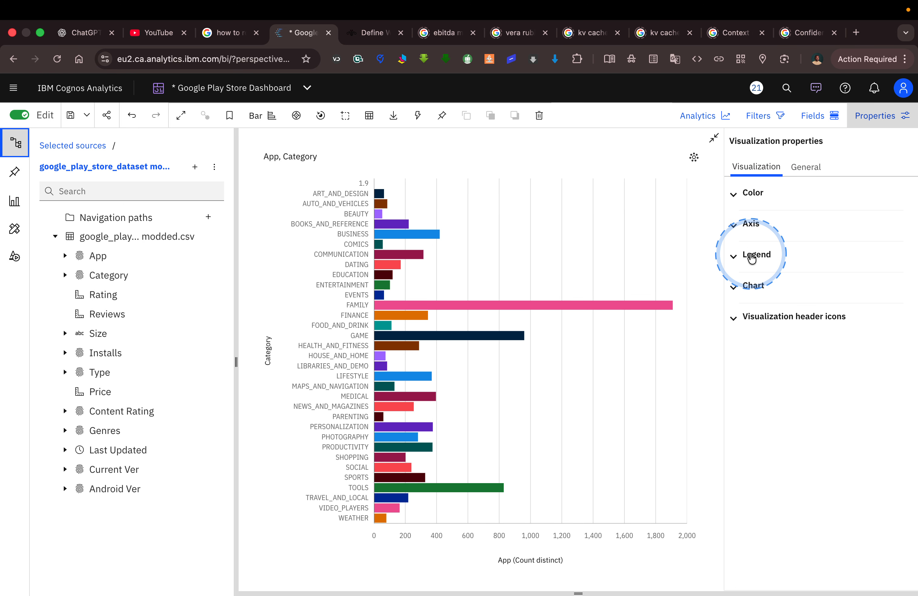
Review the bar chart's Chart properties and compare the chart with the Top Categories bars on the Tableau Public dashboard.
left_click(750, 288)
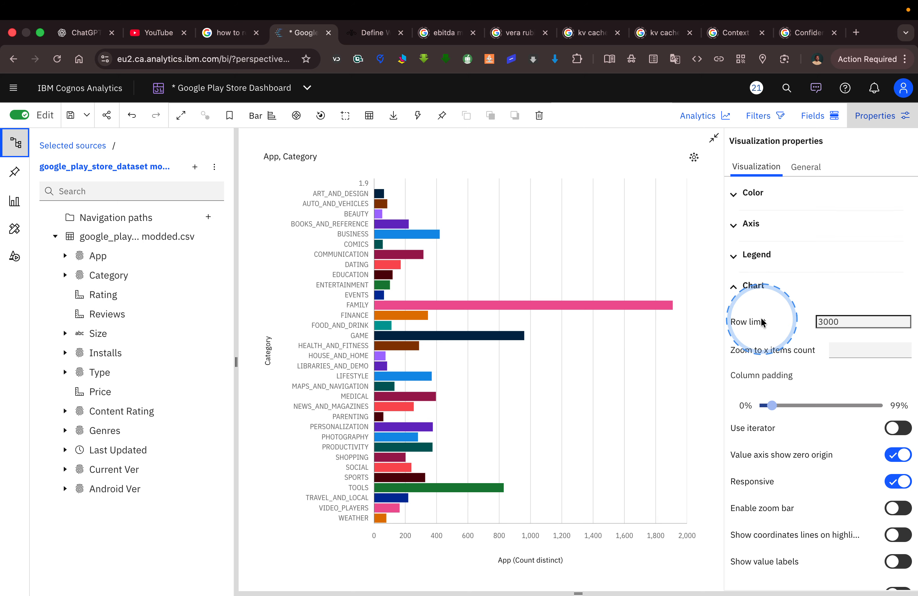
scroll(761, 318, "down", 3)
scroll(761, 318, "down", 3)
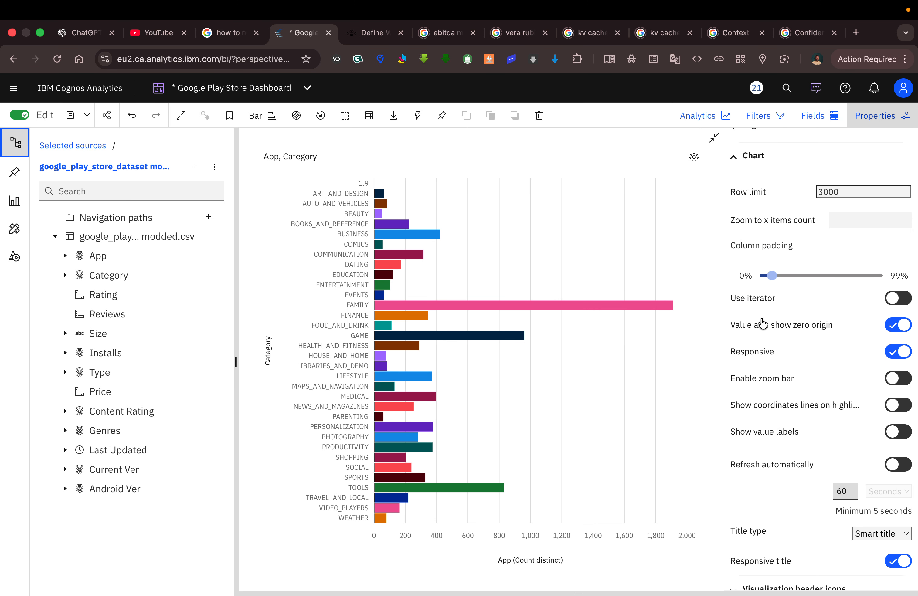
scroll(763, 323, "down", 1)
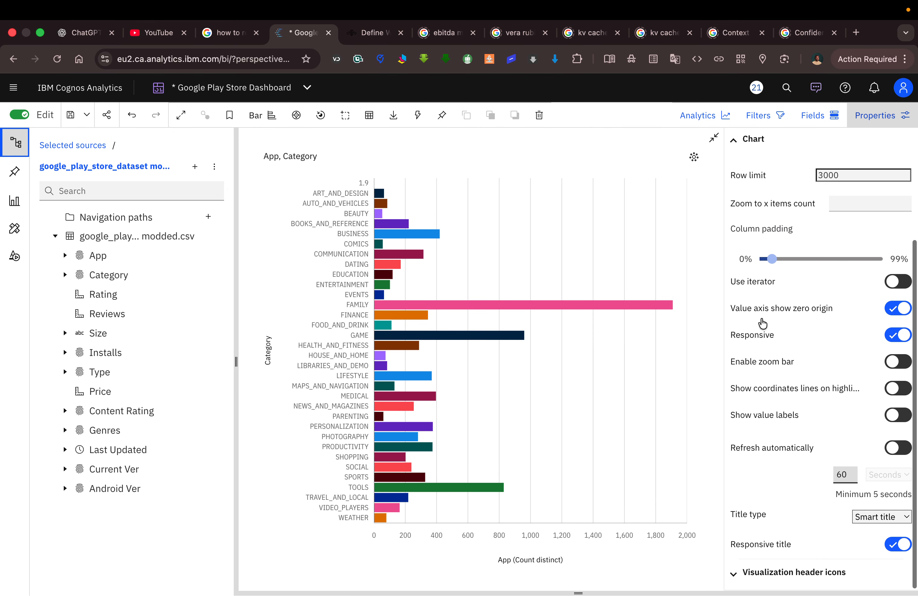
key("ctrl+Left")
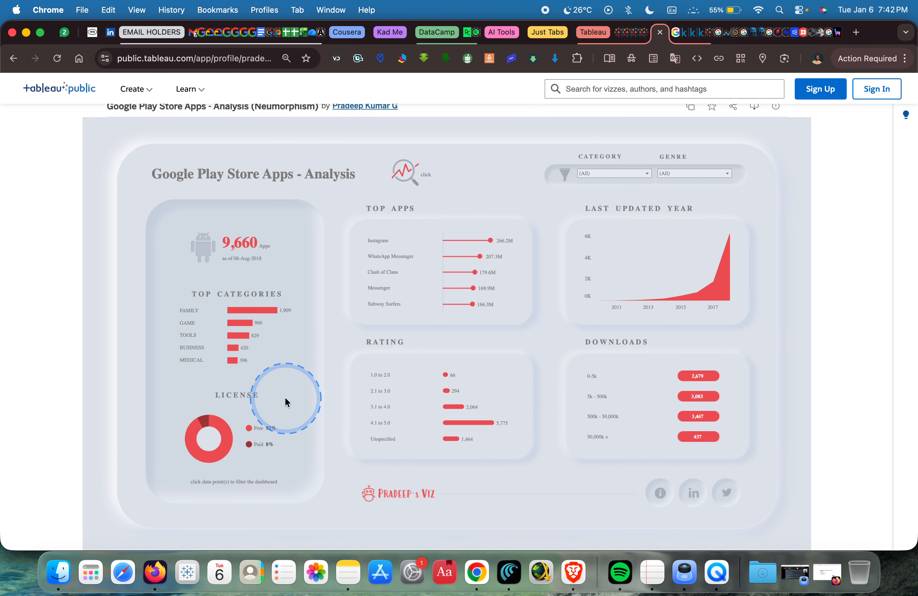
mouse_move(266, 312)
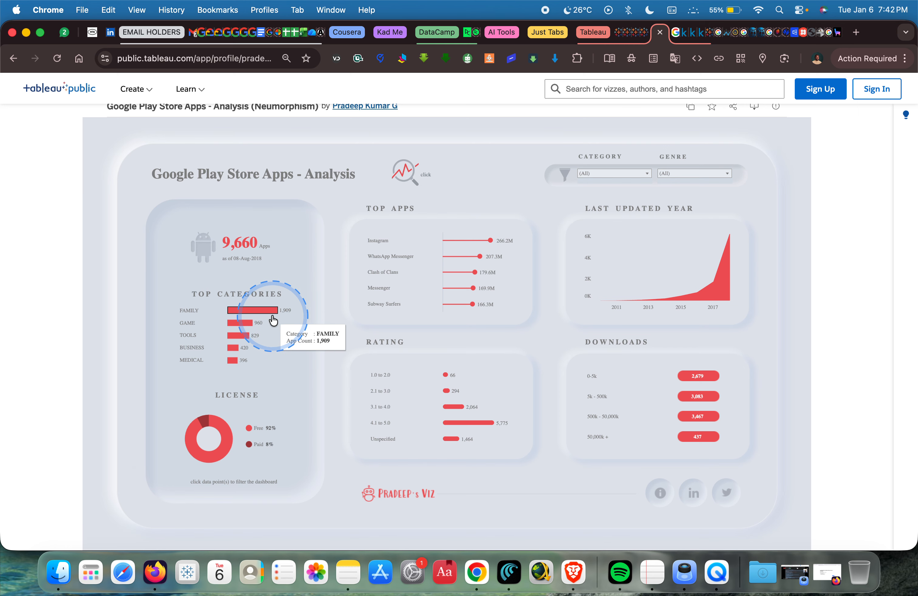
key("ctrl+Right")
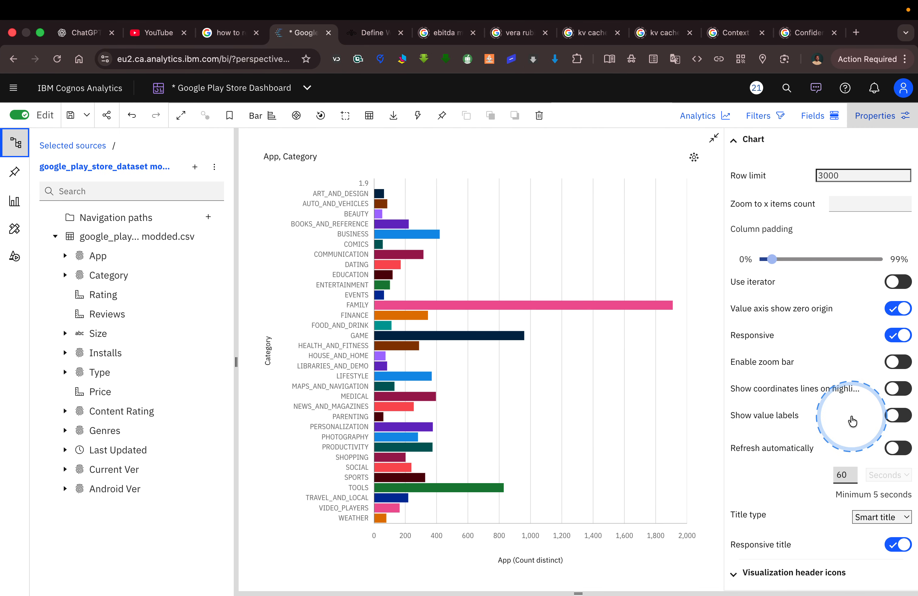
Show value labels on the category bars and review their label settings, collapsing the Chart property group.
scroll(852, 422, "up", 3)
scroll(851, 411, "down", 2)
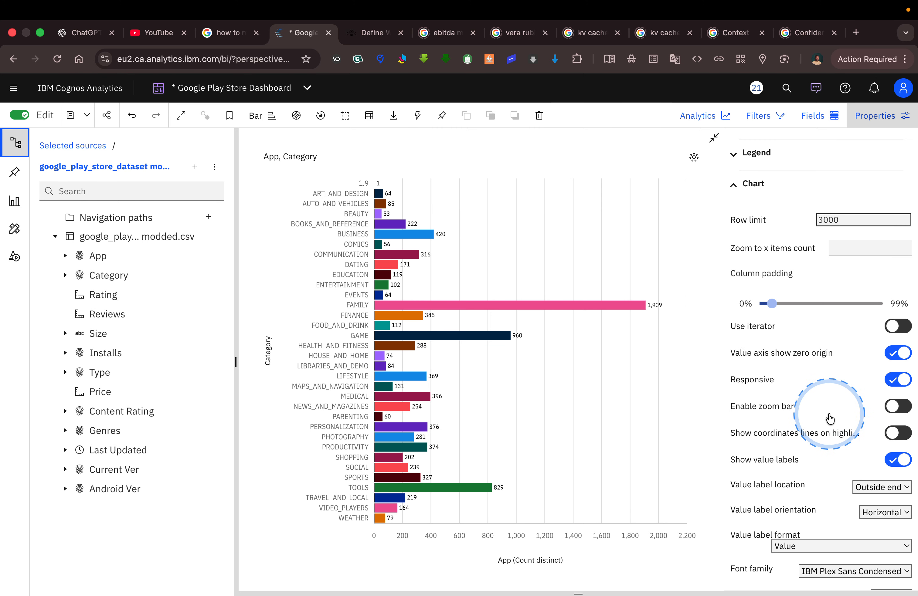
scroll(829, 418, "down", 3)
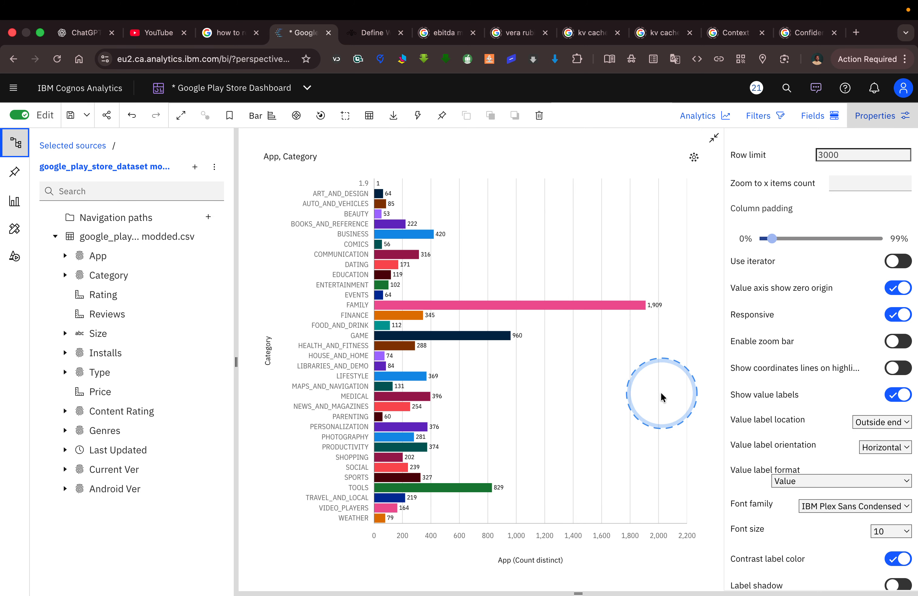
scroll(789, 432, "down", 1)
scroll(789, 432, "down", 8)
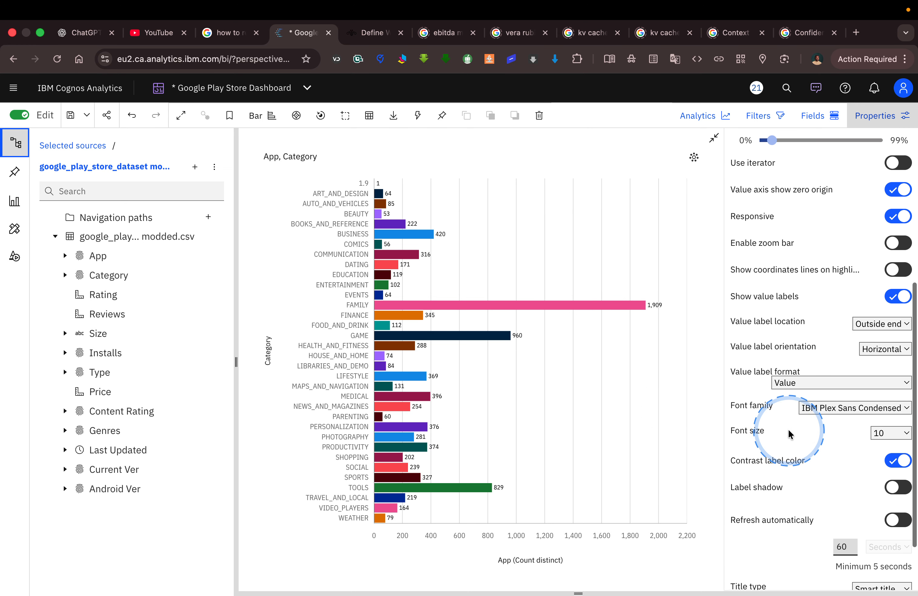
scroll(790, 434, "up", 15)
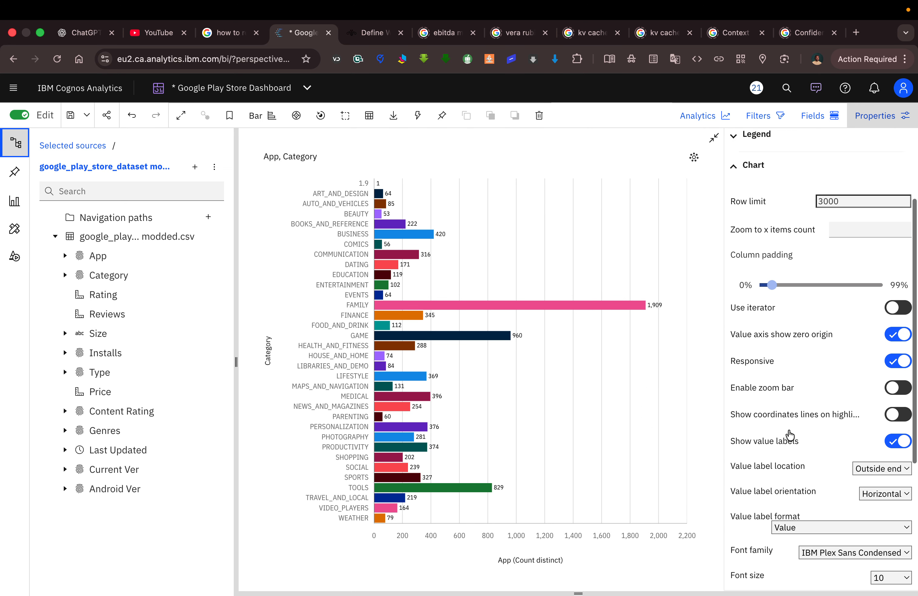
left_click(749, 288)
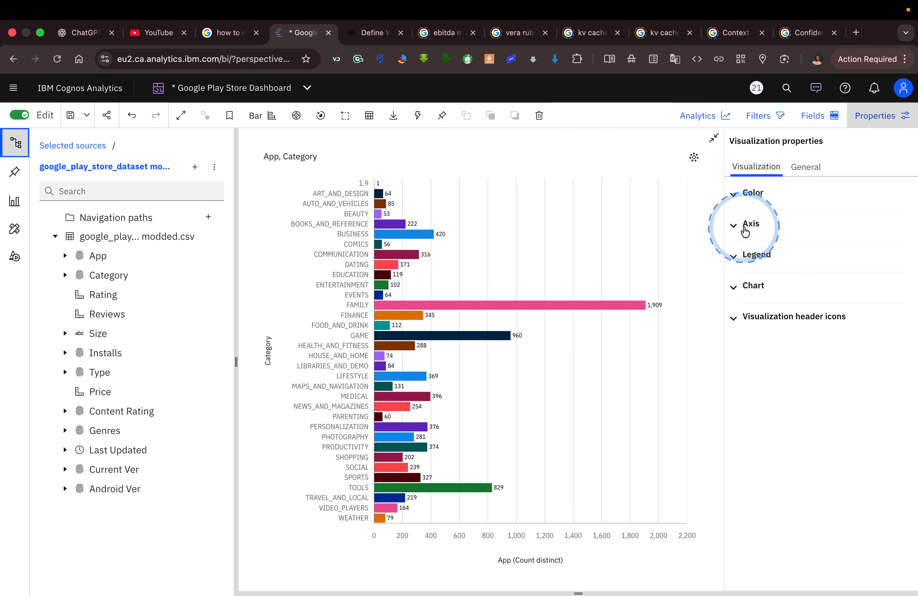
Hide the item axis title and the value axis title of the category bar chart.
left_click(745, 228)
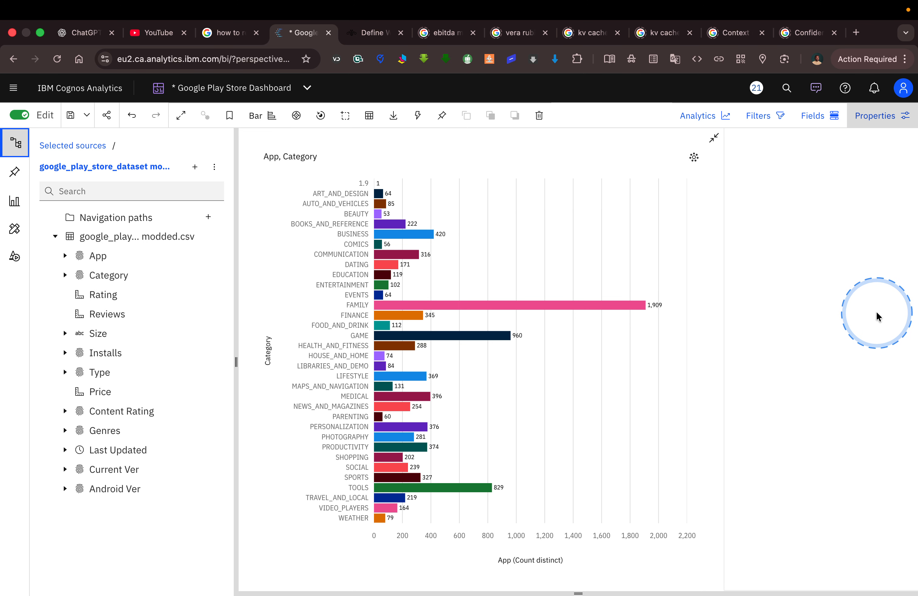
scroll(853, 315, "down", 2)
scroll(854, 315, "down", 10)
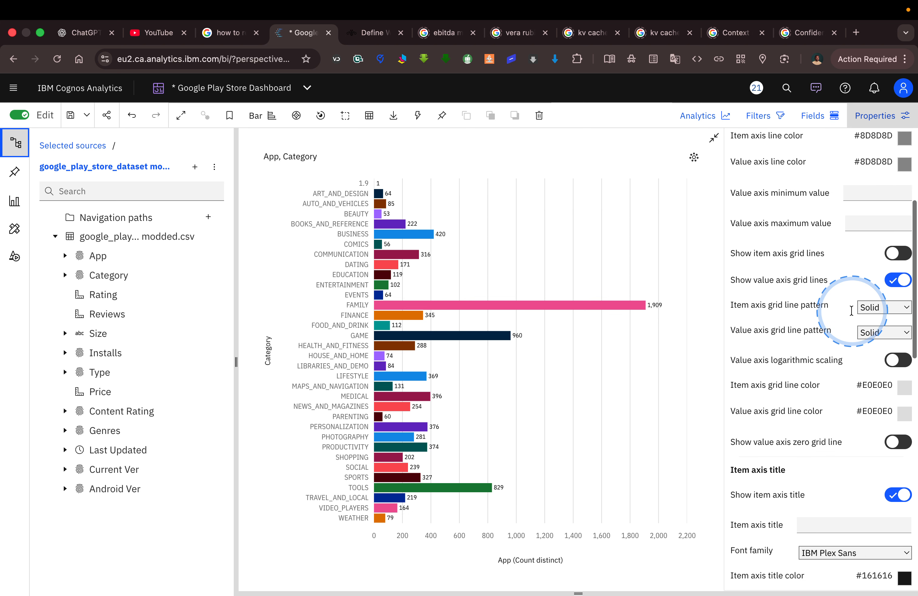
scroll(853, 316, "down", 1)
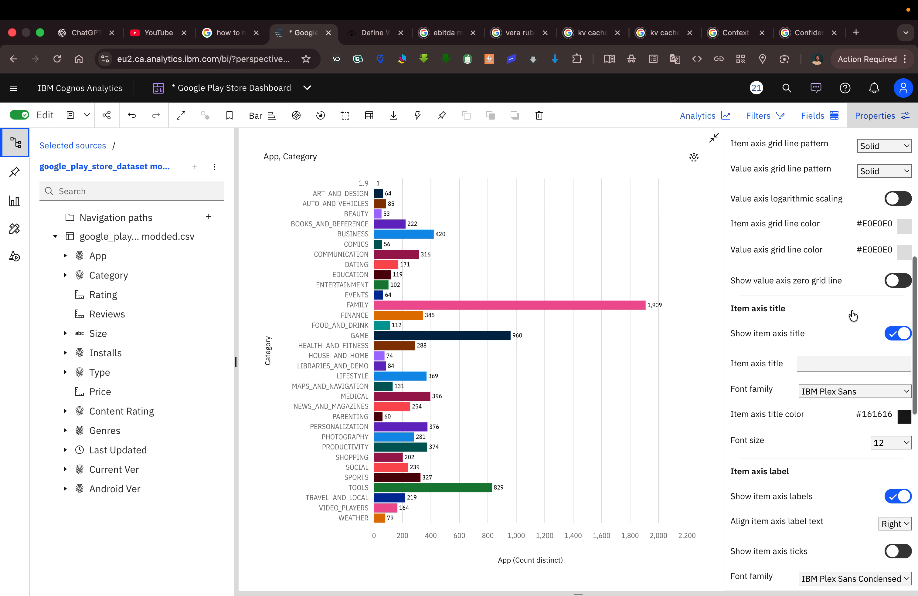
left_click(897, 336)
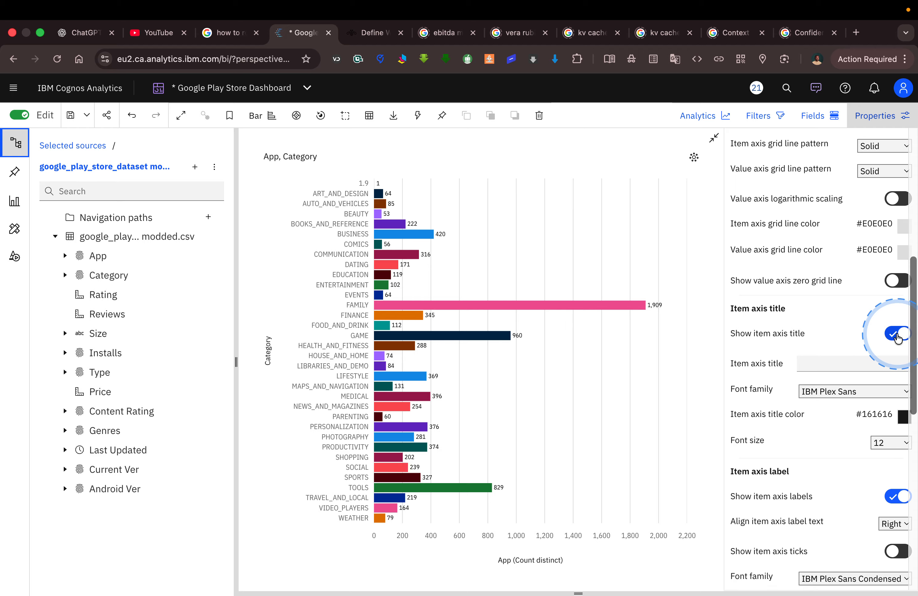
left_click(893, 335)
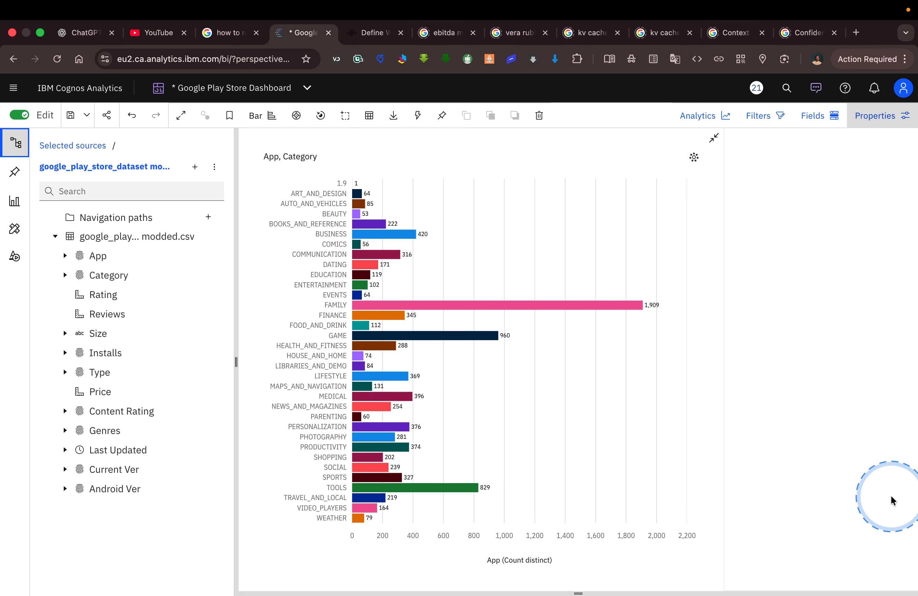
scroll(840, 463, "down", 6)
scroll(841, 469, "down", 2)
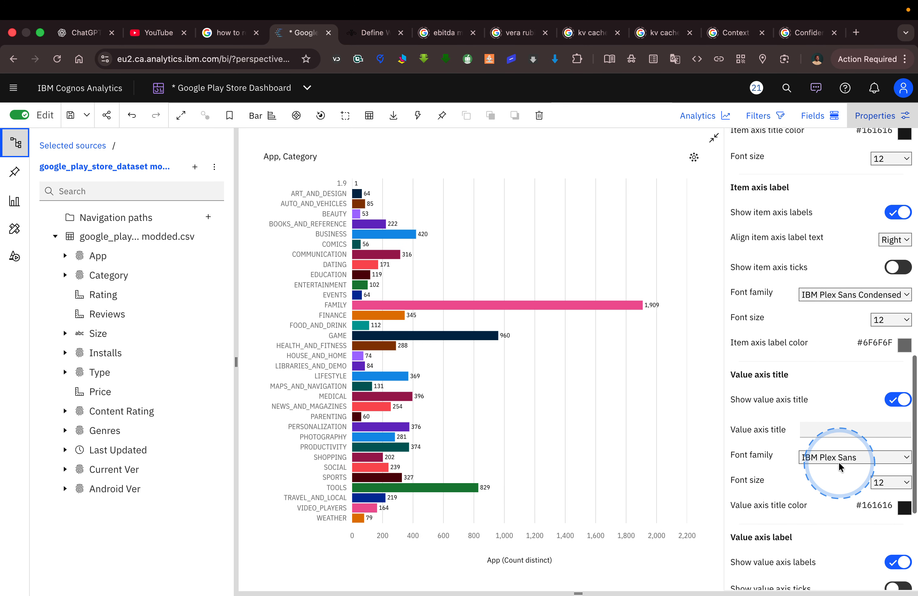
left_click(895, 400)
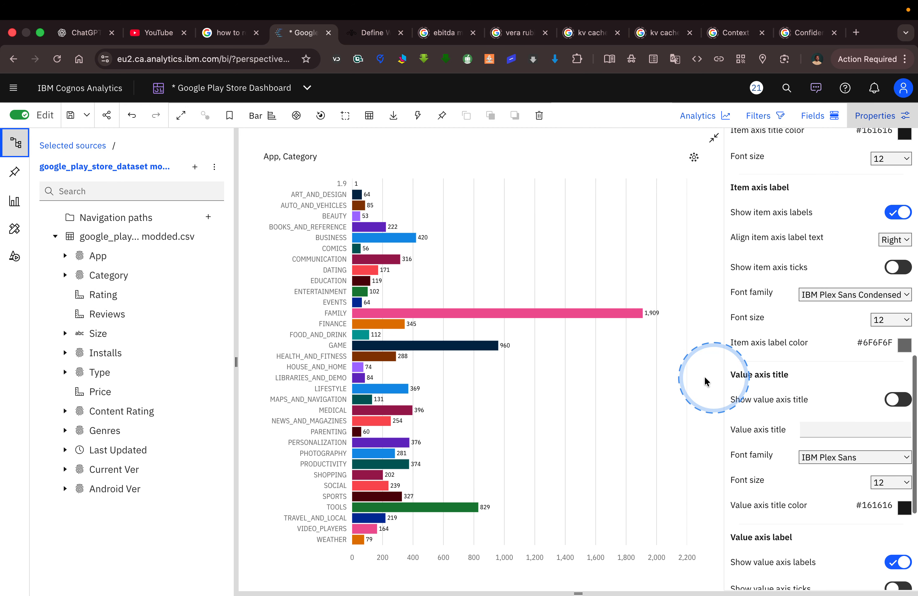
Examine the Top Categories bars on the Tableau Public dashboard and hide the bar chart's value axis grid lines.
key("ctrl+Left")
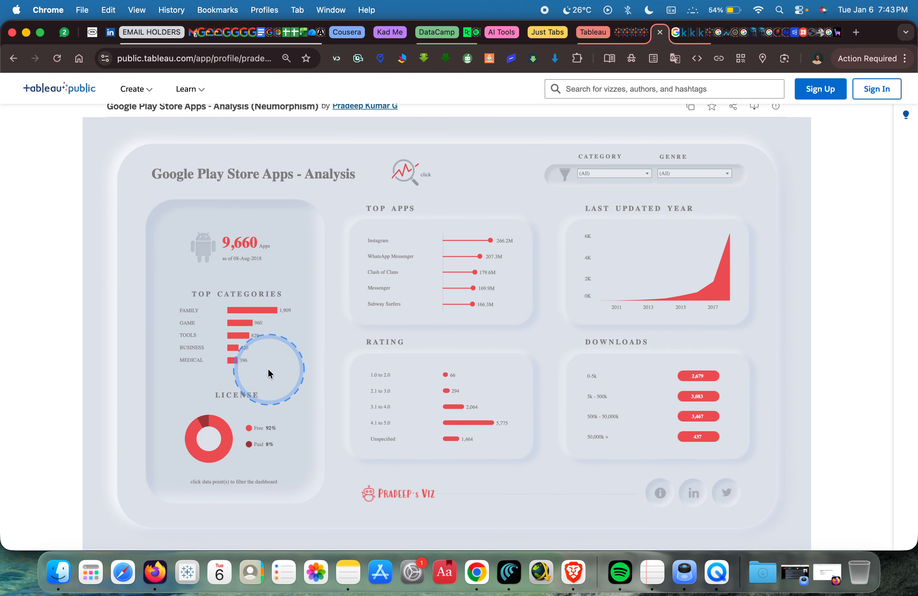
key("ctrl+alt+m")
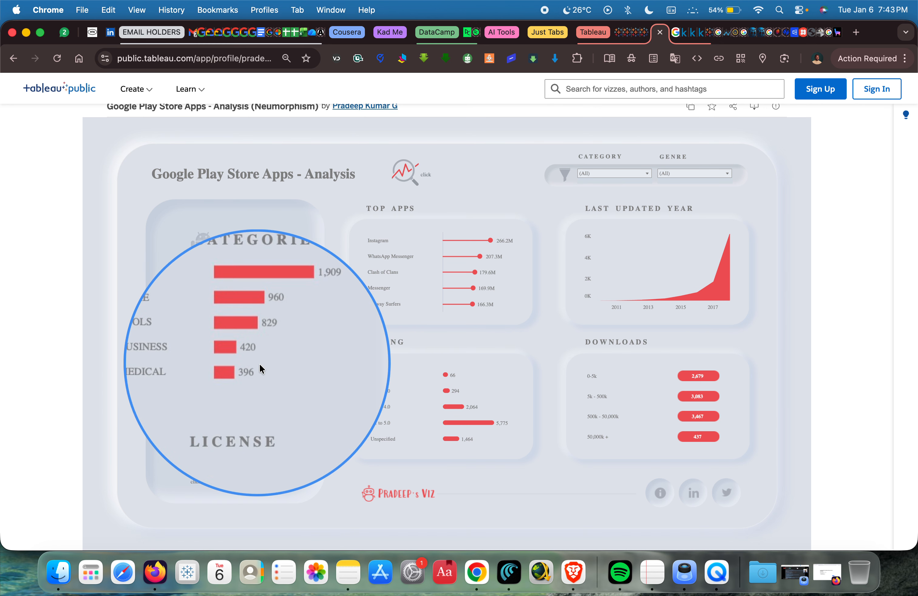
key("ctrl+alt+m")
key("ctrl+Right")
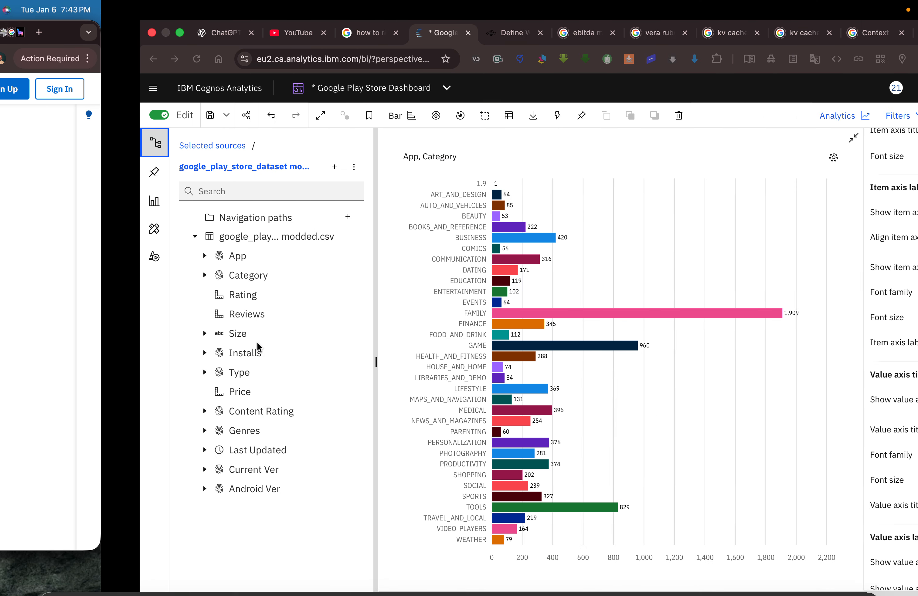
scroll(793, 344, "down", 5)
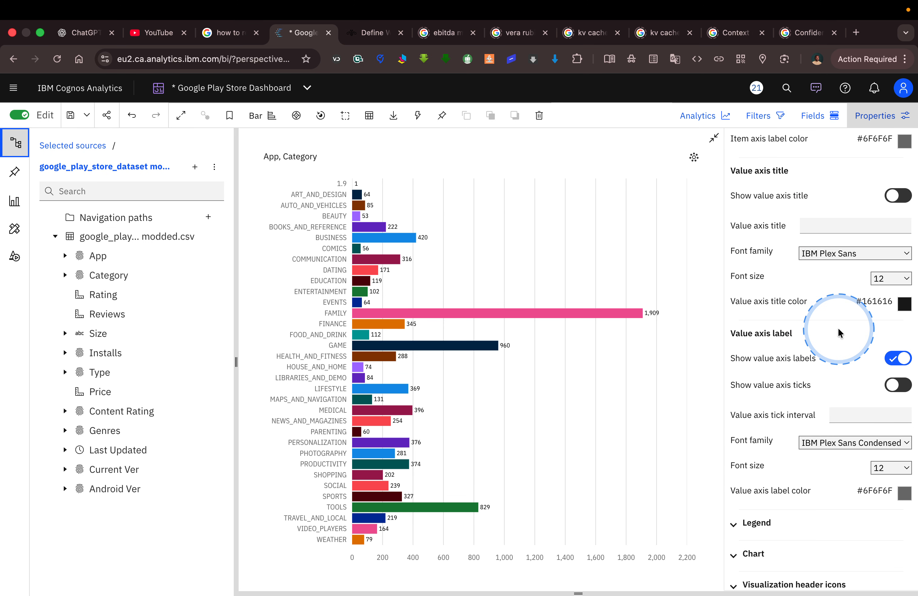
scroll(846, 329, "down", 1)
scroll(846, 329, "up", 1)
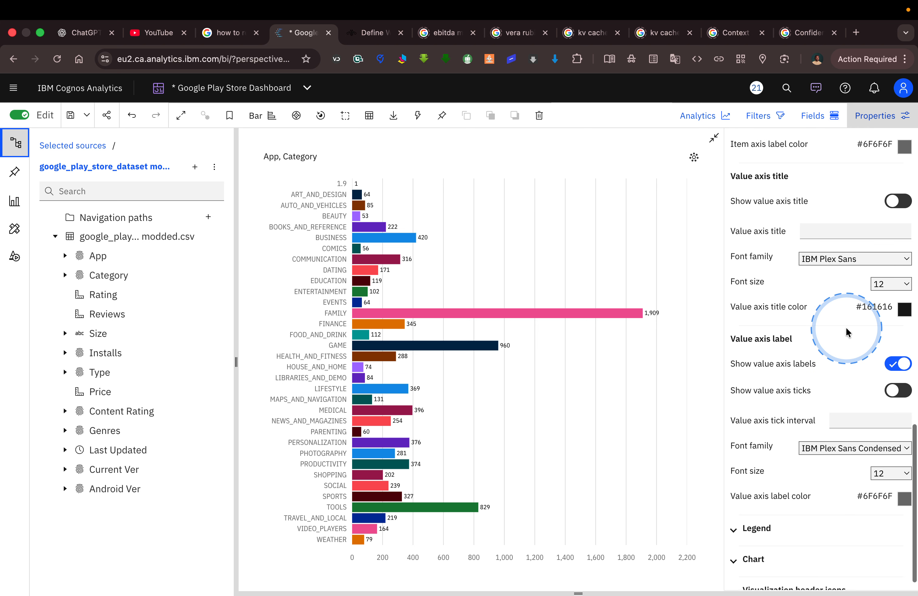
scroll(846, 327, "up", 6)
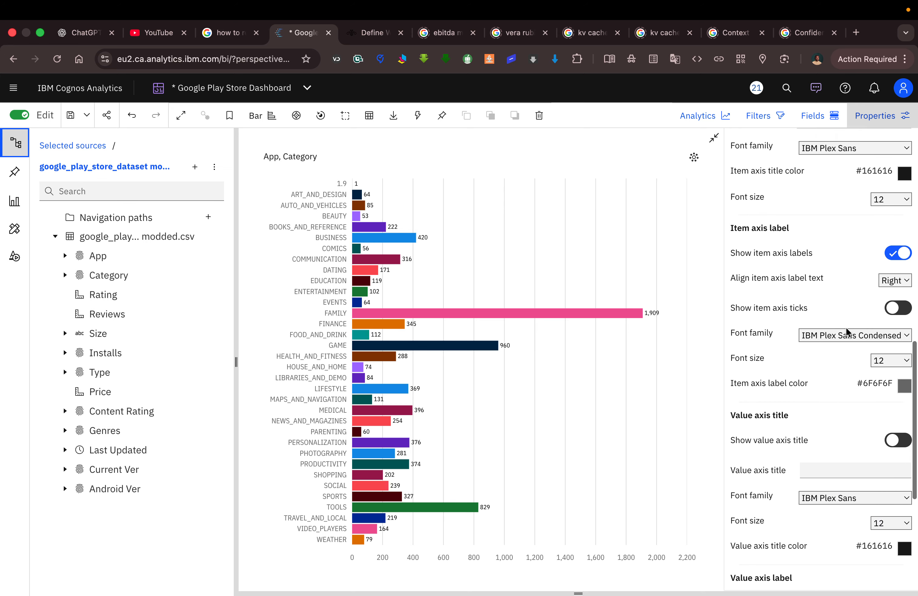
scroll(846, 331, "up", 3)
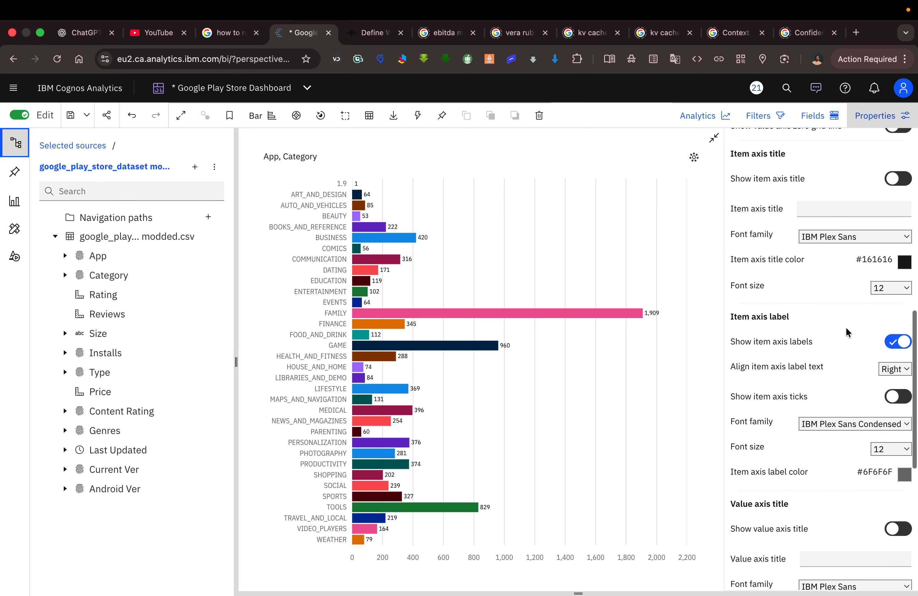
scroll(846, 327, "up", 10)
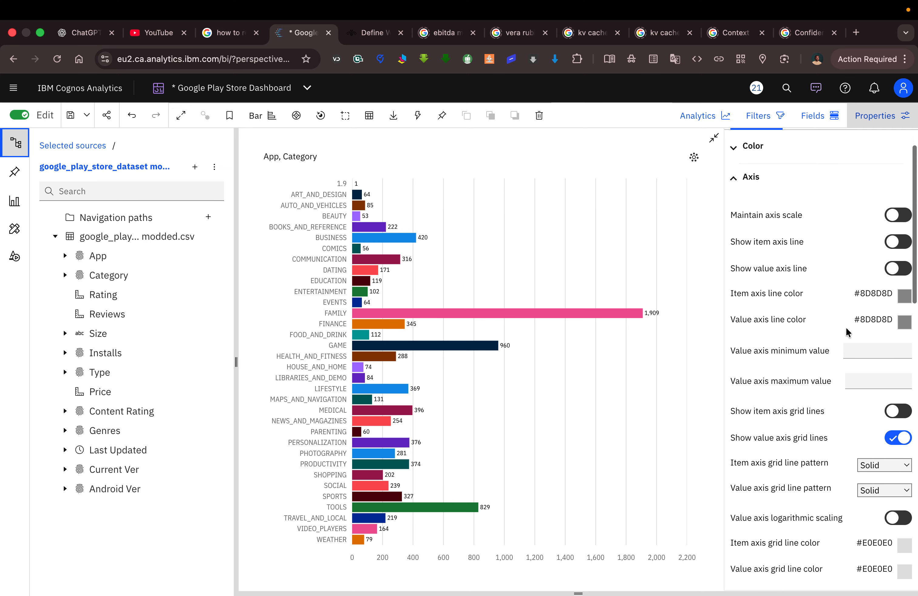
scroll(846, 326, "down", 2)
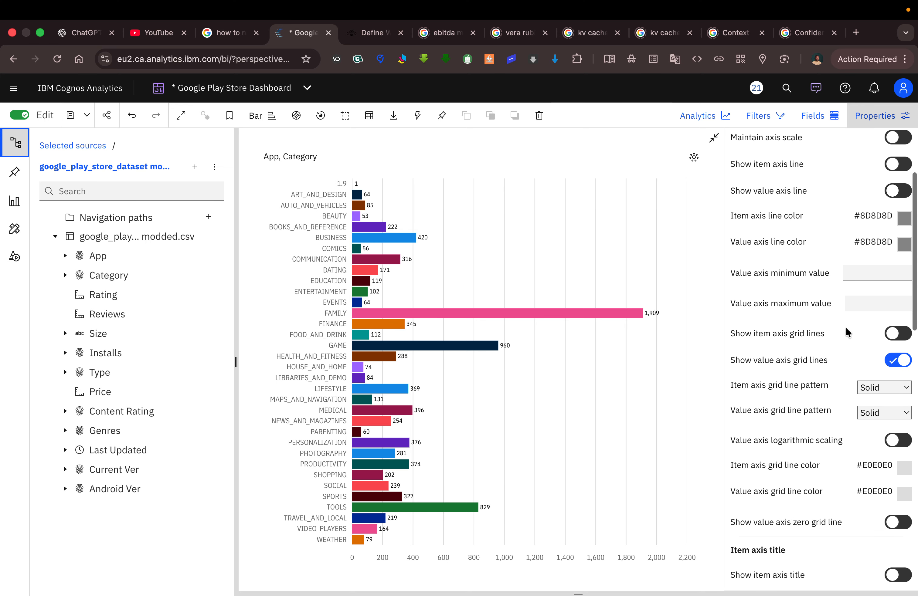
left_click(894, 362)
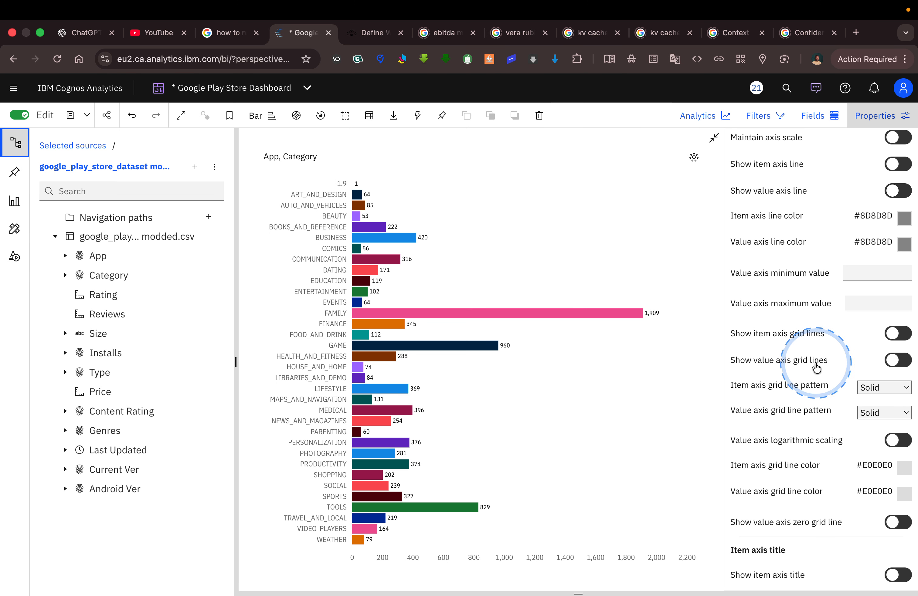
Review the chart's remaining axis title and label settings and expand the Chart property group.
scroll(818, 368, "up", 3)
scroll(821, 370, "down", 12)
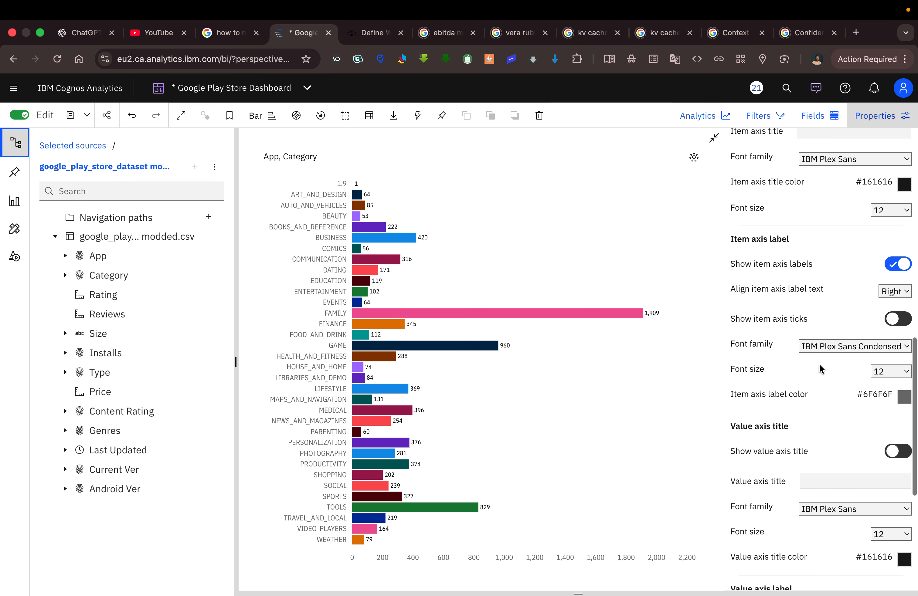
scroll(821, 370, "down", 3)
scroll(820, 368, "down", 5)
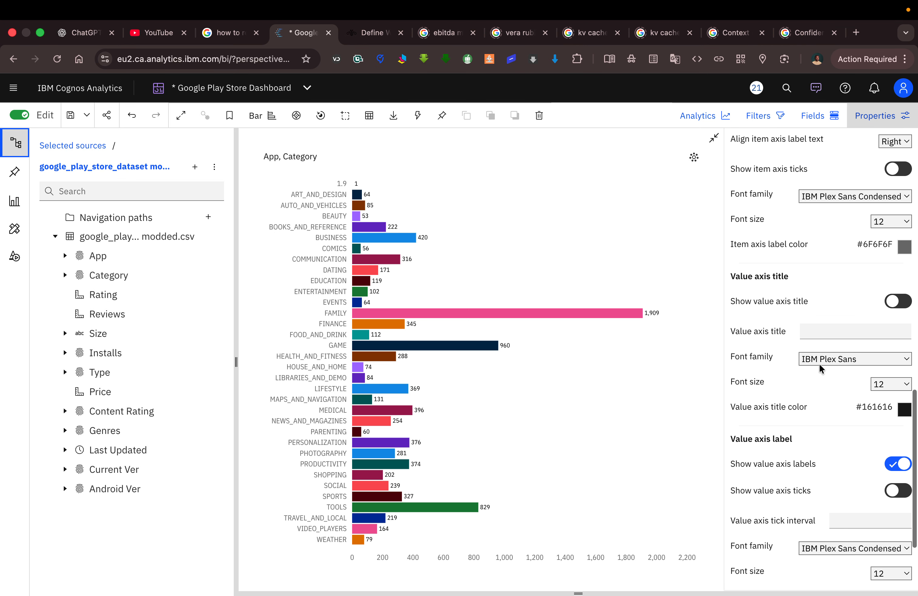
scroll(821, 369, "down", 1)
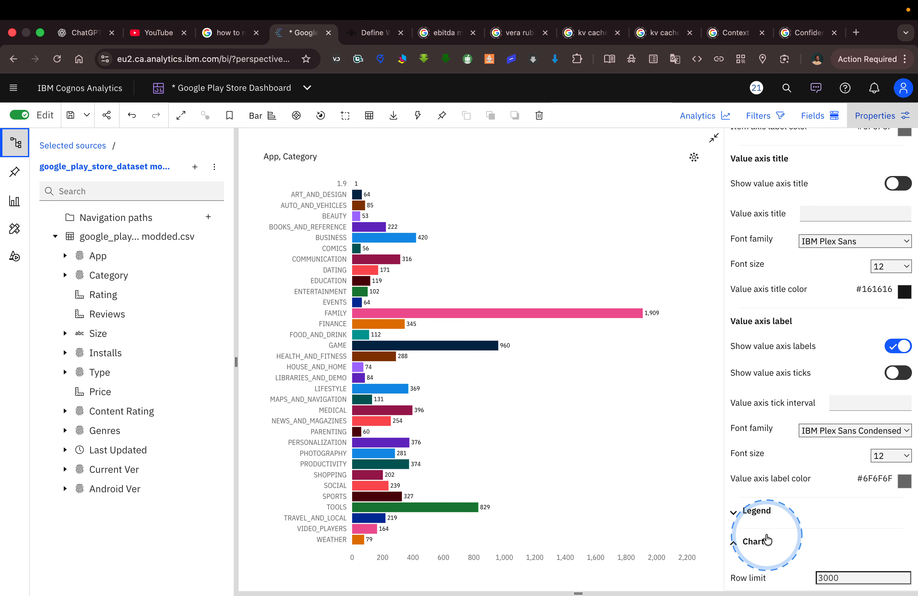
scroll(768, 540, "down", 9)
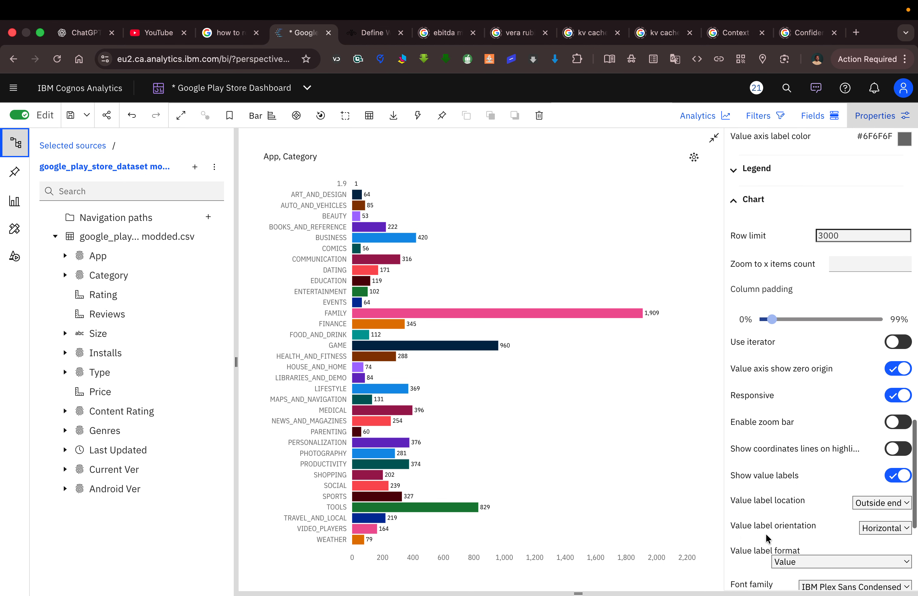
scroll(769, 538, "down", 1)
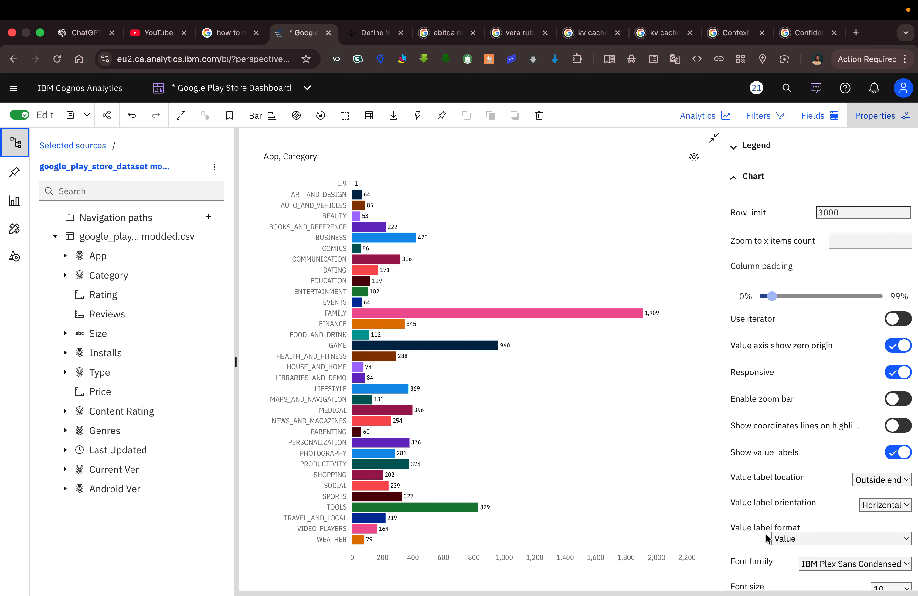
Check the Tableau Public reference and try the bar chart without the value axis zero origin, restoring the option.
key("ctrl+Left")
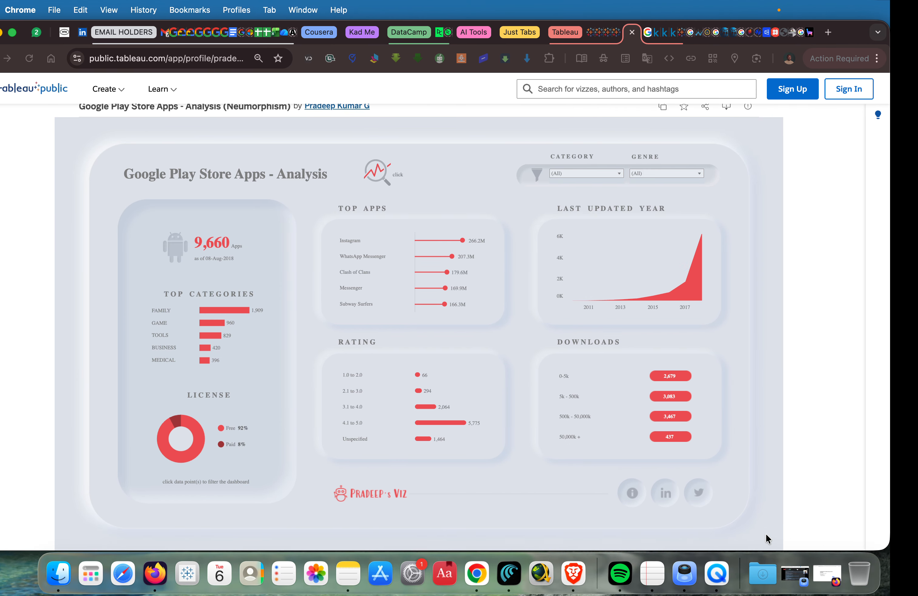
key("ctrl+Right")
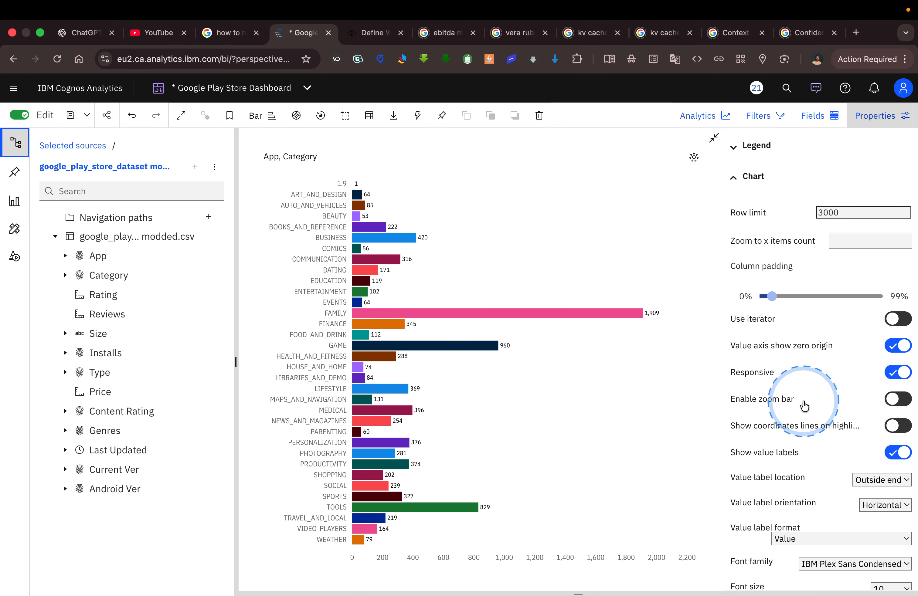
left_click(892, 348)
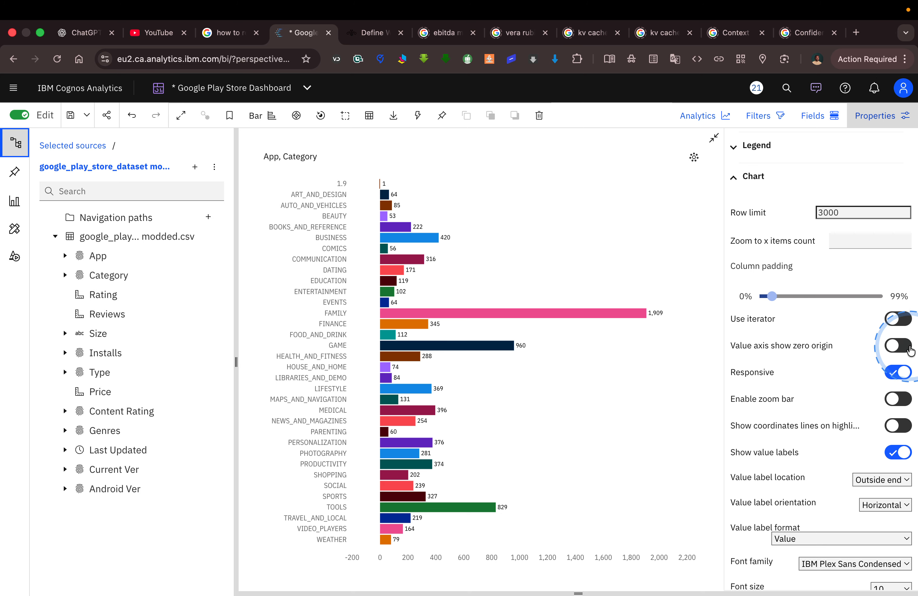
left_click(909, 347)
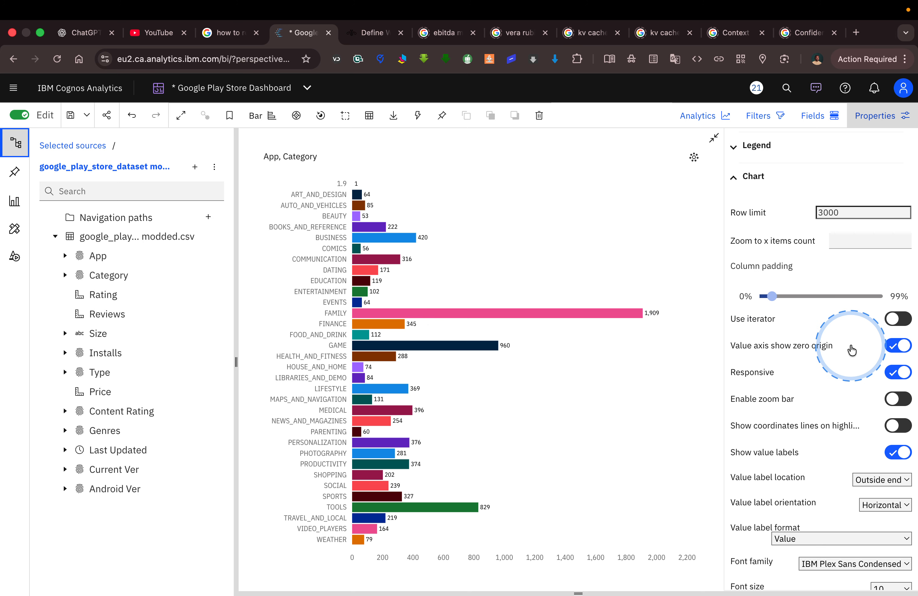
Review the chart's value label, title and axis label settings and return the maximized chart to its place on the dashboard.
scroll(852, 351, "down", 5)
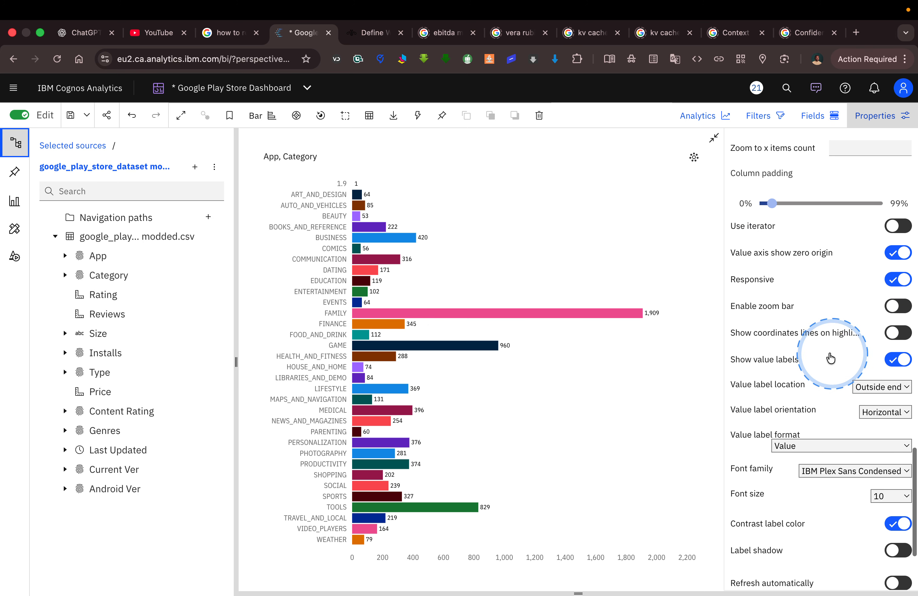
scroll(795, 363, "down", 4)
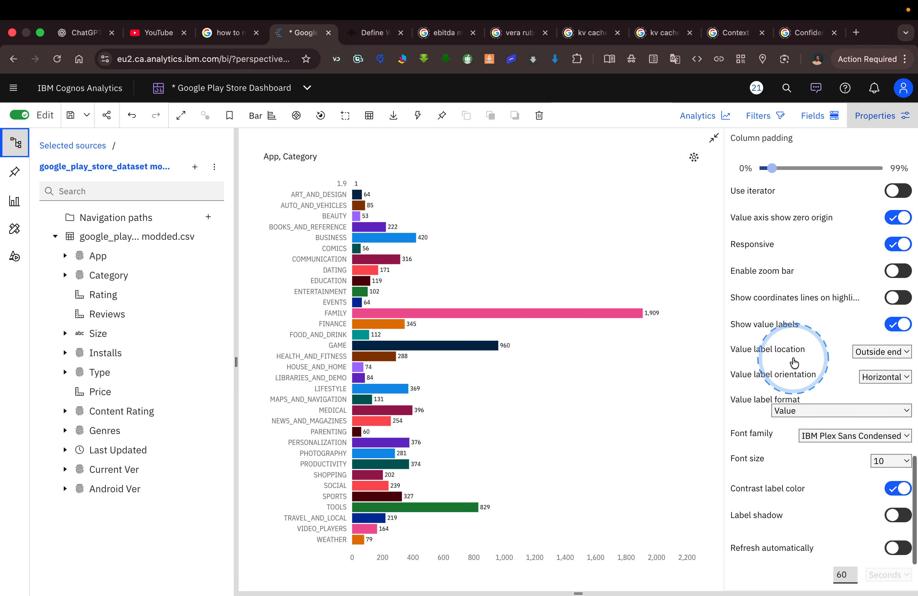
scroll(793, 361, "down", 1)
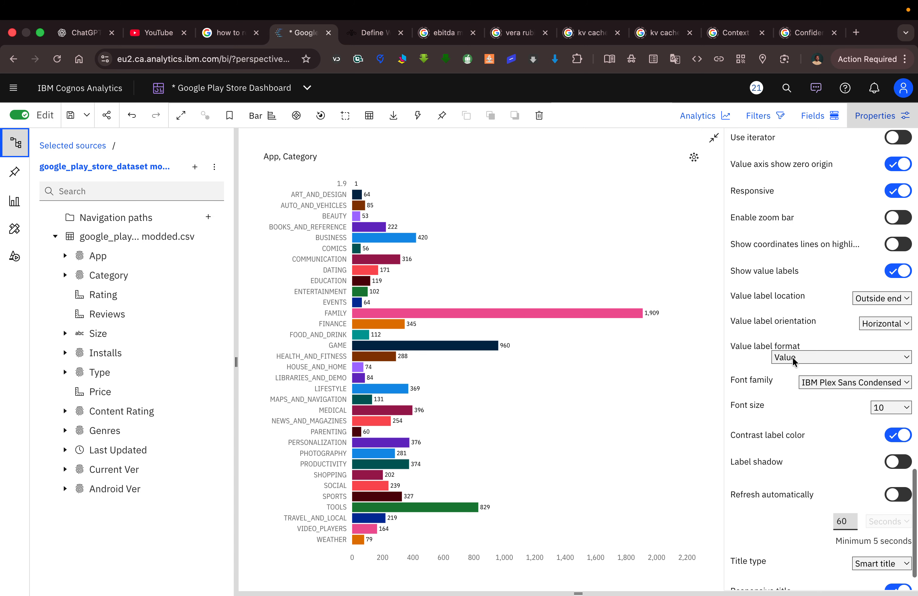
scroll(793, 360, "down", 3)
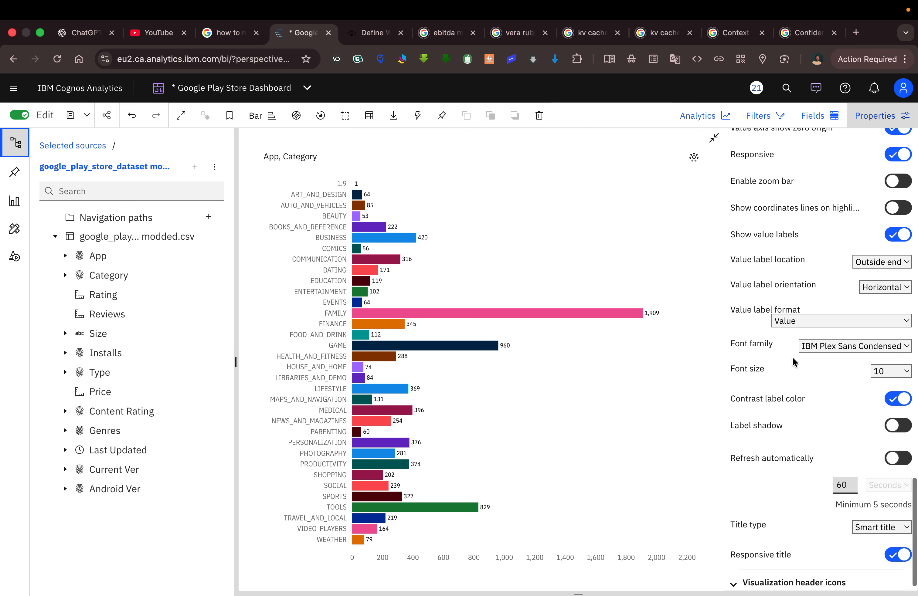
scroll(792, 357, "down", 1)
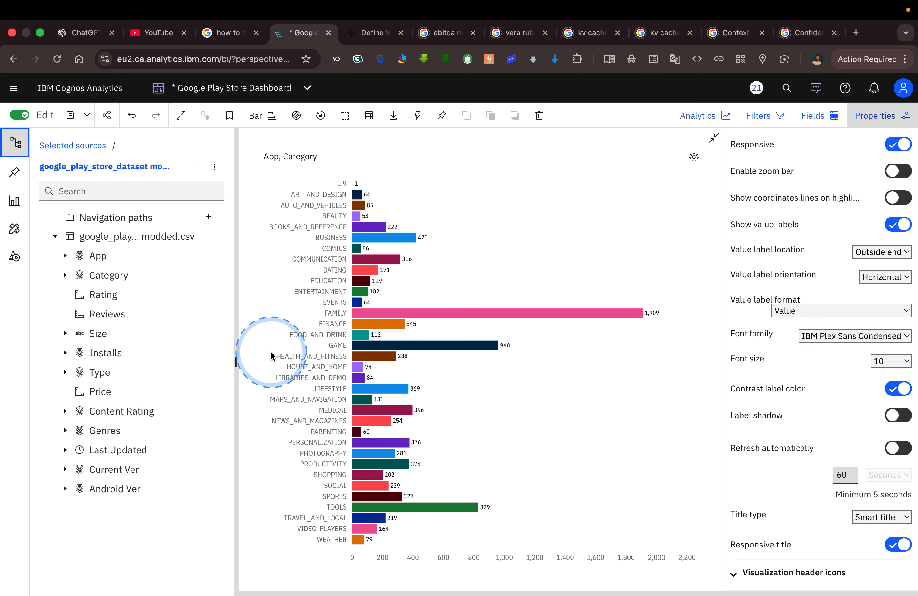
scroll(804, 286, "up", 3)
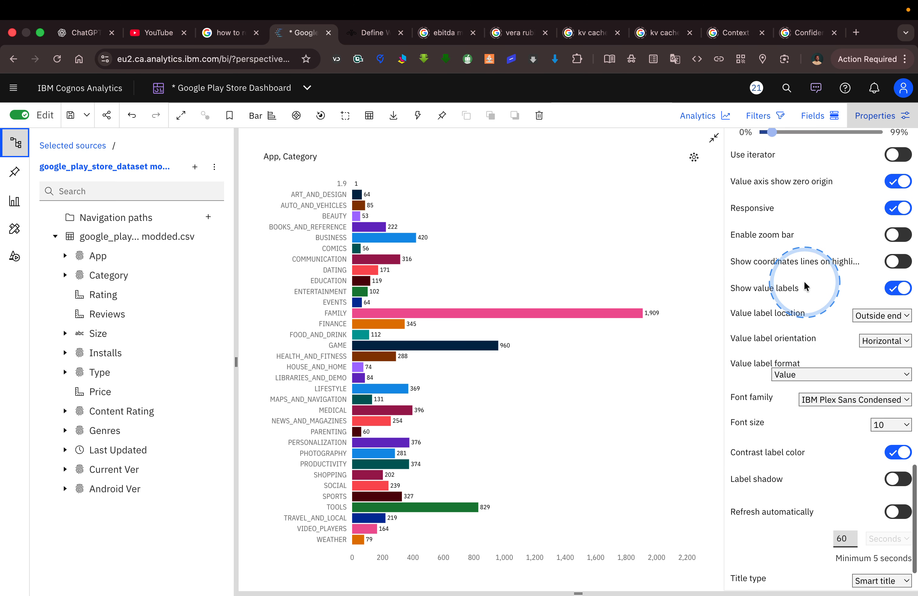
scroll(803, 286, "up", 15)
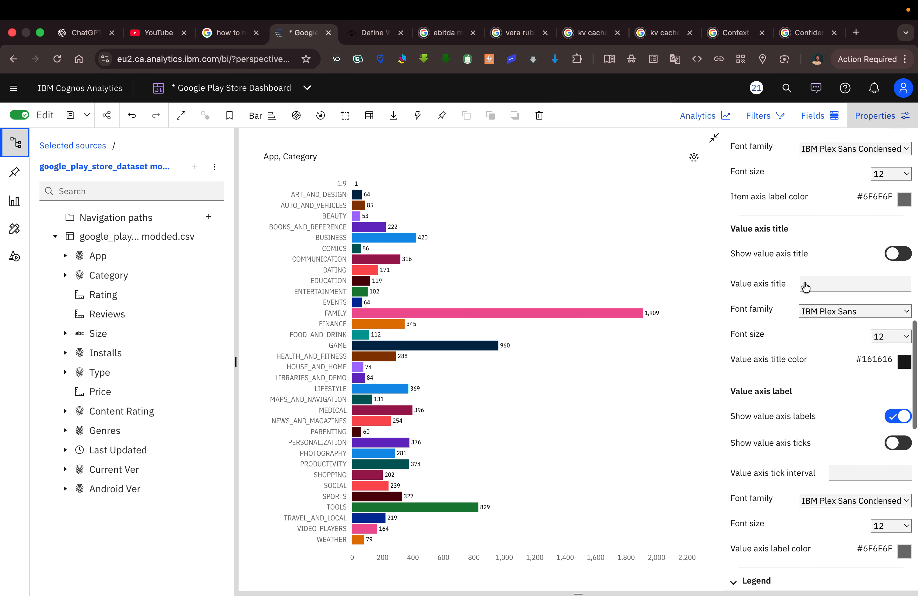
scroll(805, 287, "up", 3)
scroll(804, 285, "down", 5)
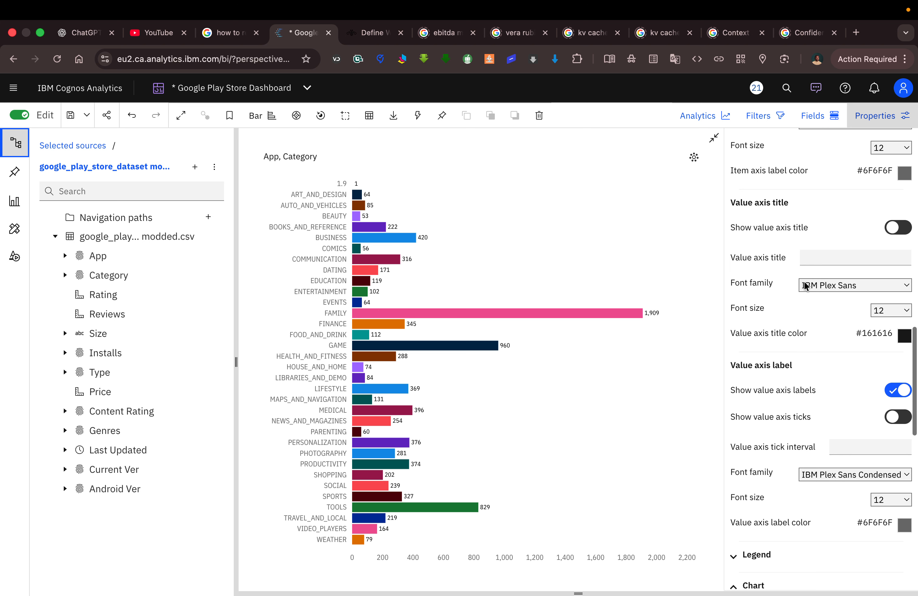
scroll(804, 282, "up", 3)
left_click(713, 140)
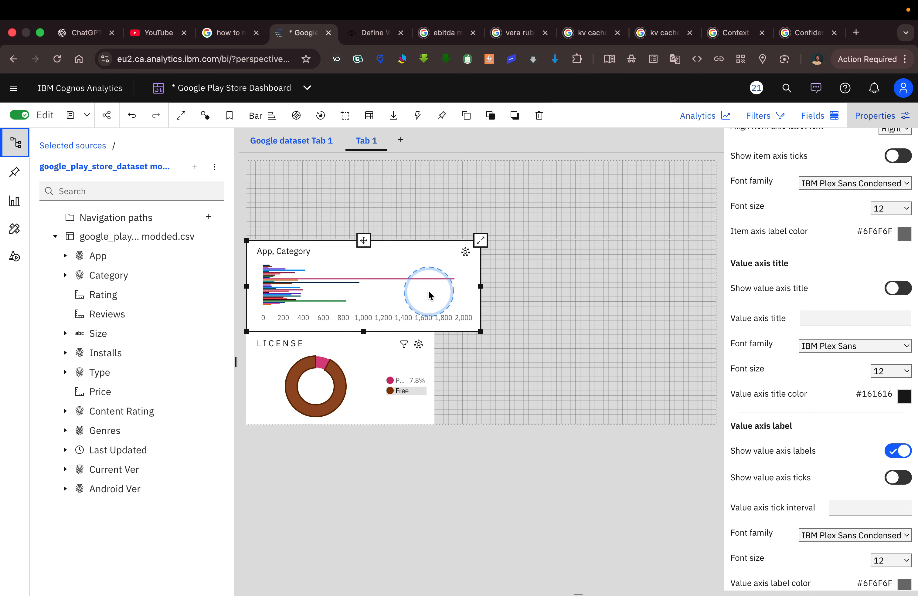
Narrow the App, Category bar chart to line up with the width of the LICENSE donut chart below it.
left_click_drag(480, 286, 426, 300)
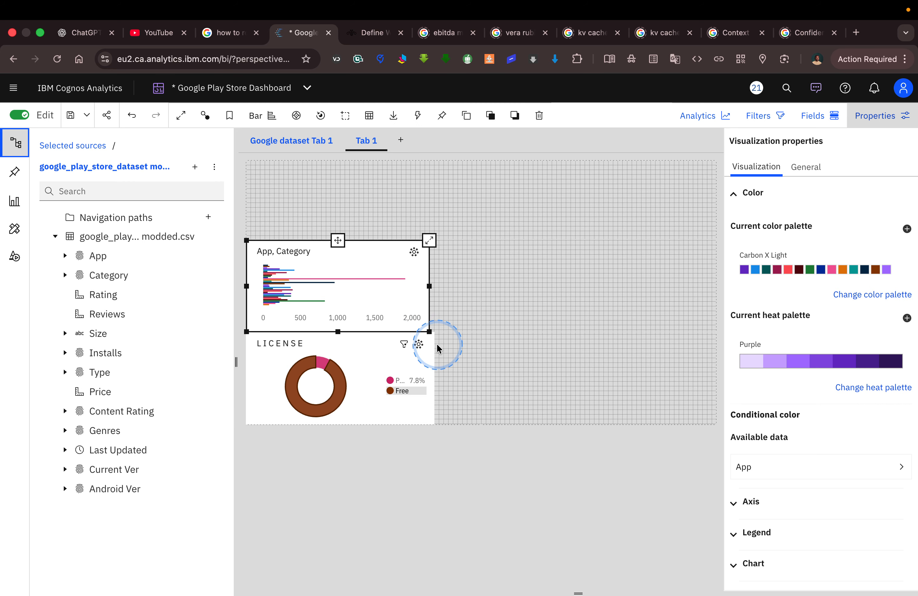
left_click_drag(437, 345, 439, 342)
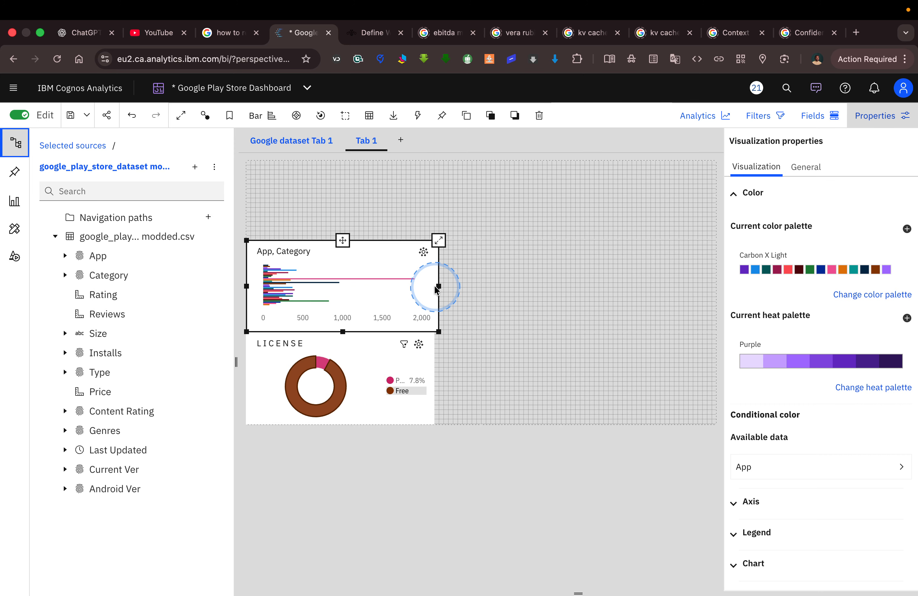
left_click_drag(432, 293, 433, 350)
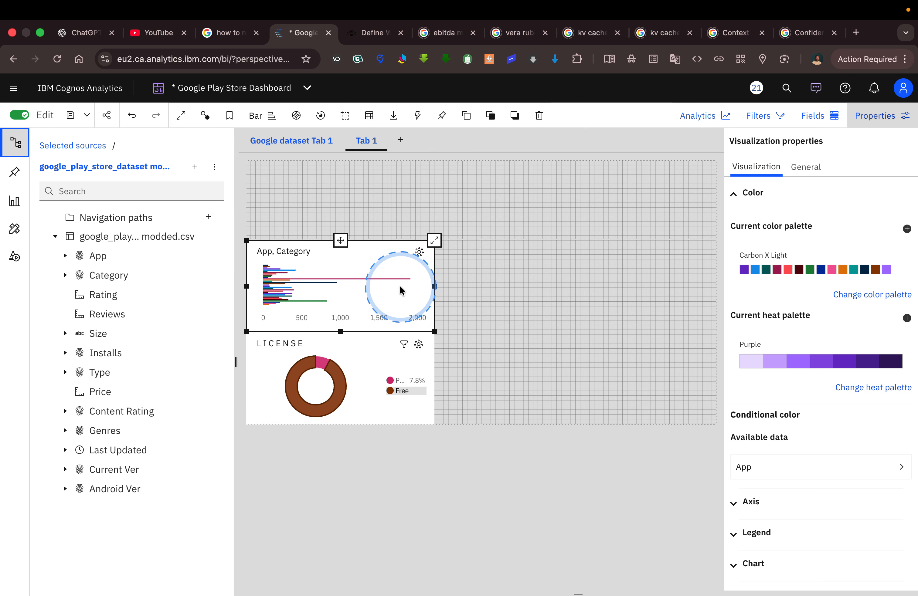
Examine the total apps figure above Top Categories on the Tableau Public reference dashboard and return to the Cognos dashboard.
key("ctrl+Left")
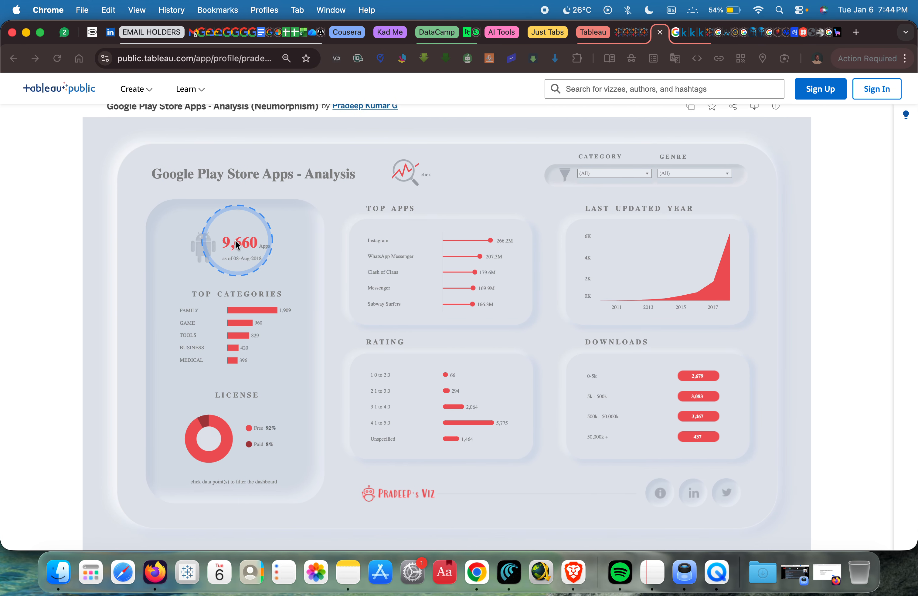
key("ctrl+alt+m")
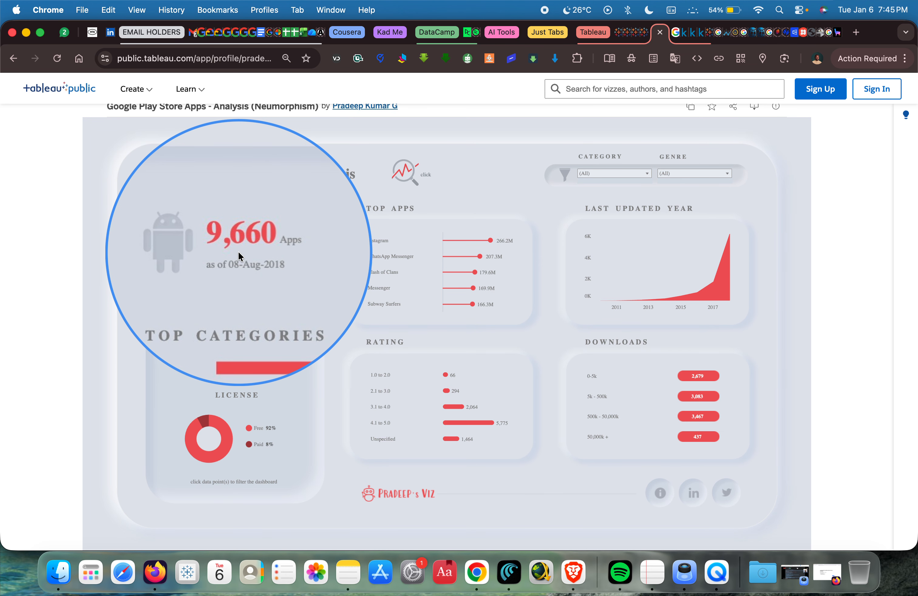
key("ctrl+alt+m")
key("ctrl+Right")
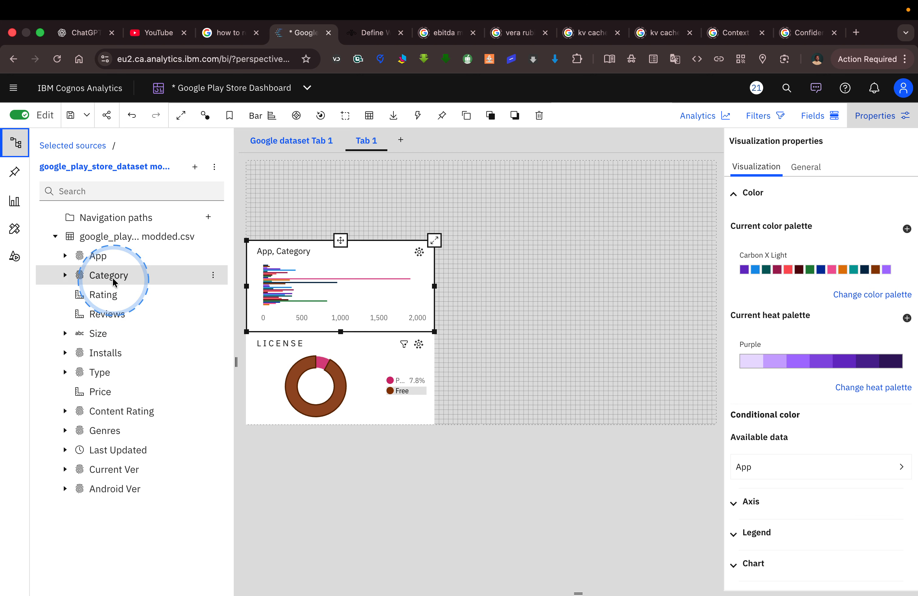
Add the App field to the empty area above the bar chart and show it as a Summary visualization.
left_click_drag(106, 258, 474, 211)
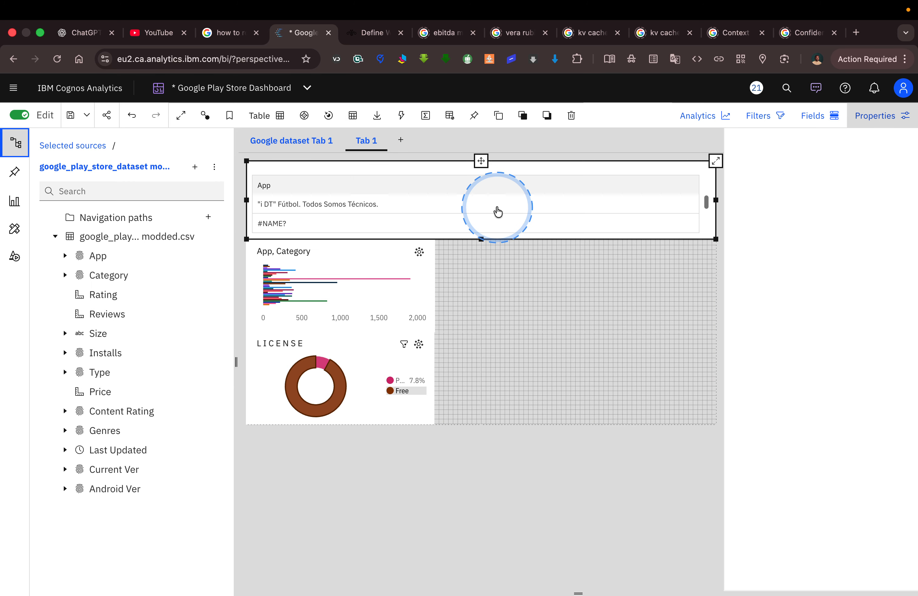
left_click(281, 117)
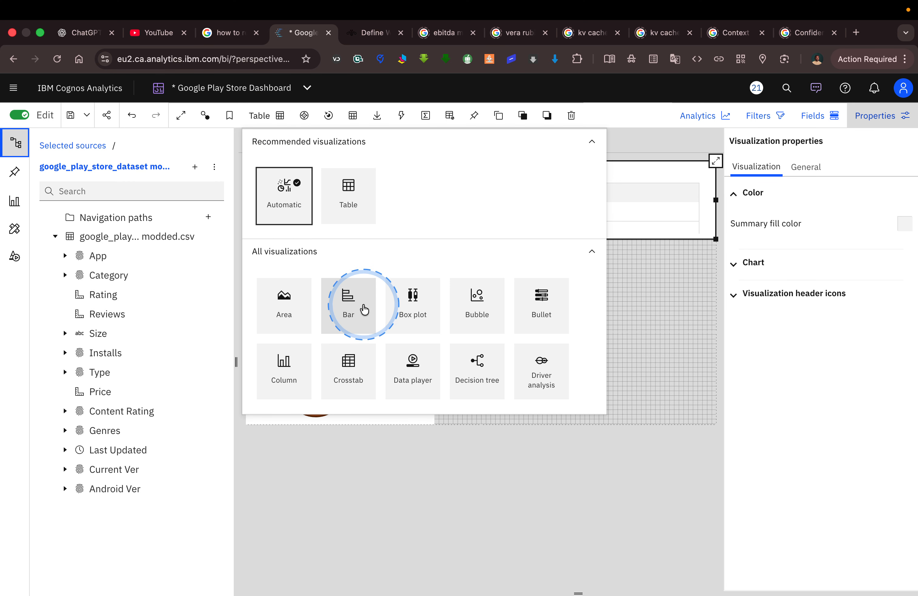
scroll(396, 312, "down", 3)
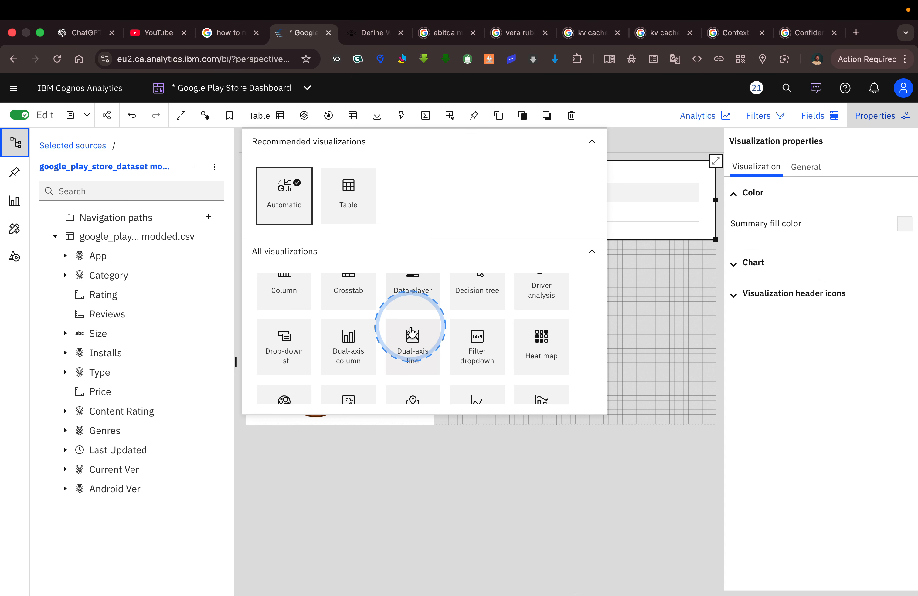
scroll(369, 350, "down", 3)
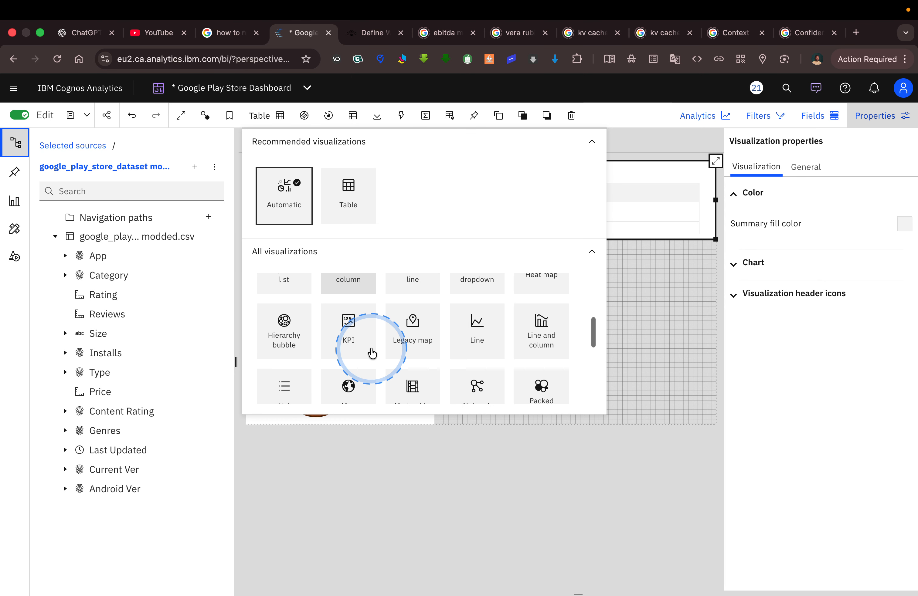
scroll(372, 353, "down", 5)
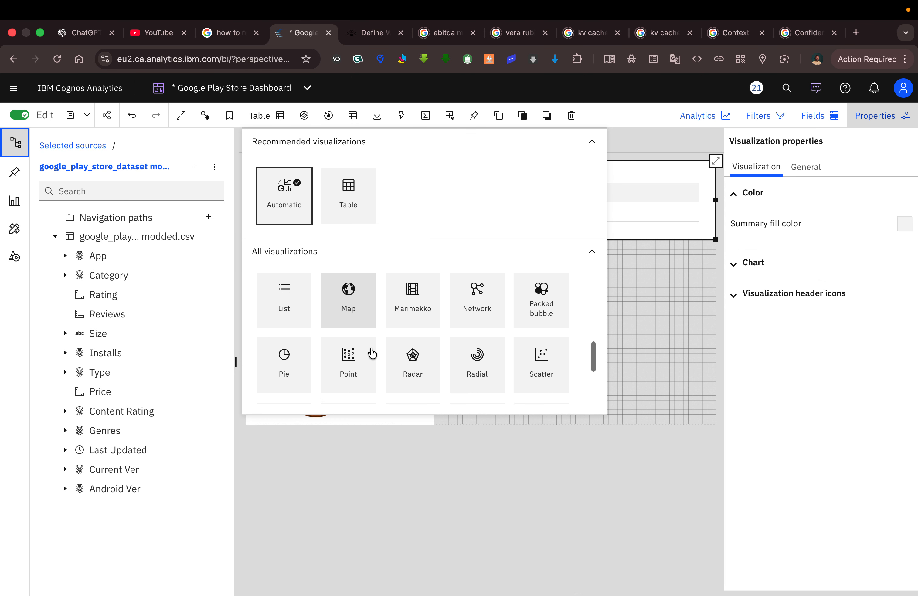
scroll(372, 353, "up", 1)
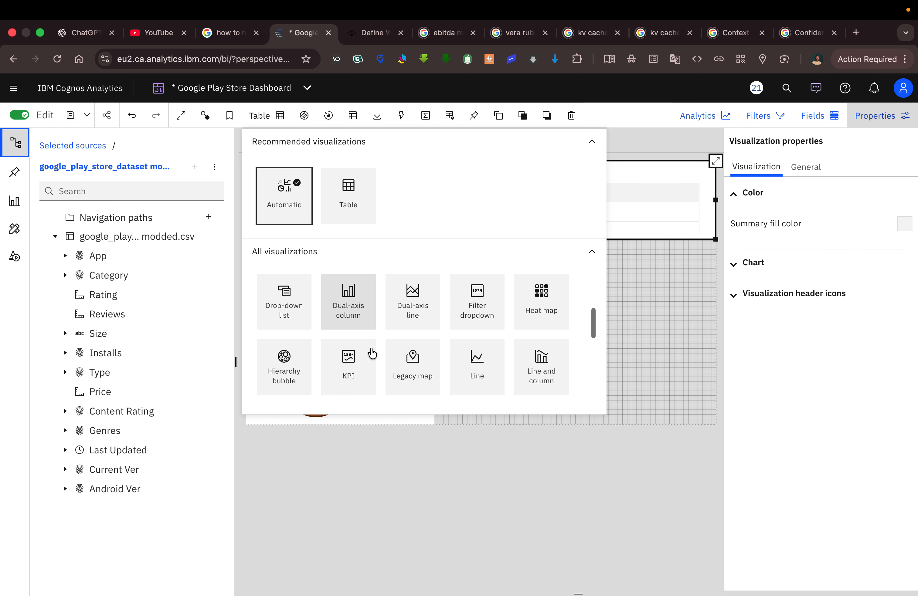
scroll(372, 353, "down", 1)
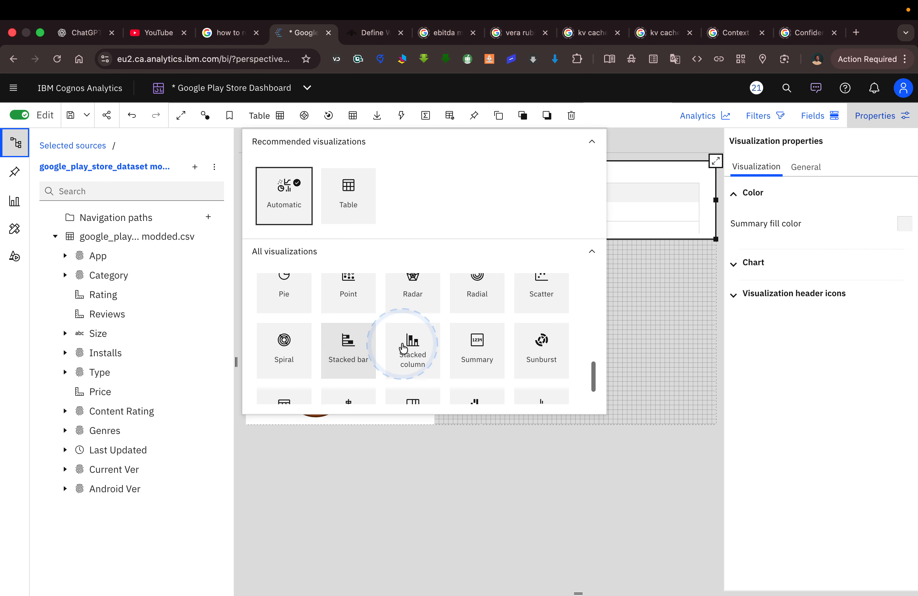
left_click(469, 353)
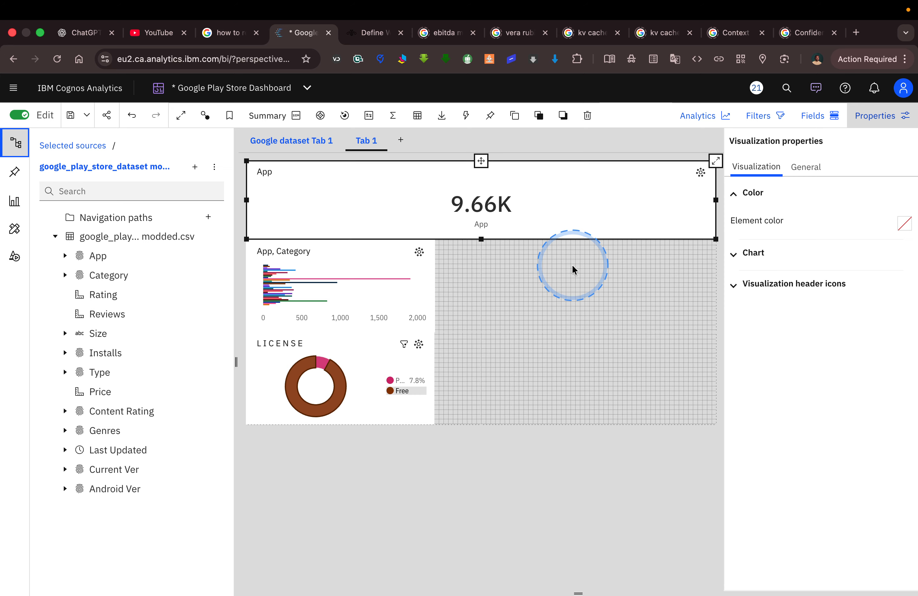
Check the Tableau Public reference and narrow the App summary to the same width as the bar chart beneath it.
key("ctrl+Left")
left_click(241, 248)
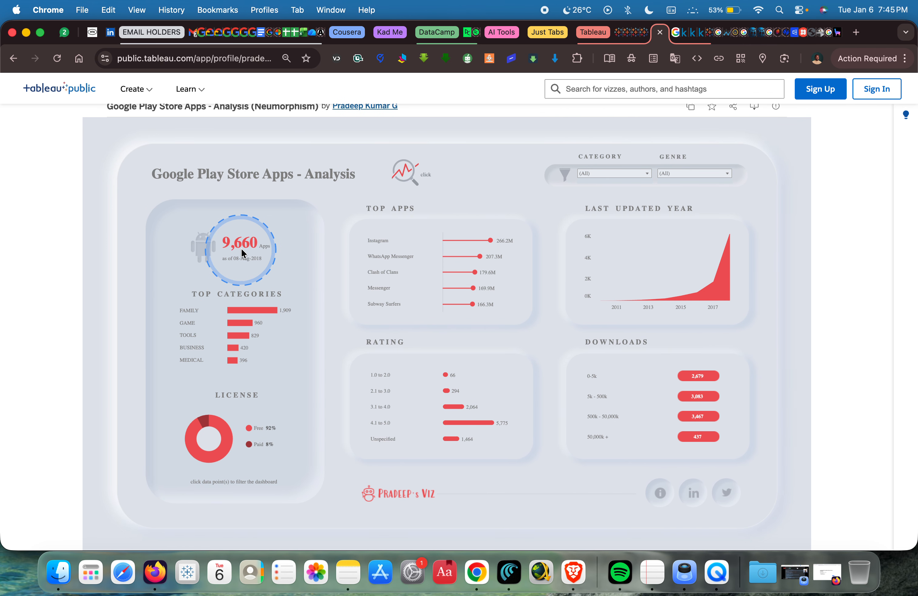
key("ctrl+Right")
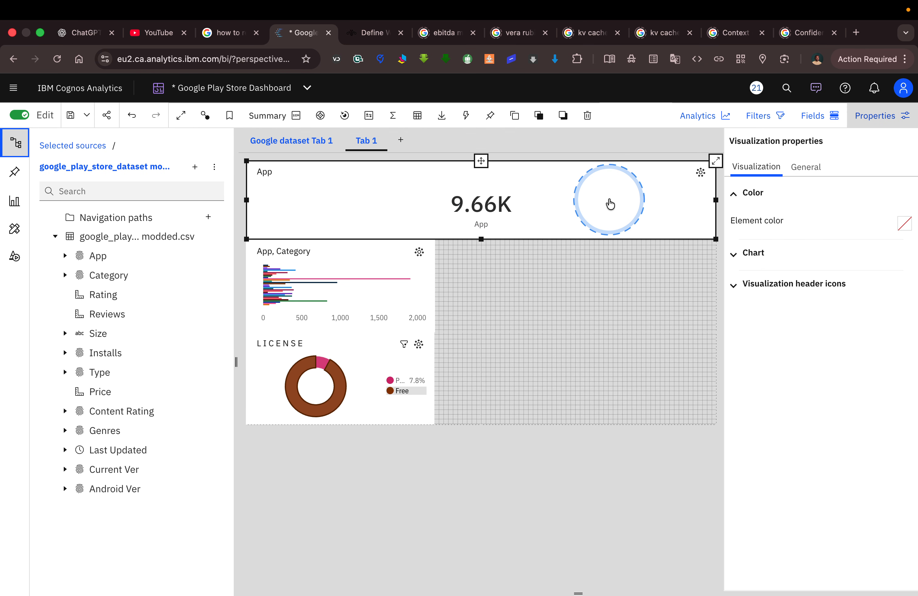
double_click(717, 200)
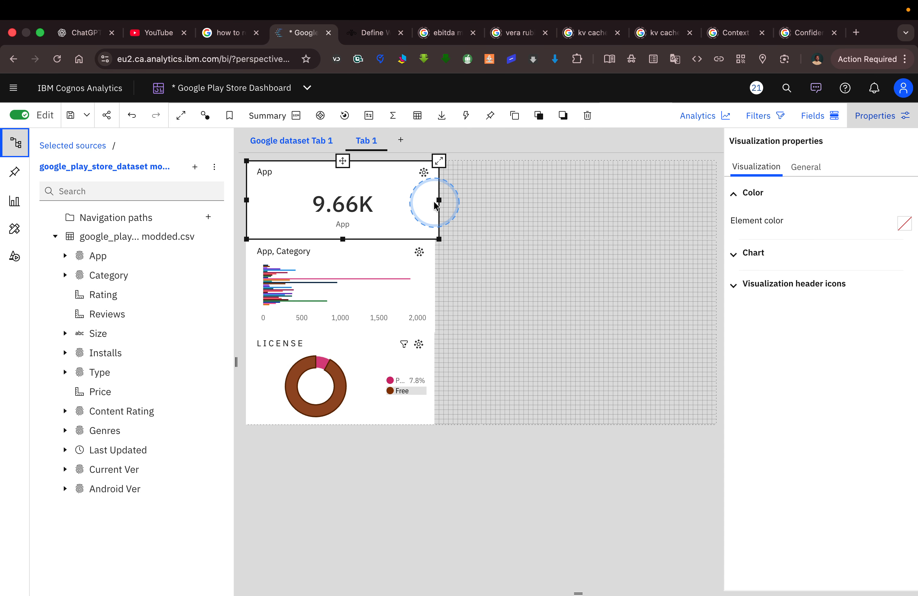
left_click_drag(433, 205, 436, 207)
key("ctrl+Left")
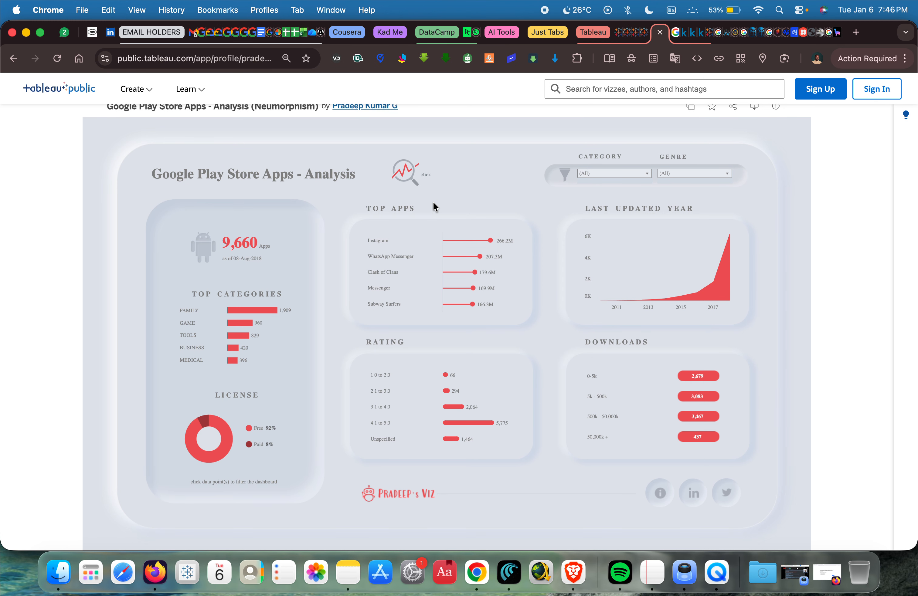
key("ctrl+Right")
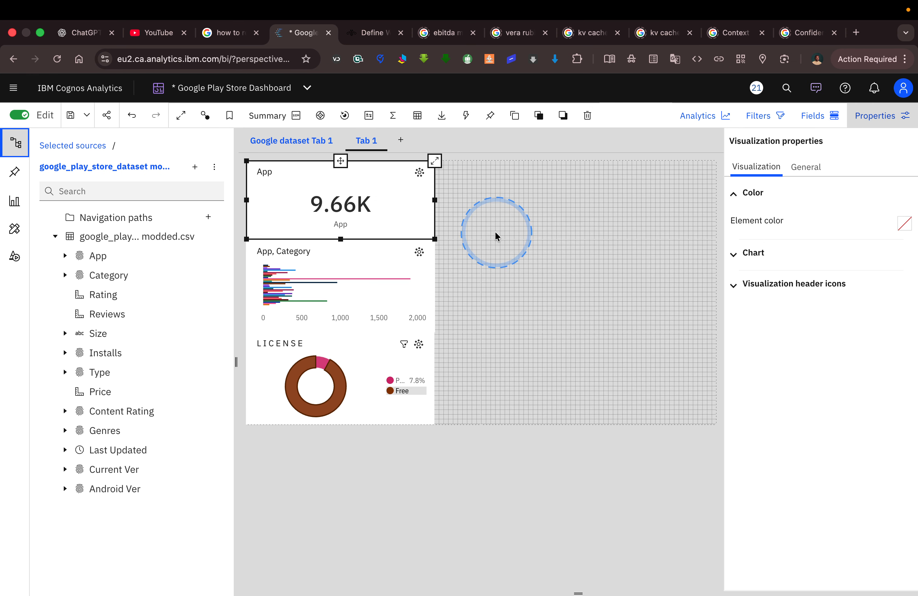
Rename the dashboard tab Tab 1 as GOOGLE APPSTORE DASHBOARD.
left_click(480, 224)
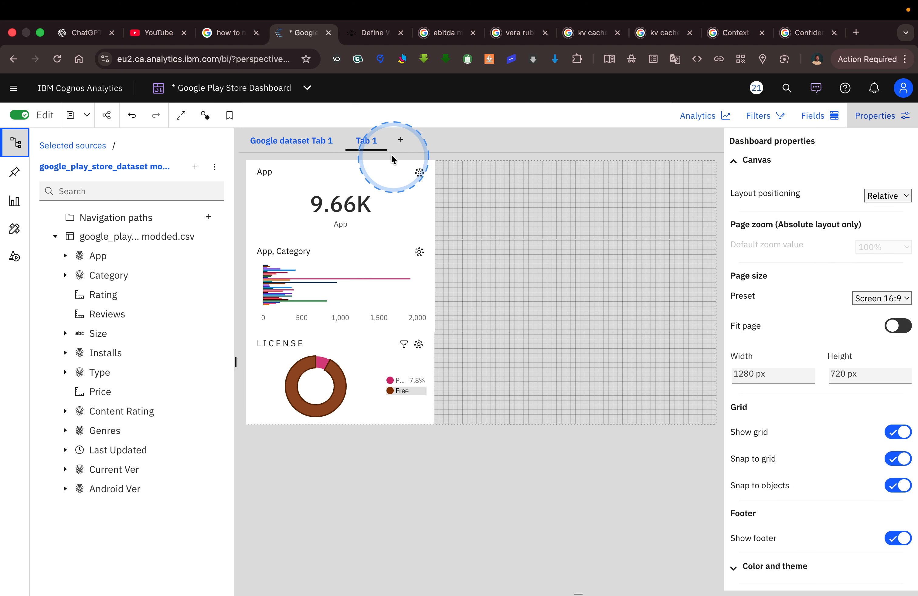
double_click(374, 143)
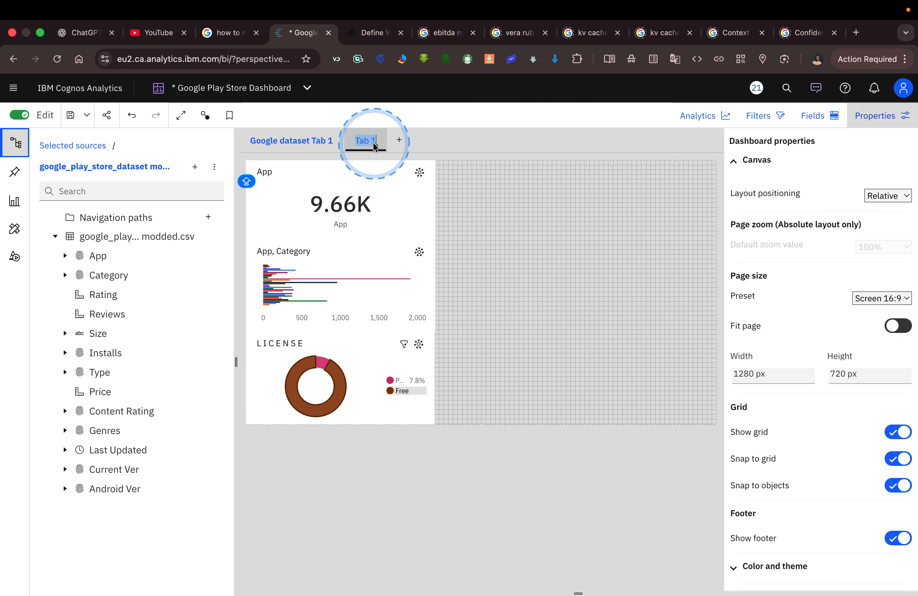
key("BackSpace")
type("G")
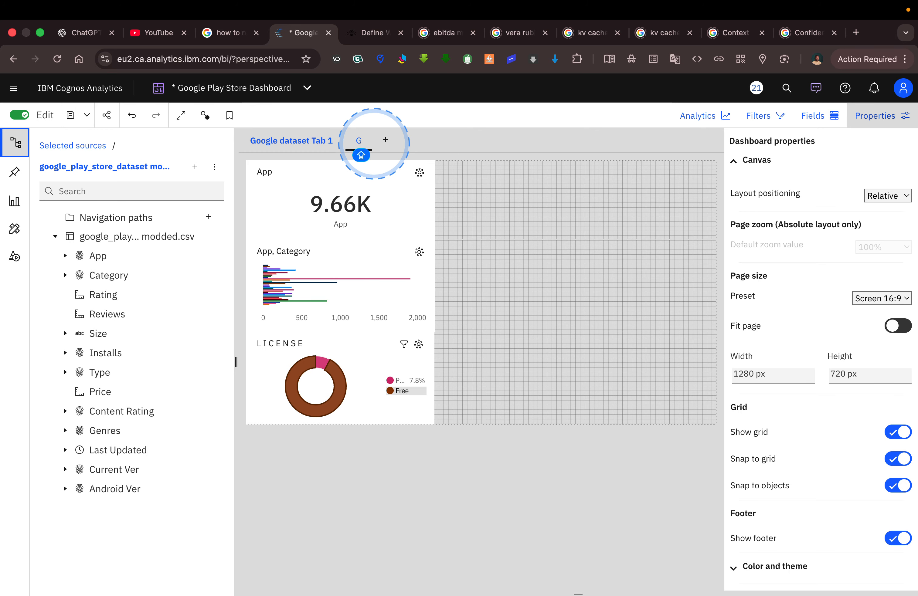
type("OOGL")
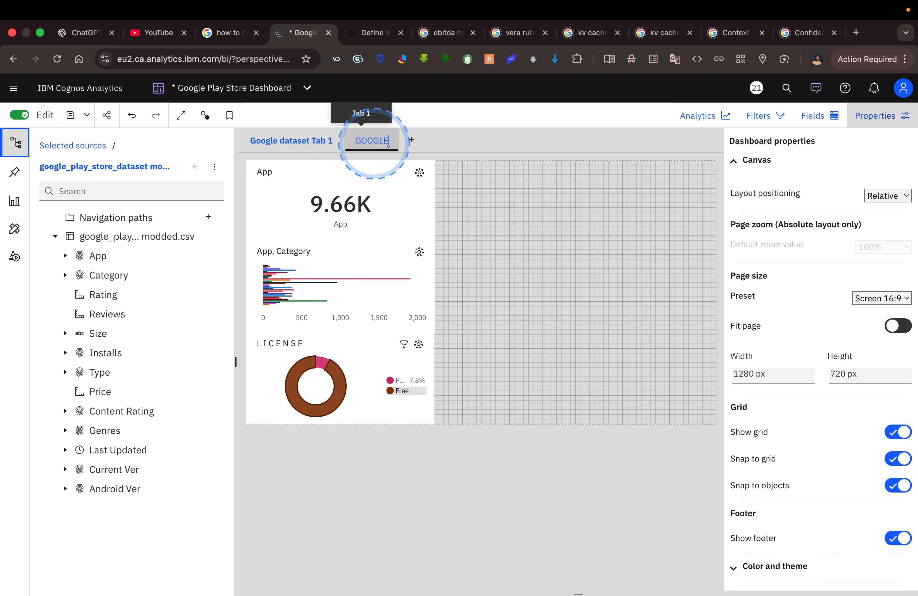
type("E APPS")
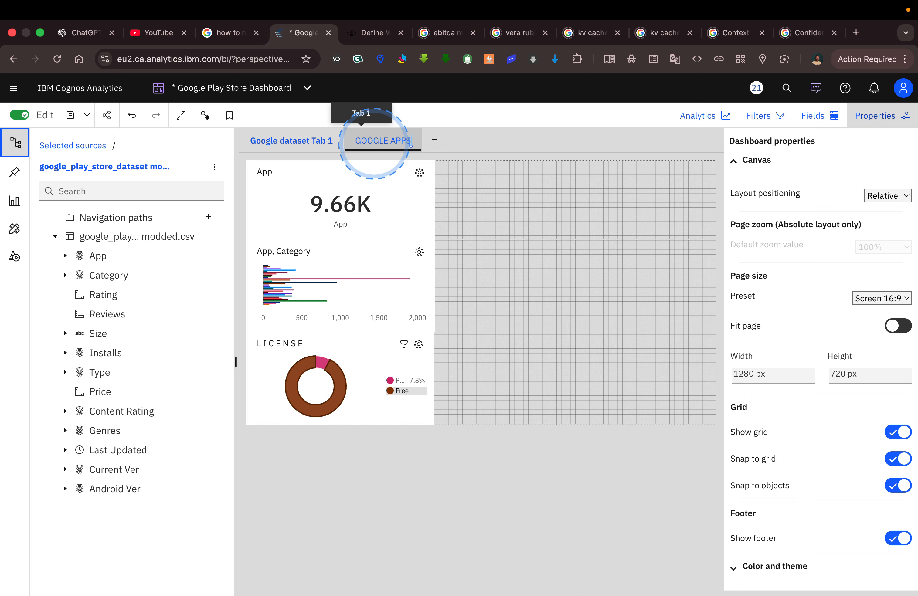
type("OTE =")
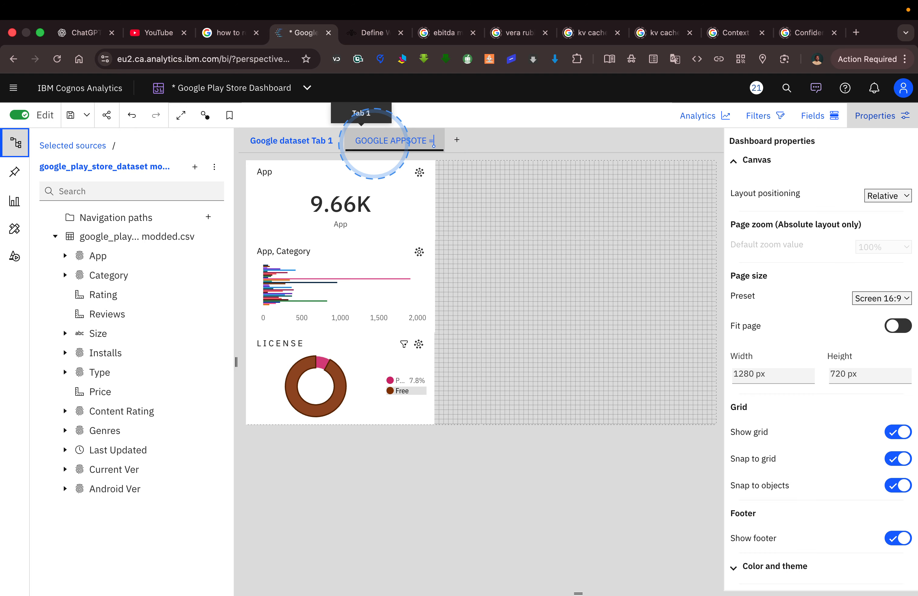
key("BackSpace")
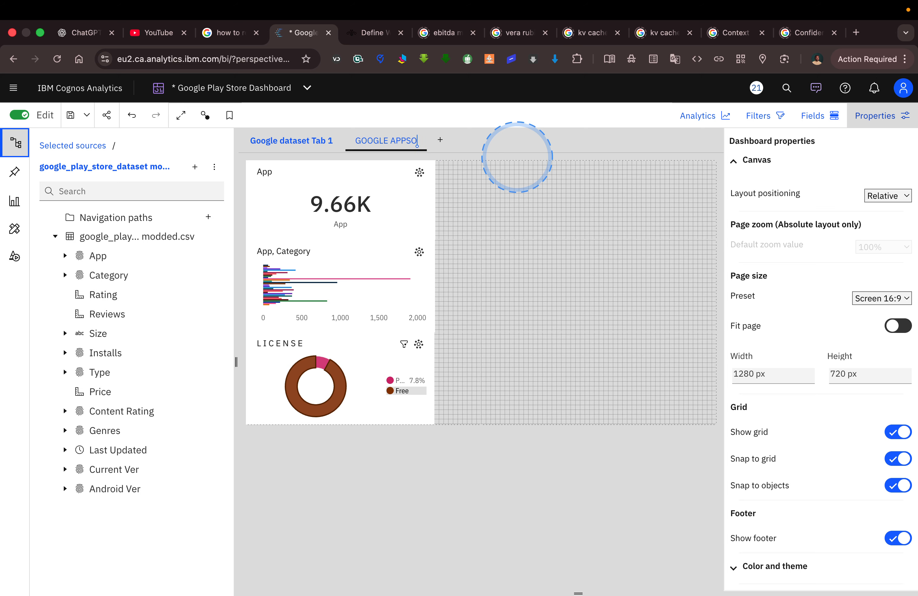
type("TORE DASHBOARD")
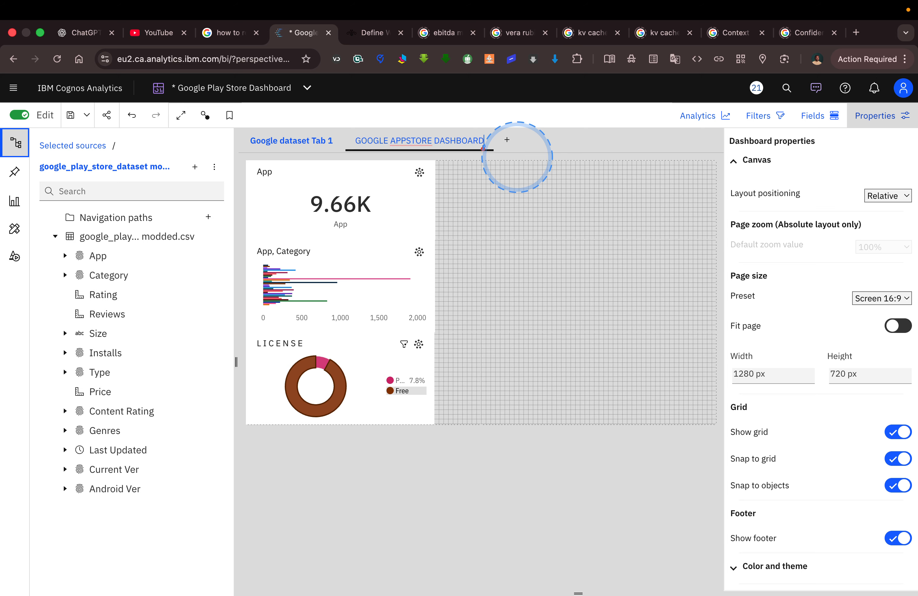
left_click(517, 165)
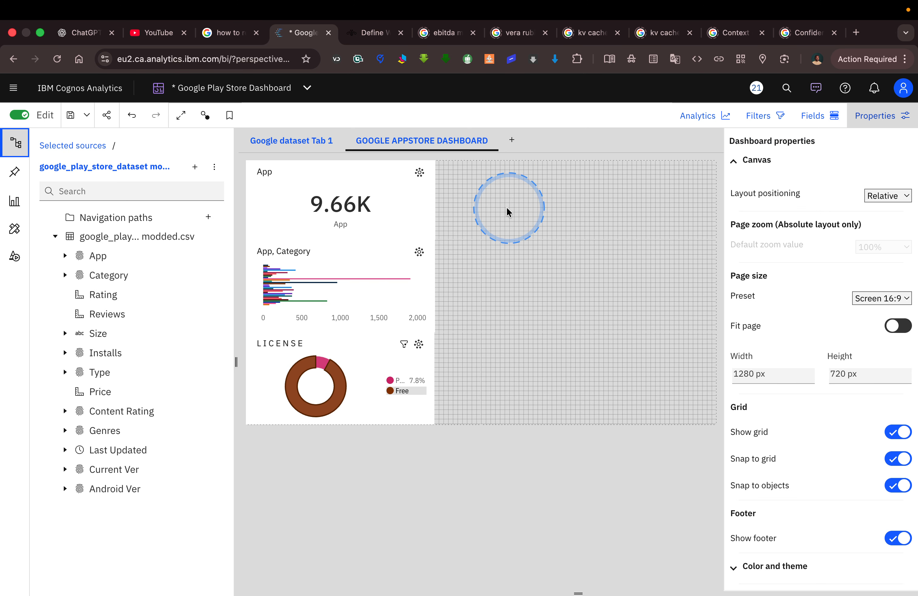